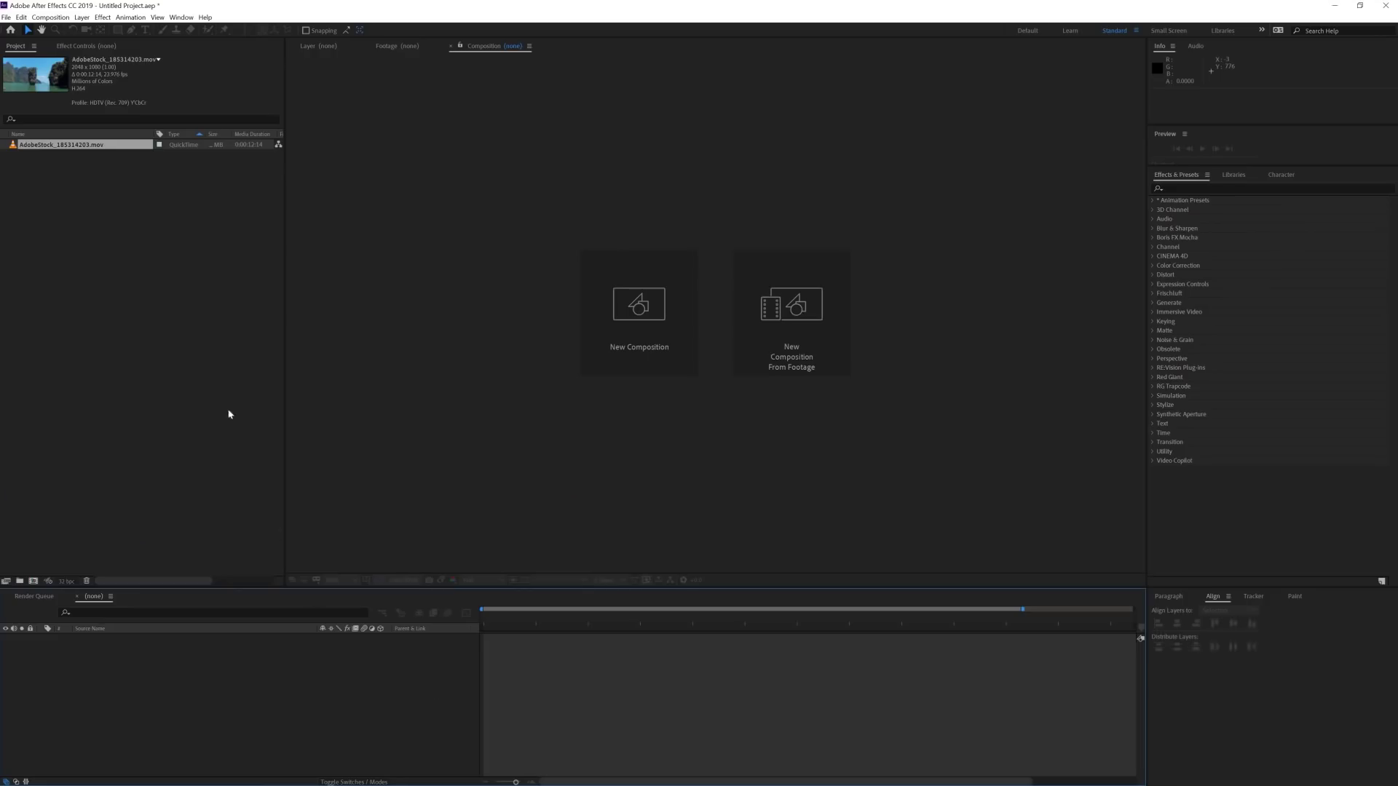
Create a composition from the AdobeStock_185314203.mov footage and add a null object named TRACK DATA
click(107, 224)
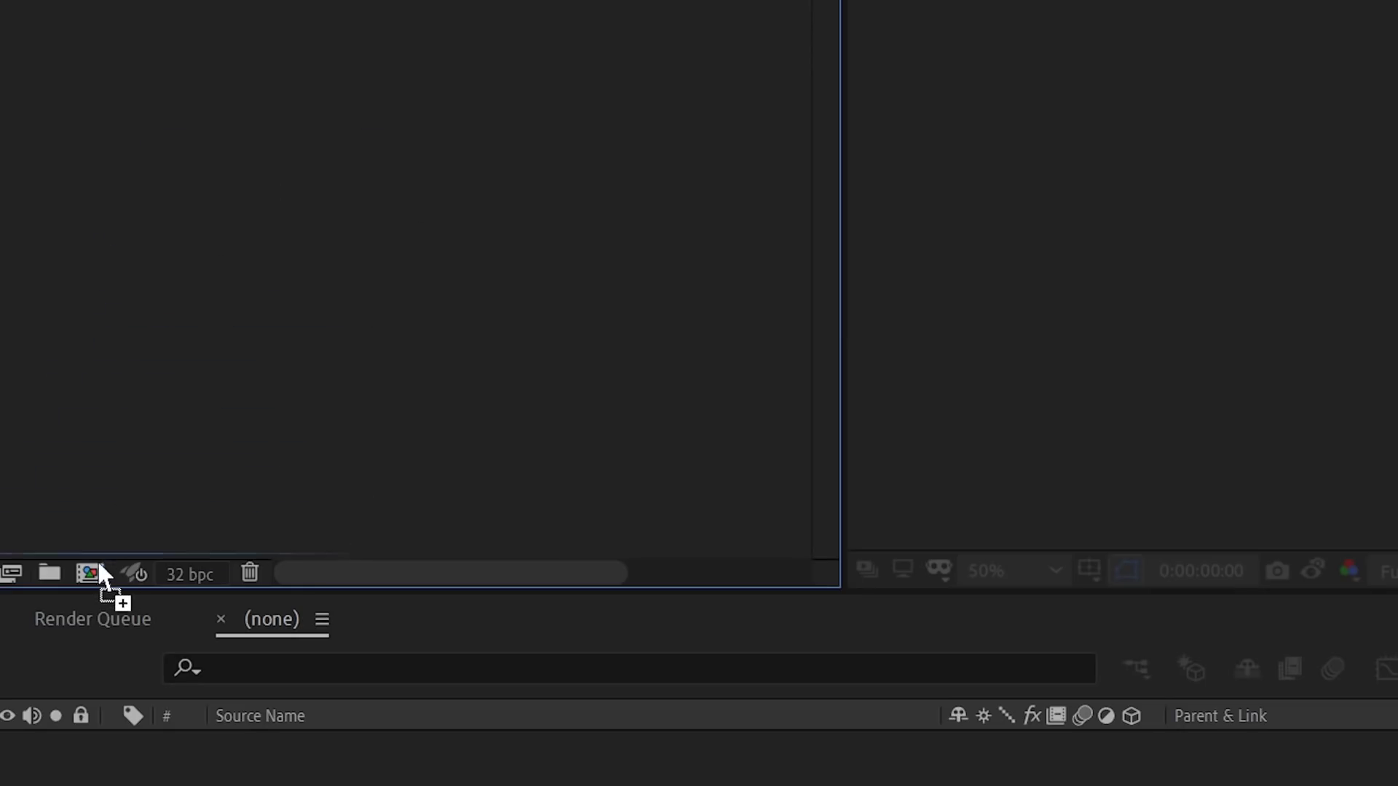
drag(101, 552, 93, 575)
right_click(993, 503)
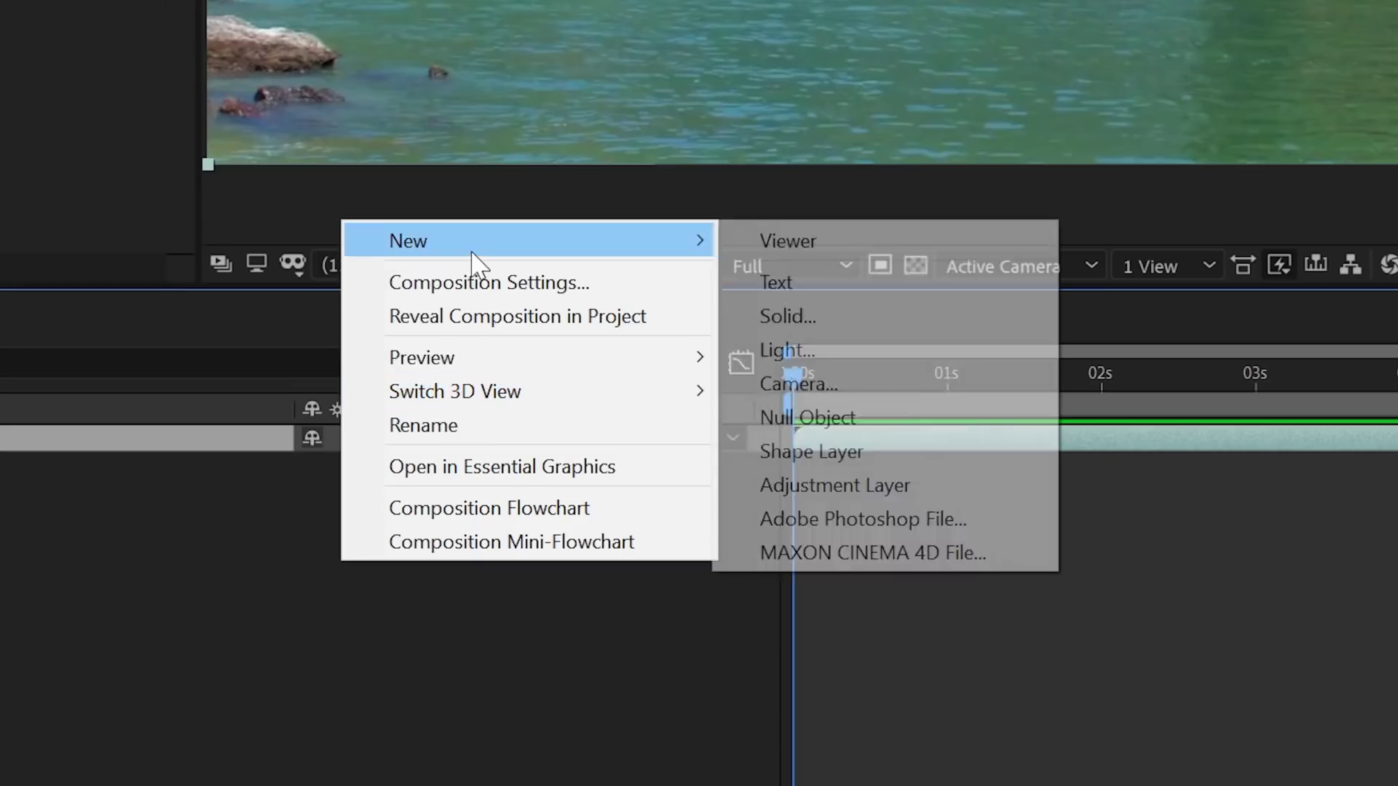
click(1397, 717)
key(Return)
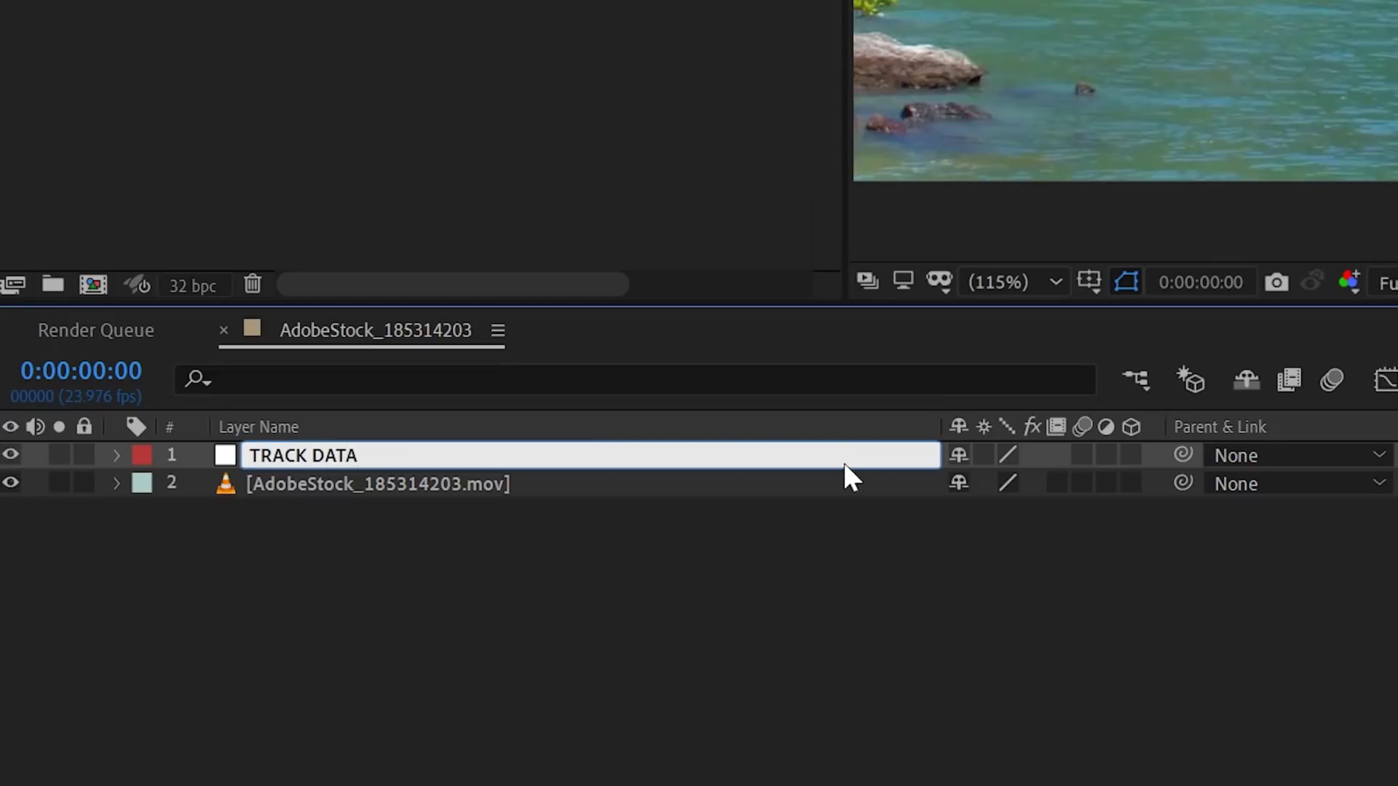
key(Return)
Start Track Motion on the AdobeStock_185314203.mov layer with rotation tracked as well as position
click(923, 169)
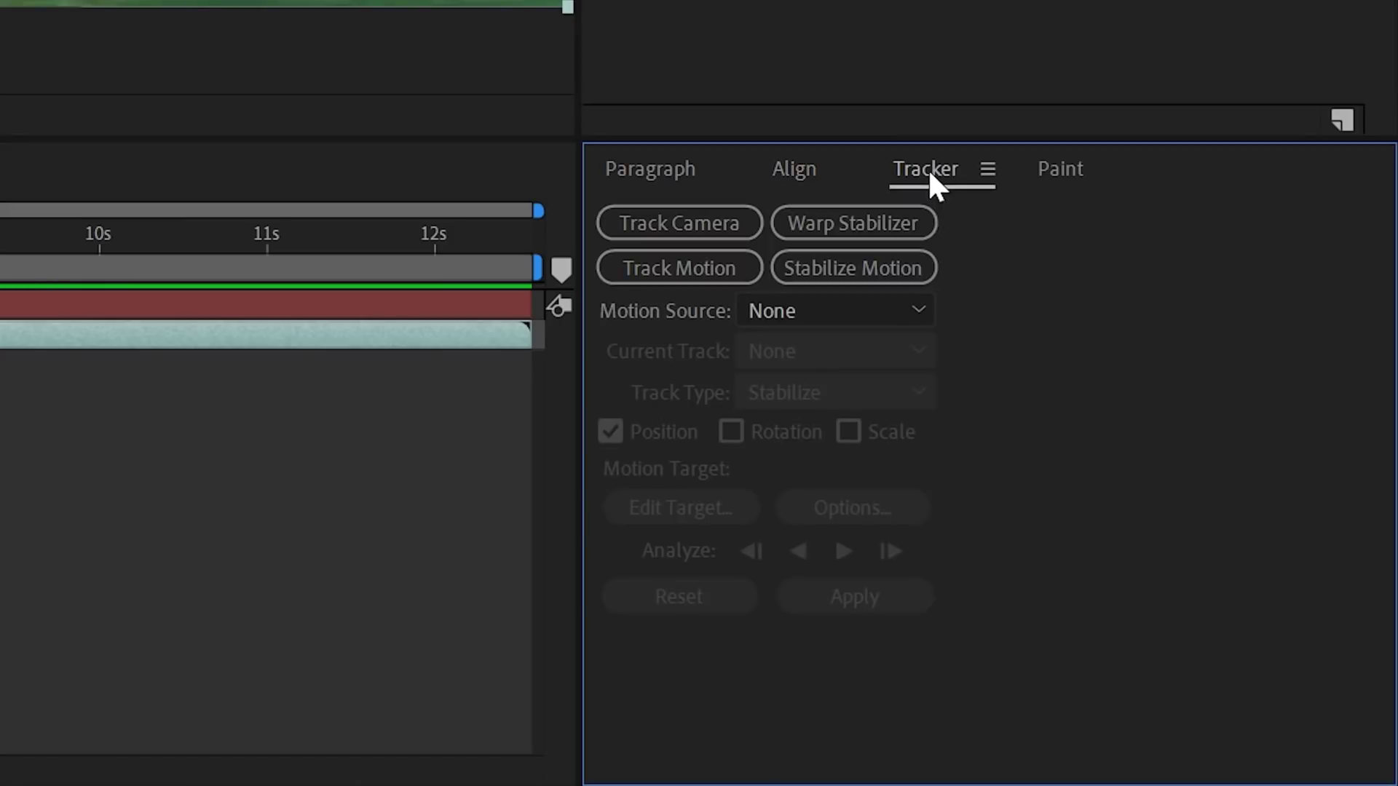
click(688, 268)
click(731, 431)
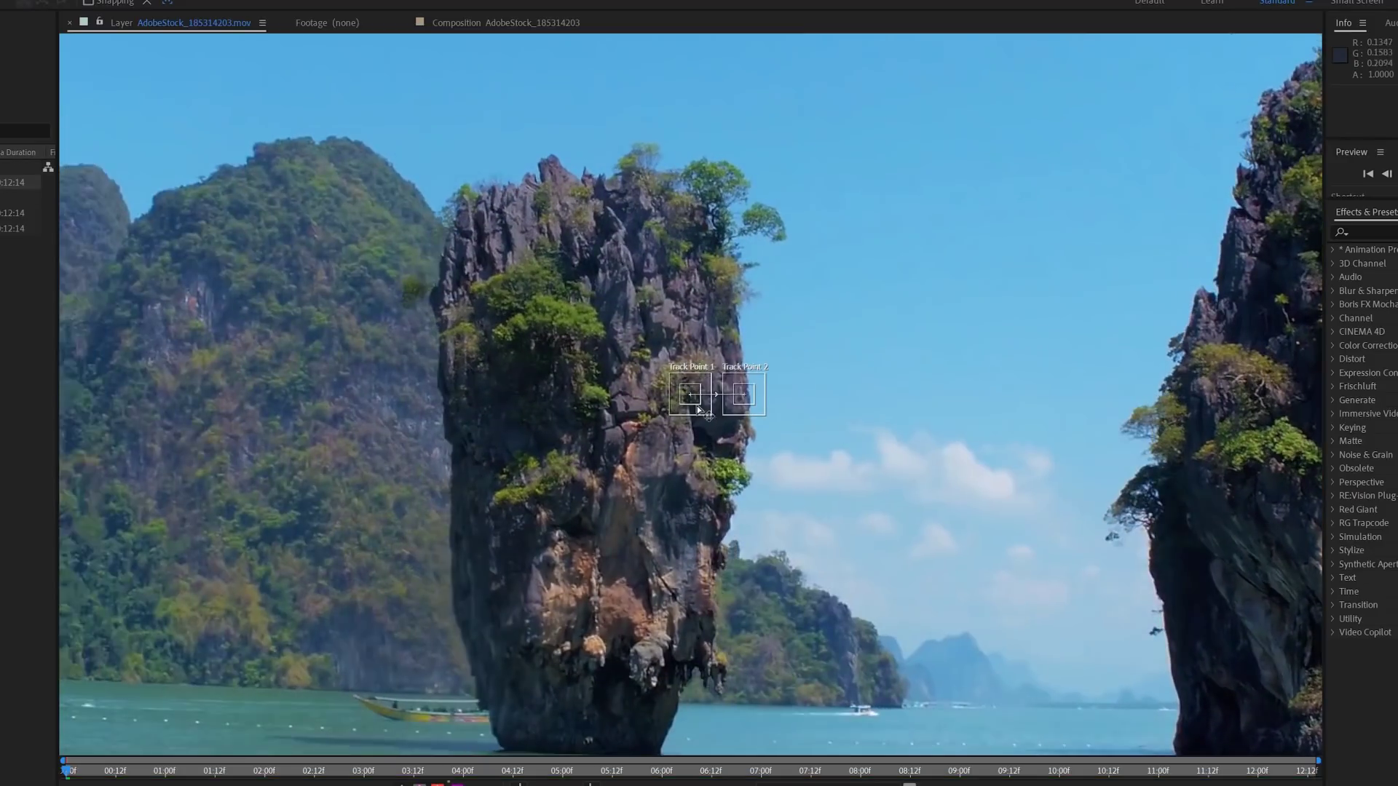
Place Track Points 1 and 2 on the upper edge of the distant mountain beside the central rock, enlarging their tracking boxes
drag(698, 410, 251, 251)
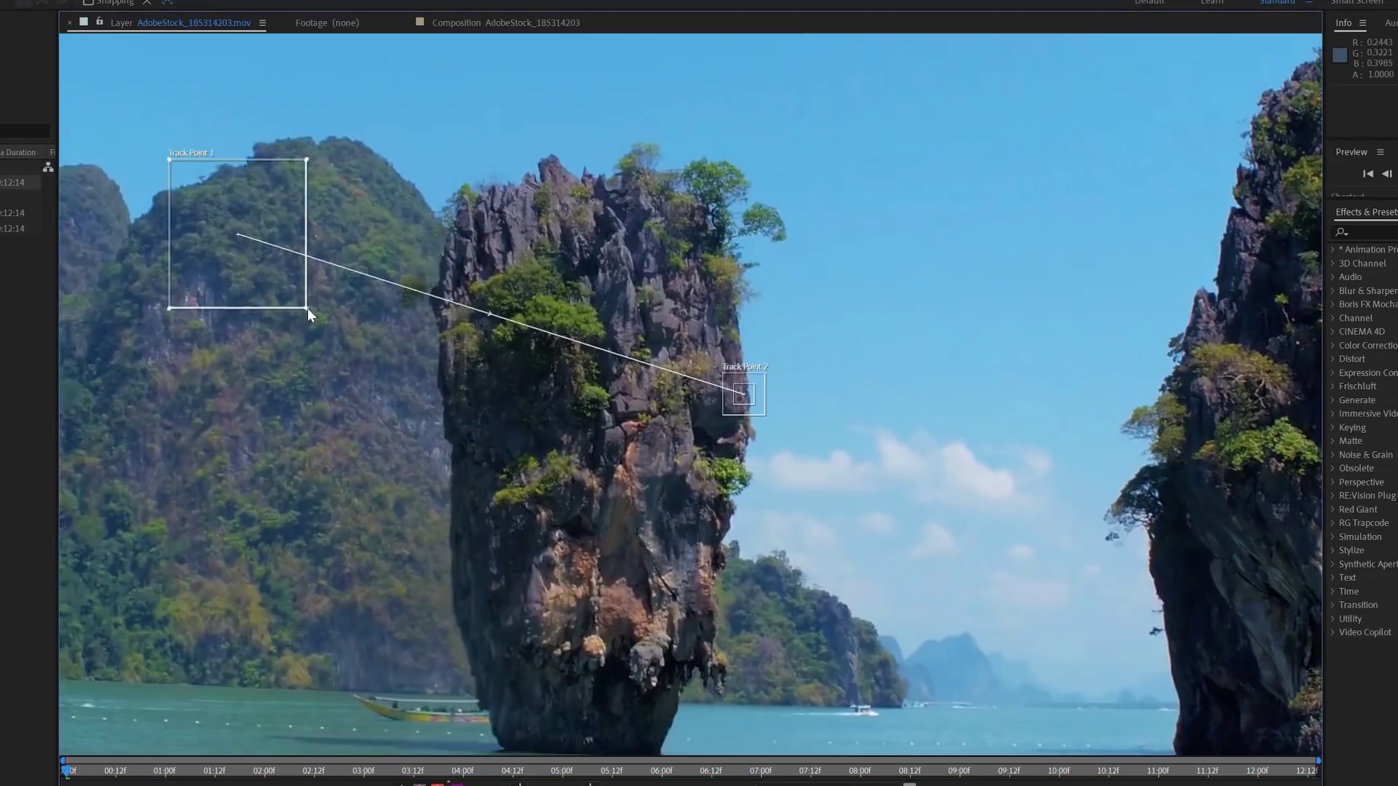
drag(377, 187, 385, 197)
scroll(385, 197, down, 1)
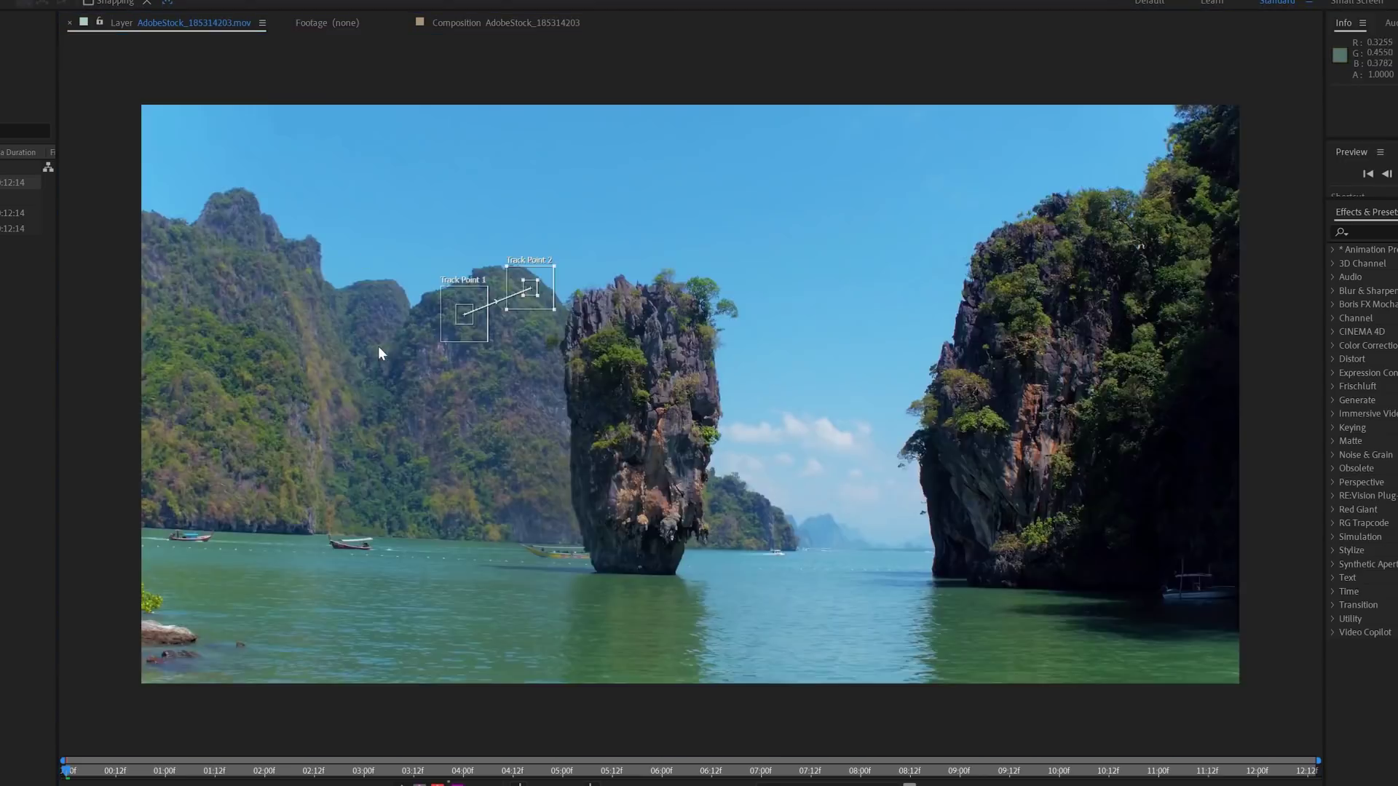
drag(378, 346, 540, 463)
Analyze the footage's motion forward through the whole clip
click(1040, 539)
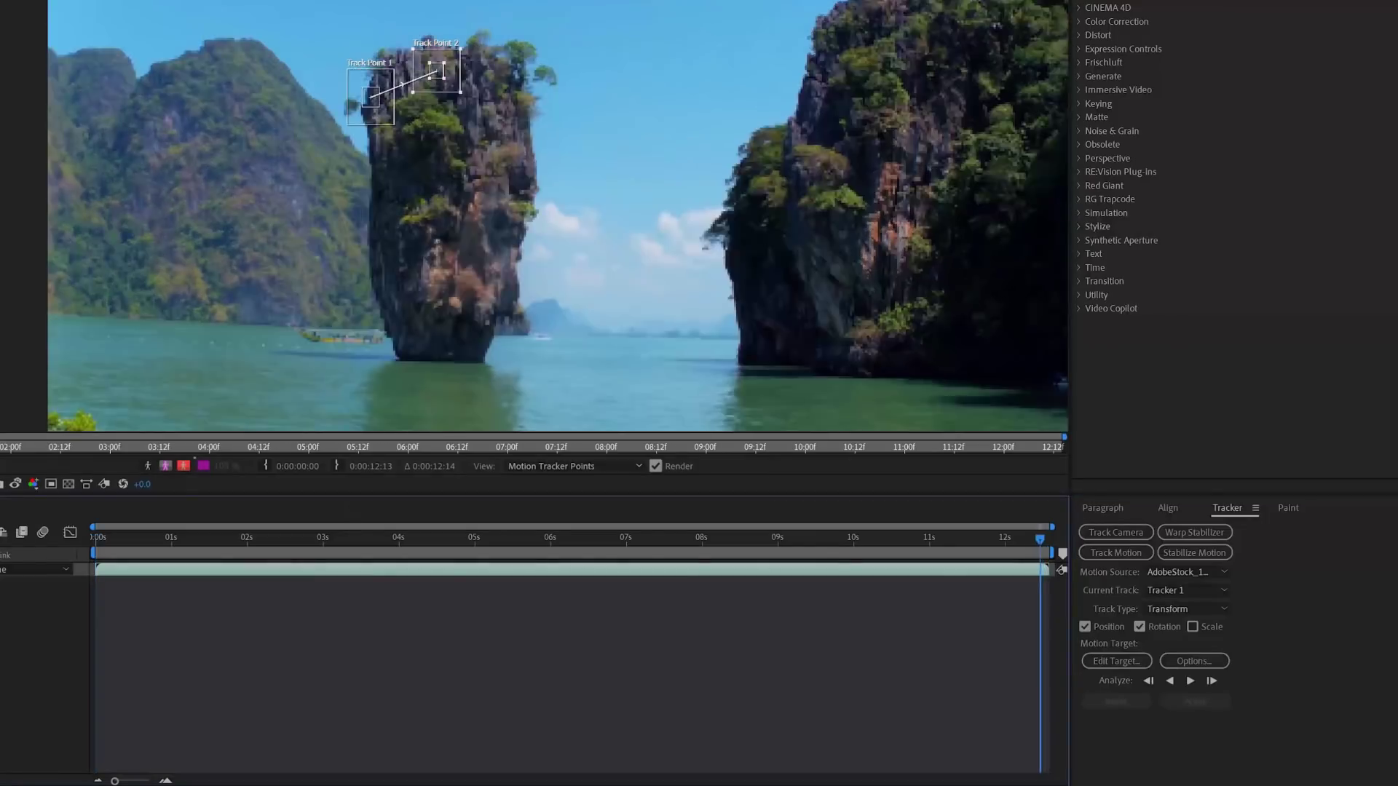
key(Home)
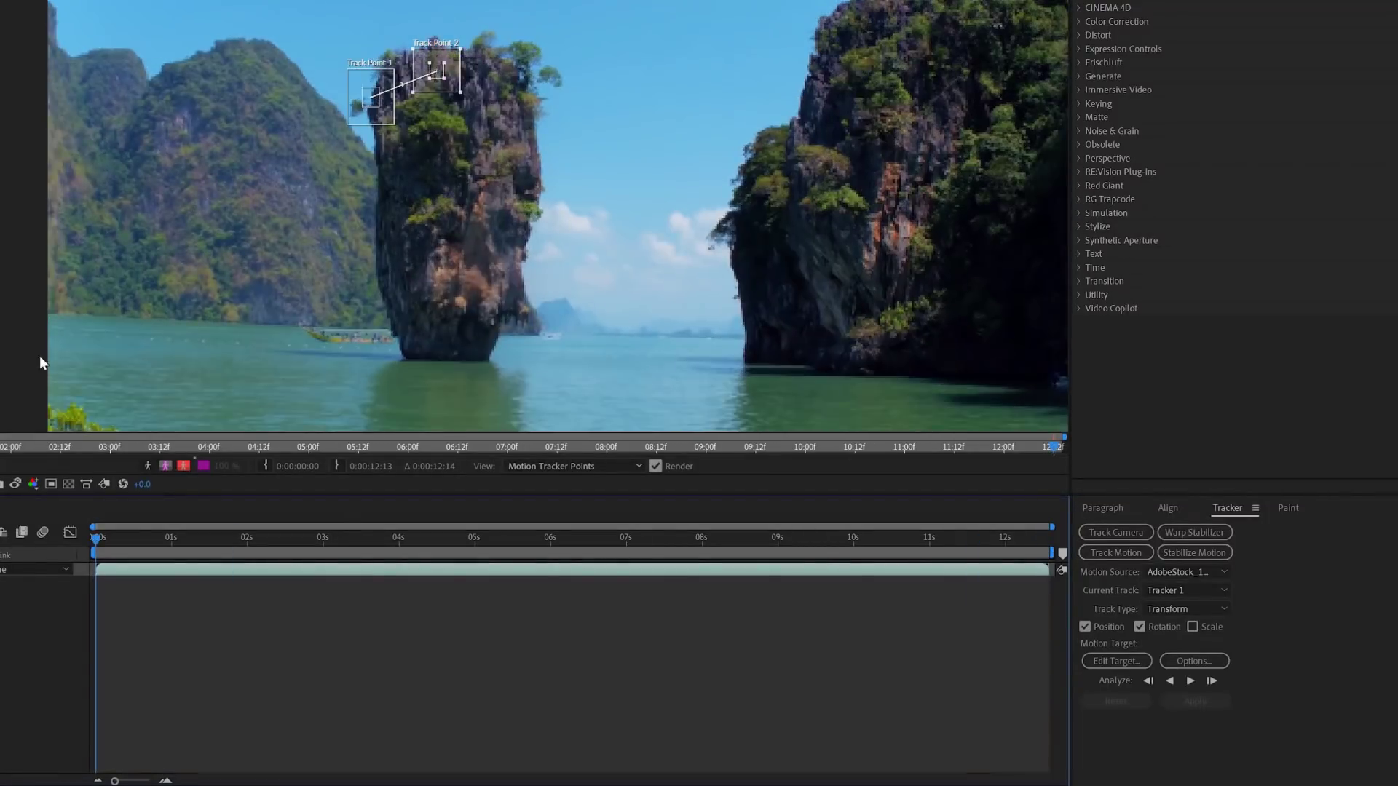
click(1190, 681)
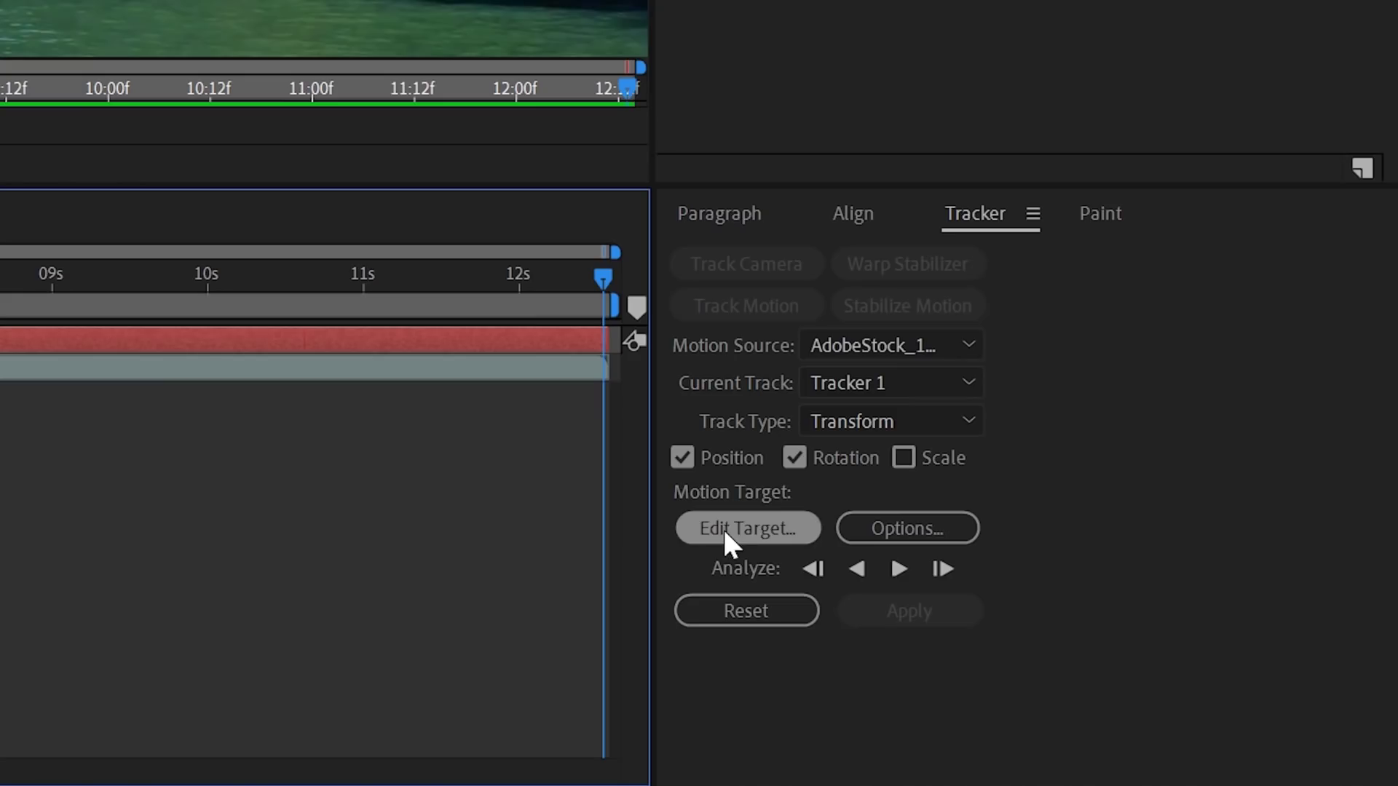
Set the TRACK DATA null as the motion target and apply the tracking data to it
click(715, 530)
click(706, 484)
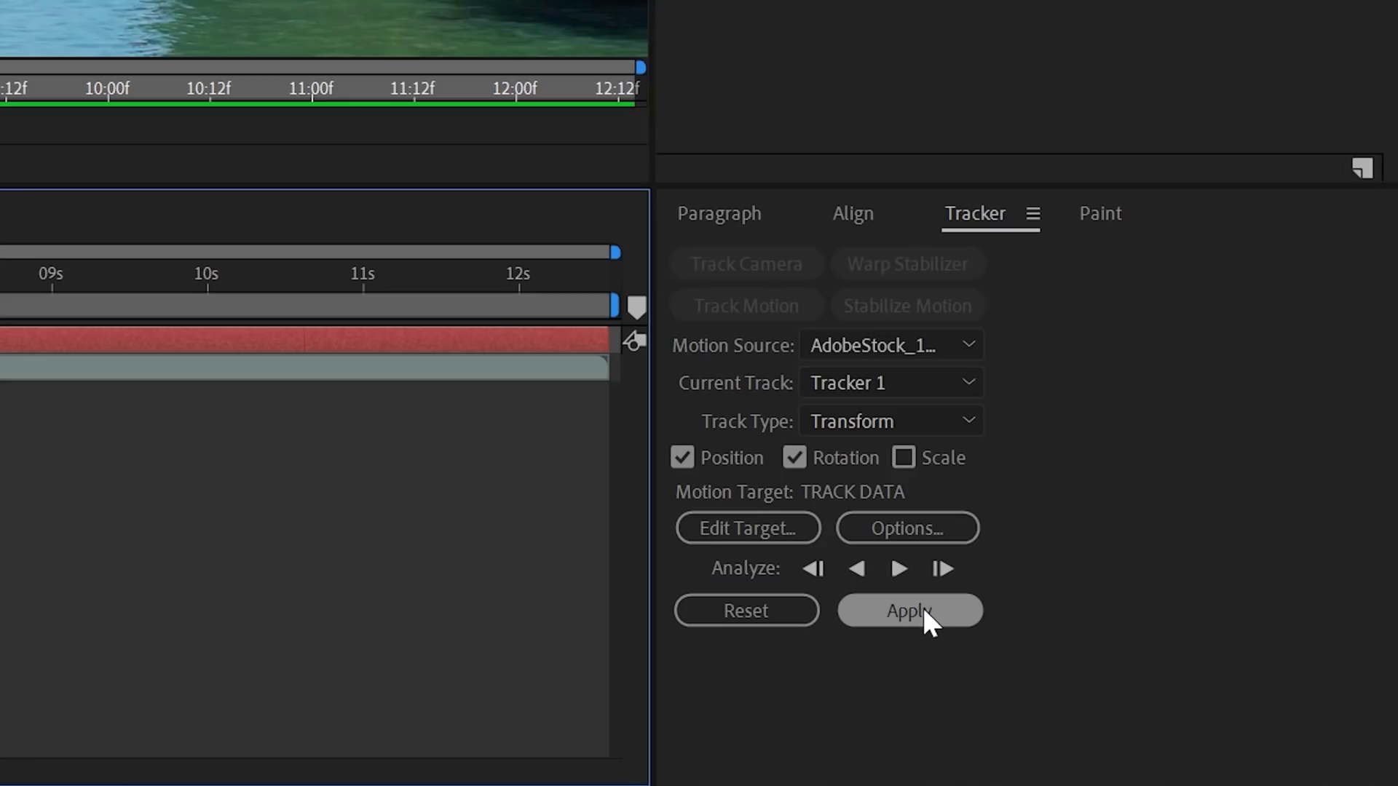
click(1231, 727)
click(704, 440)
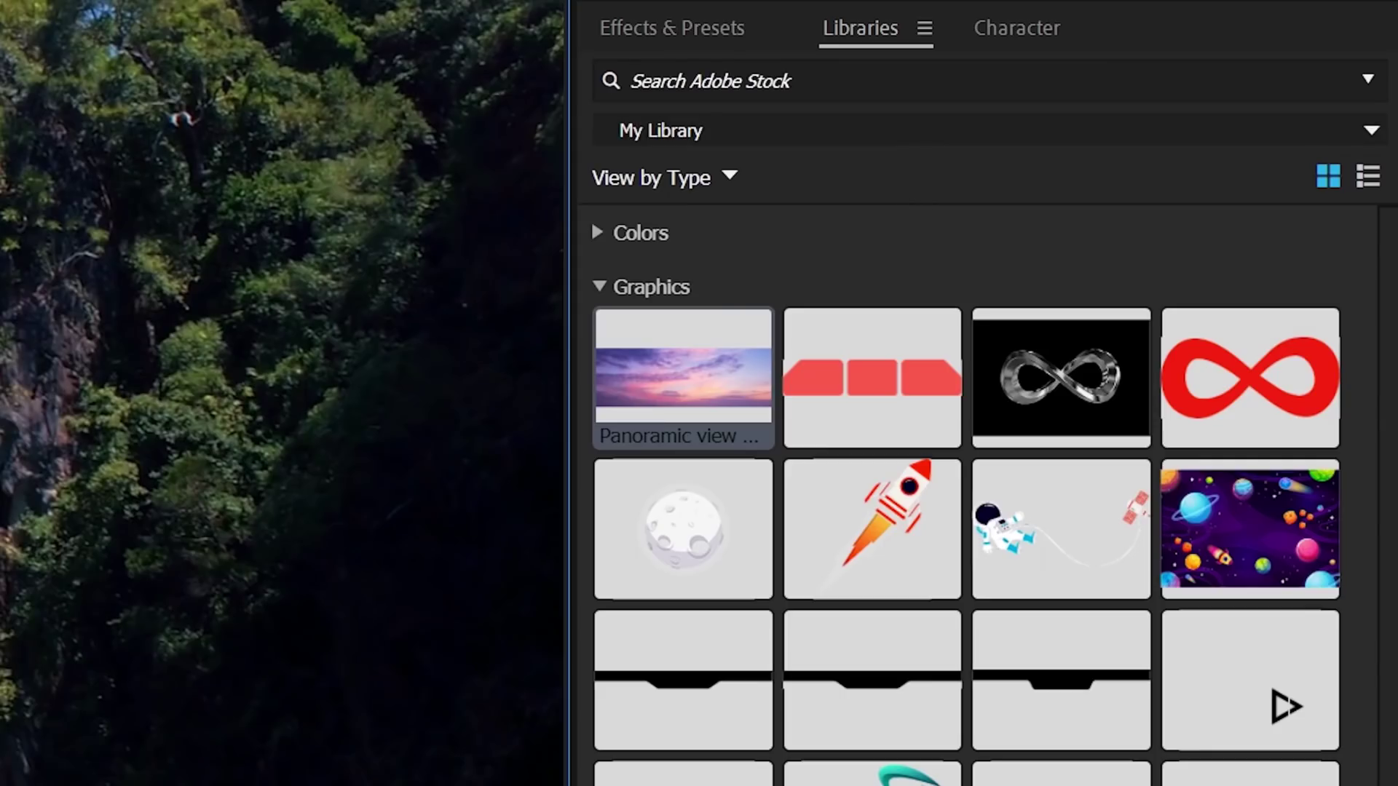
Search Adobe Stock for "sky" and look through the results for a replacement sky image
click(630, 81)
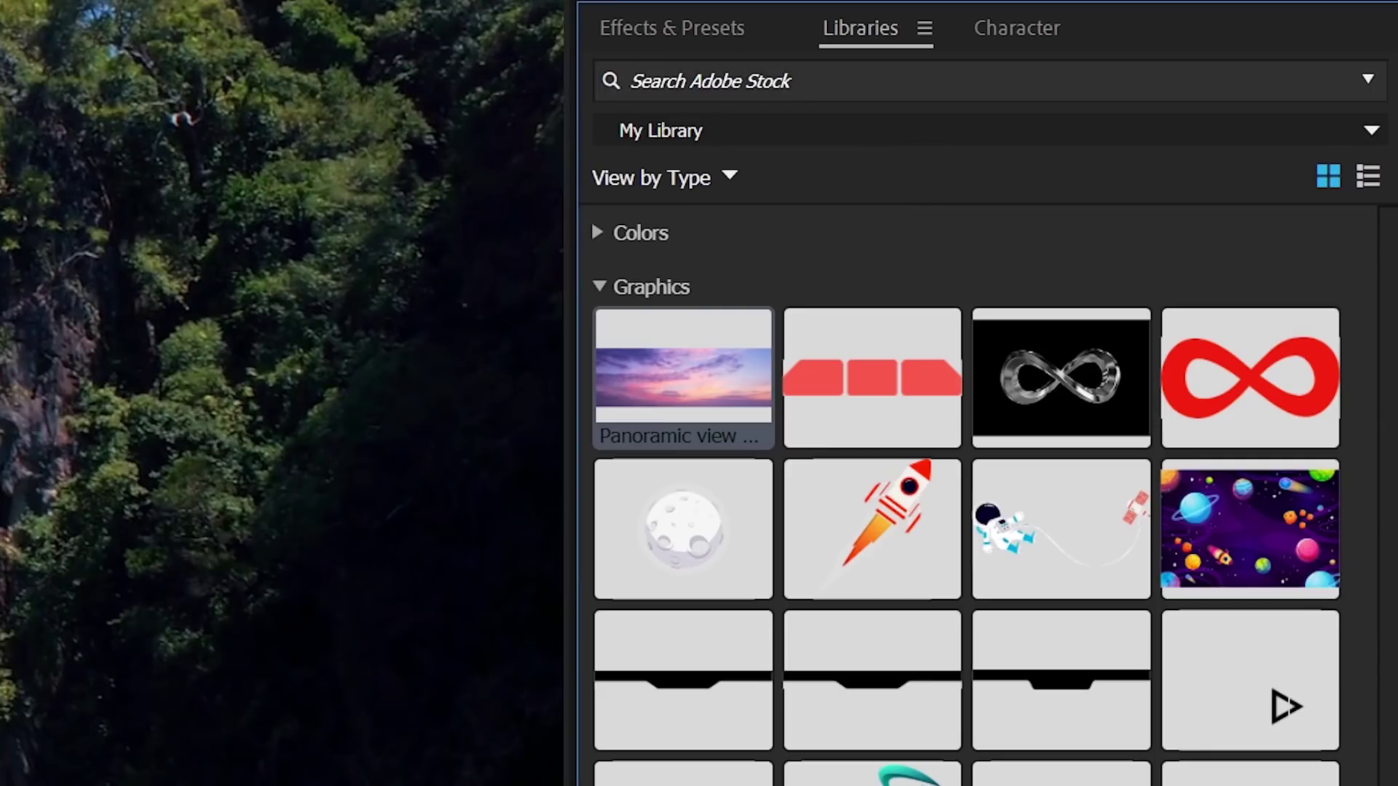
text(sky)
scroll(1034, 535, down, 10)
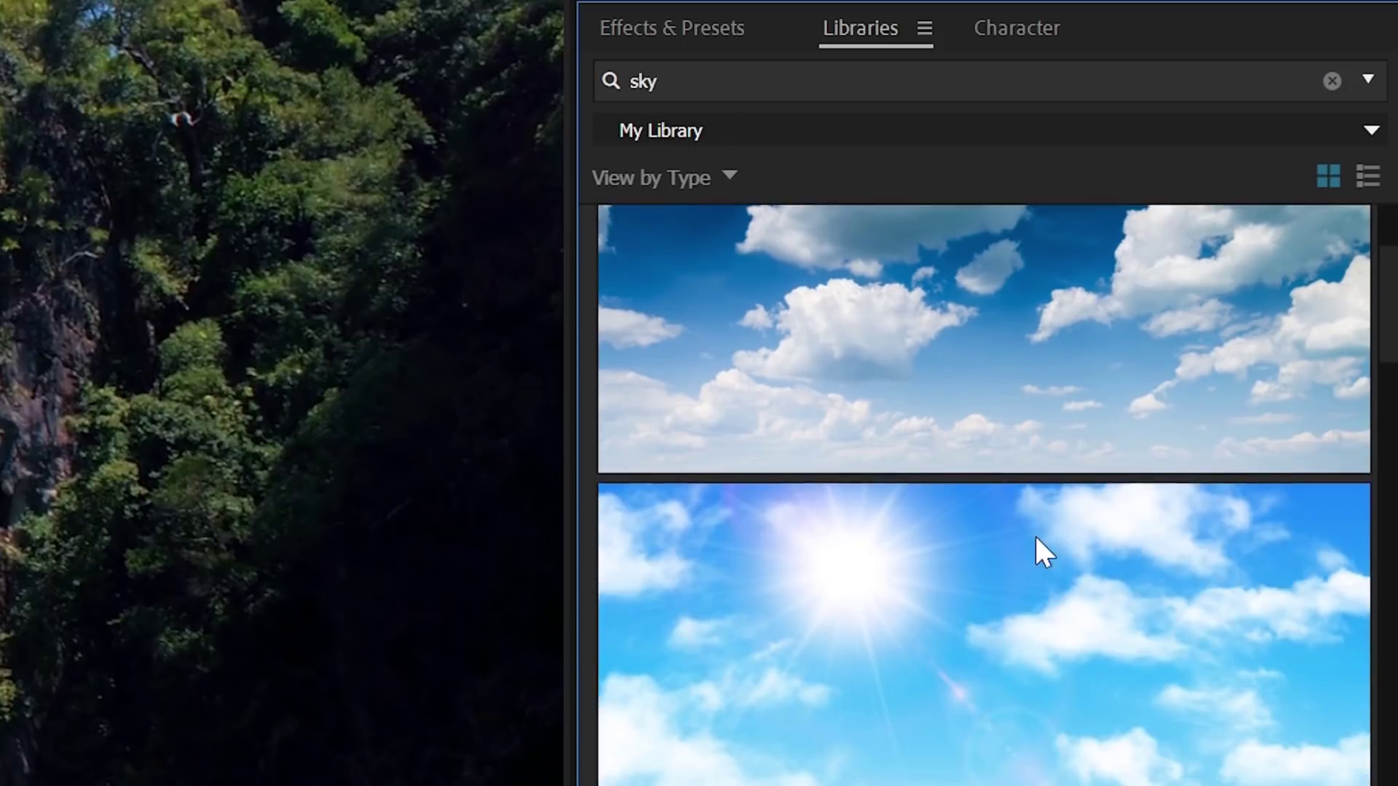
scroll(1036, 535, down, 10)
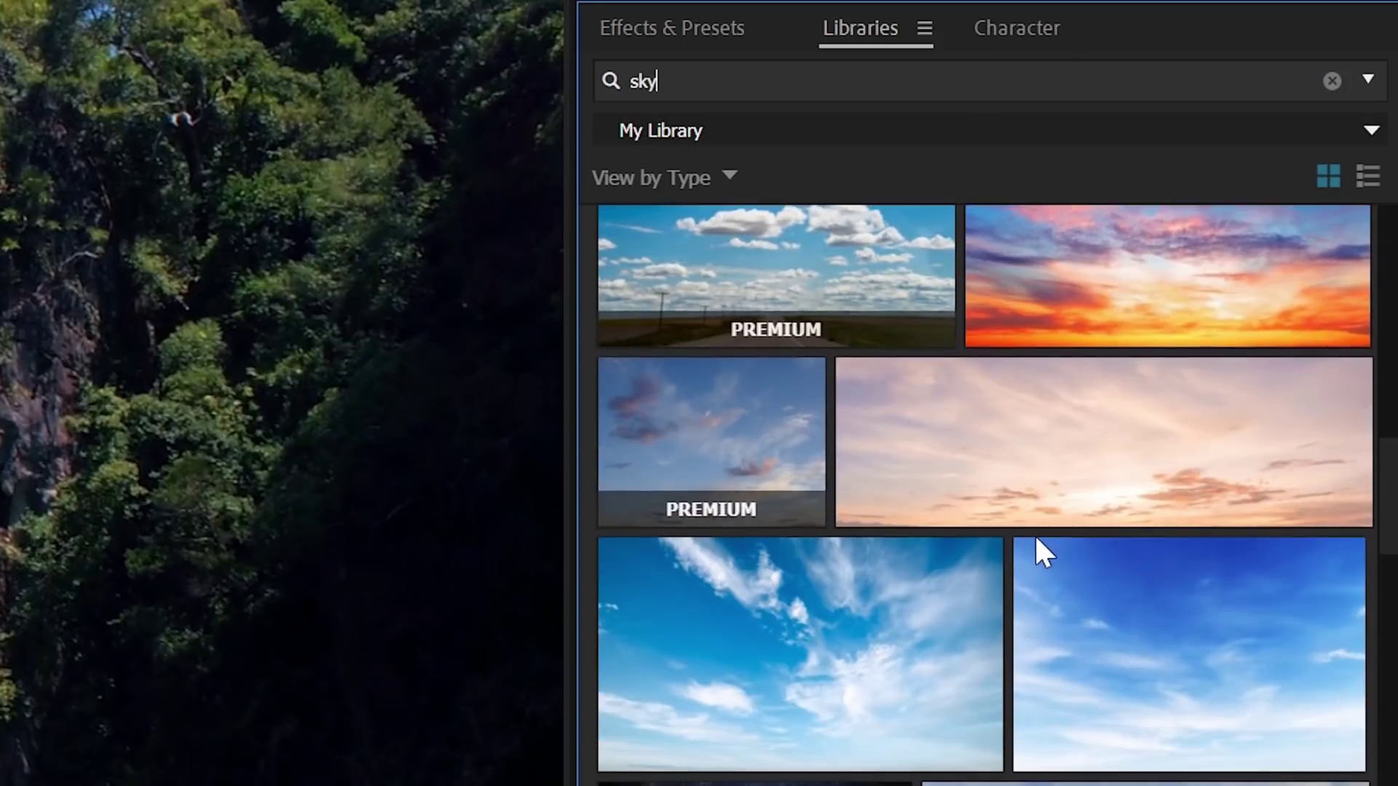
scroll(1043, 553, down, 10)
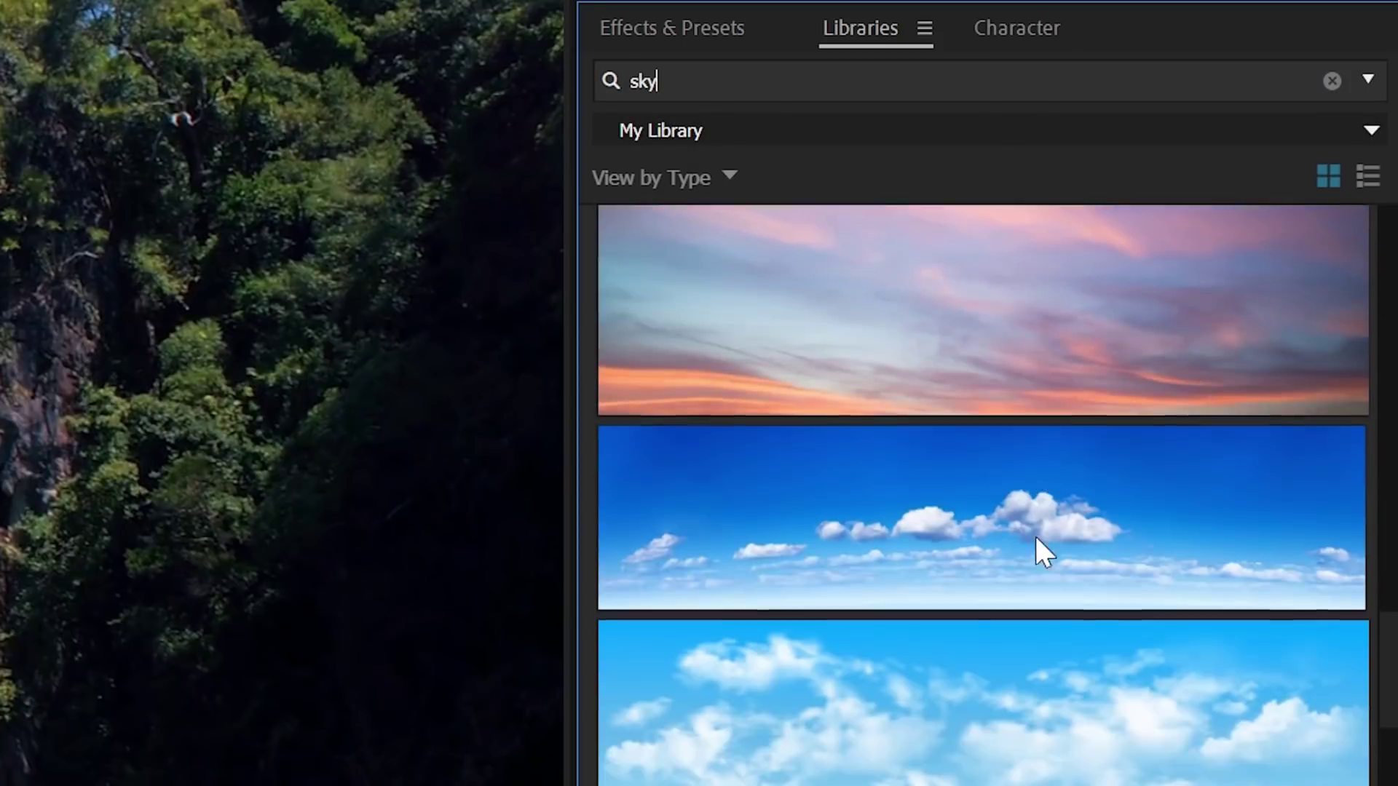
scroll(1036, 537, down, 10)
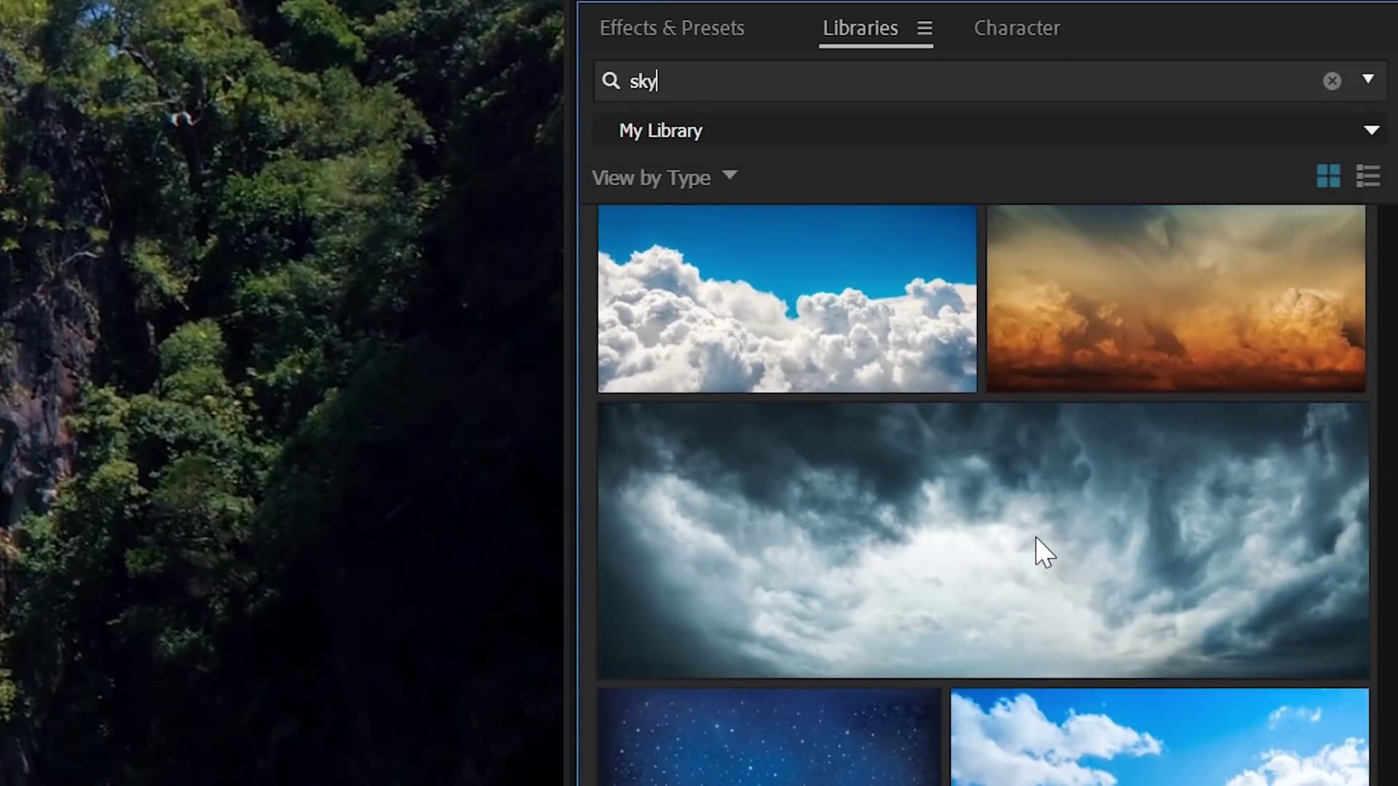
scroll(1037, 539, down, 3)
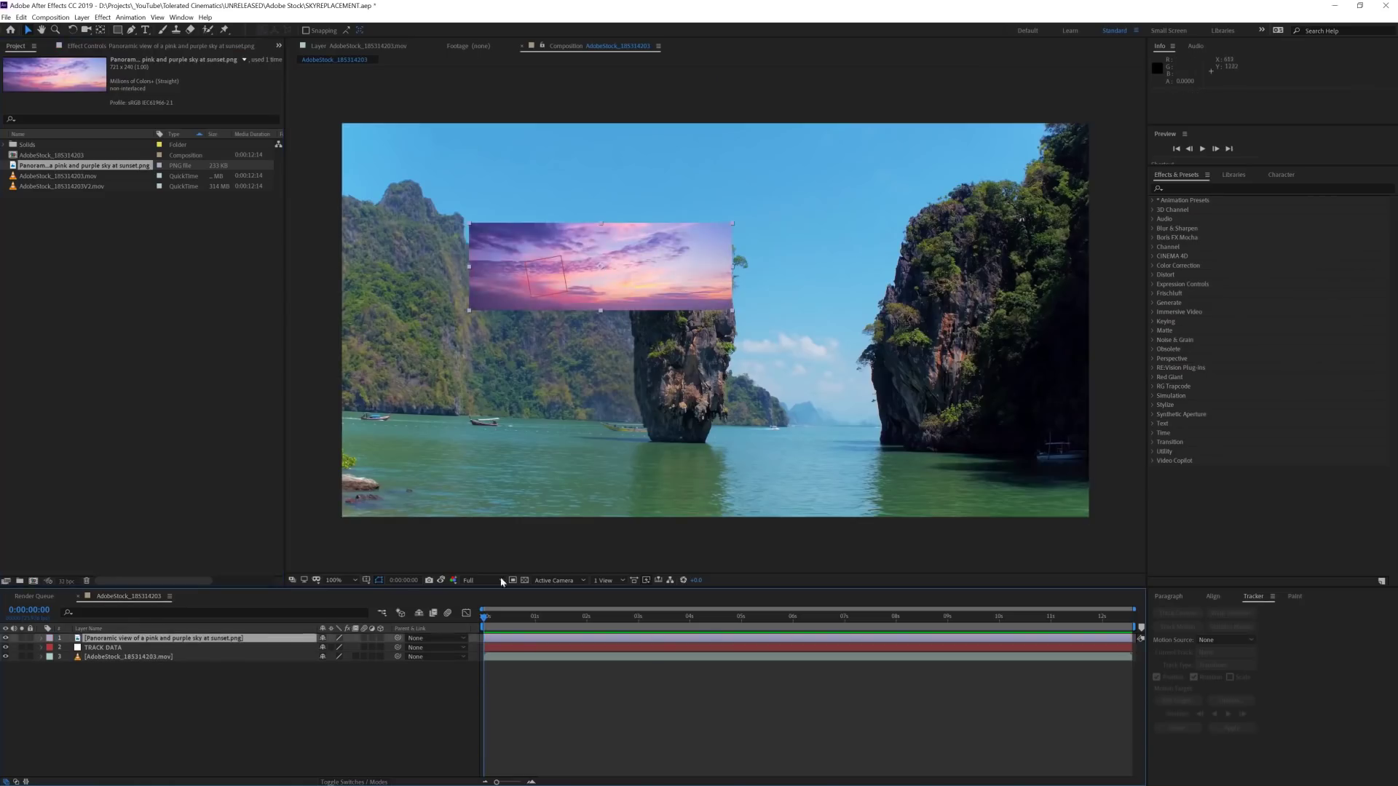
Parent the pink and purple sunset sky image to TRACK DATA, then enlarge and position it to cover the footage's sky
drag(197, 648, 197, 648)
key(space)
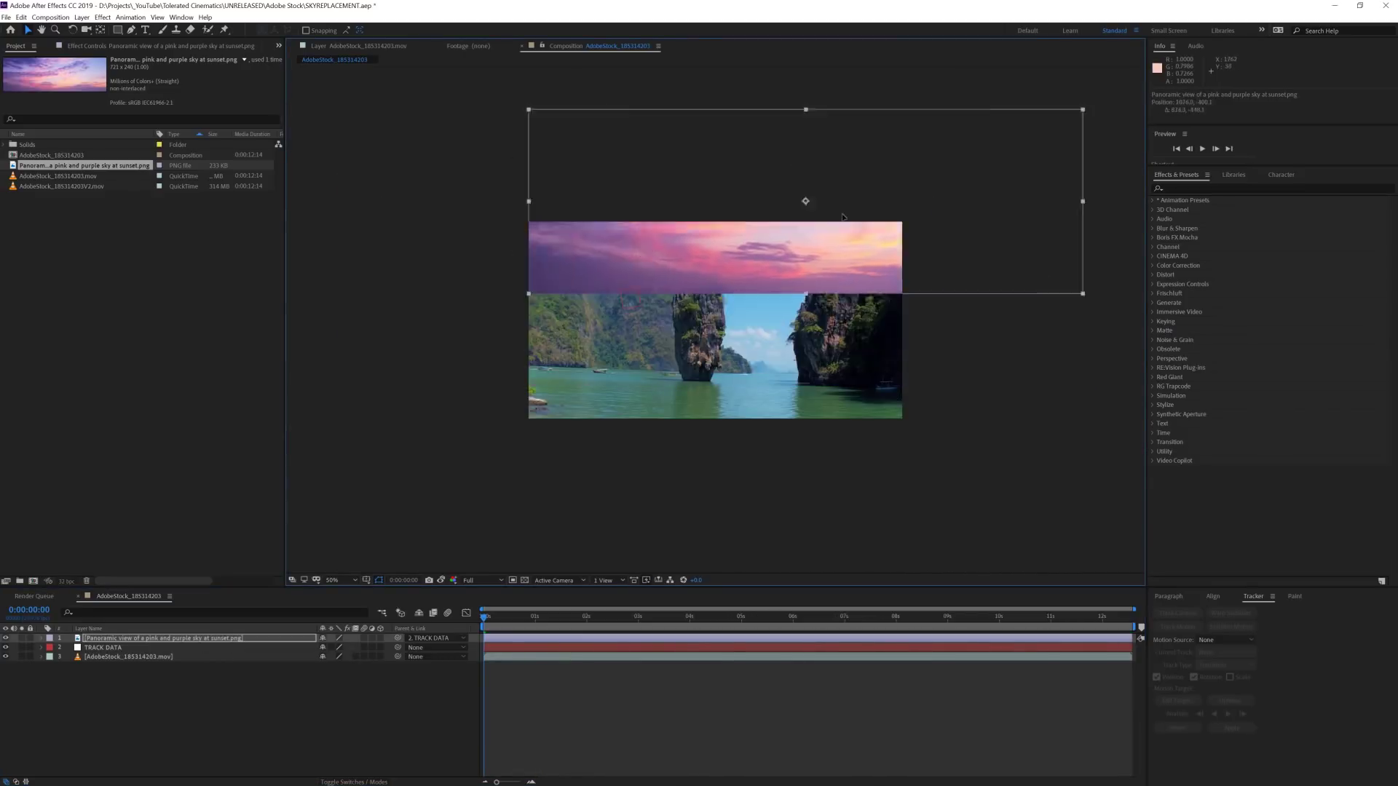
drag(842, 217, 793, 336)
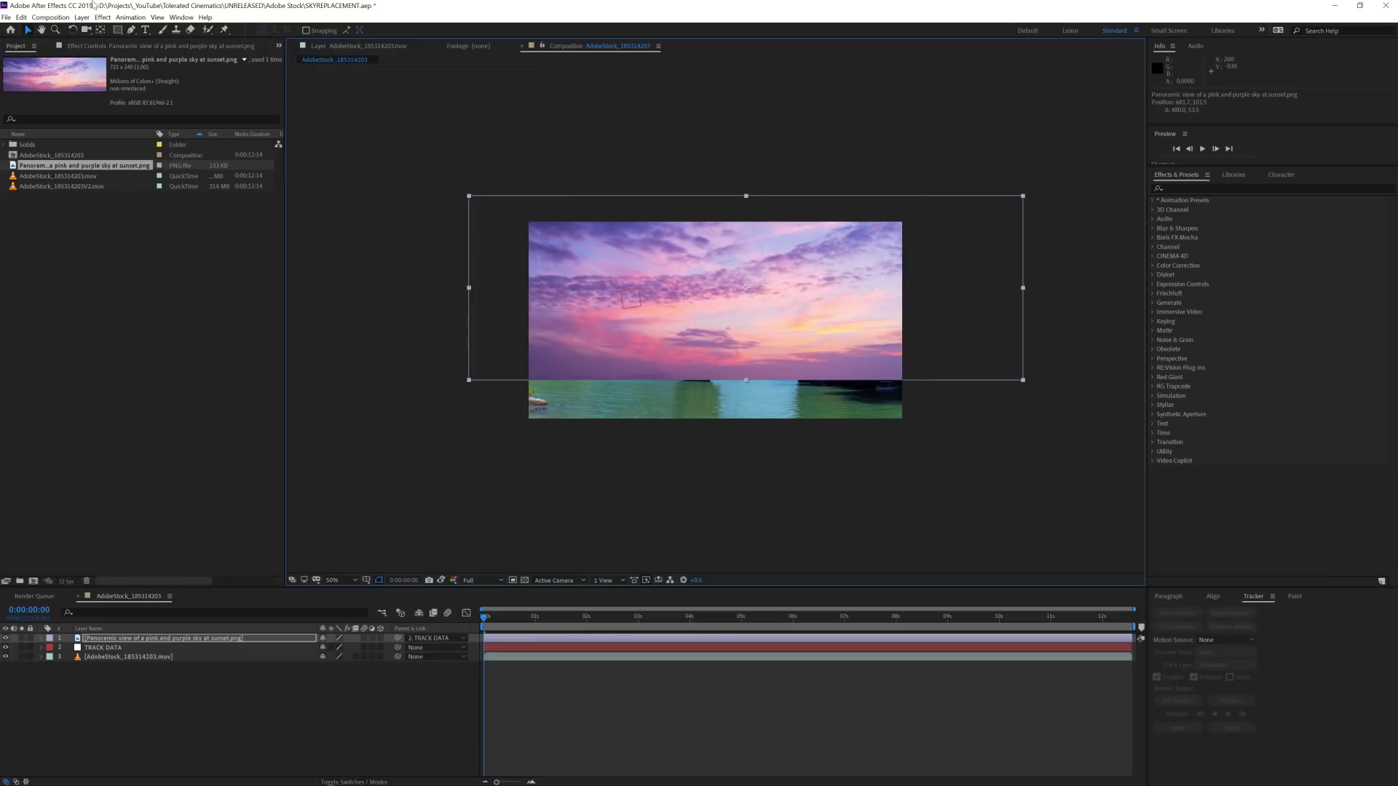
Cut away the lower part of the sky image with a wide rectangular mask set to Subtract and a soft feather
drag(422, 340, 489, 366)
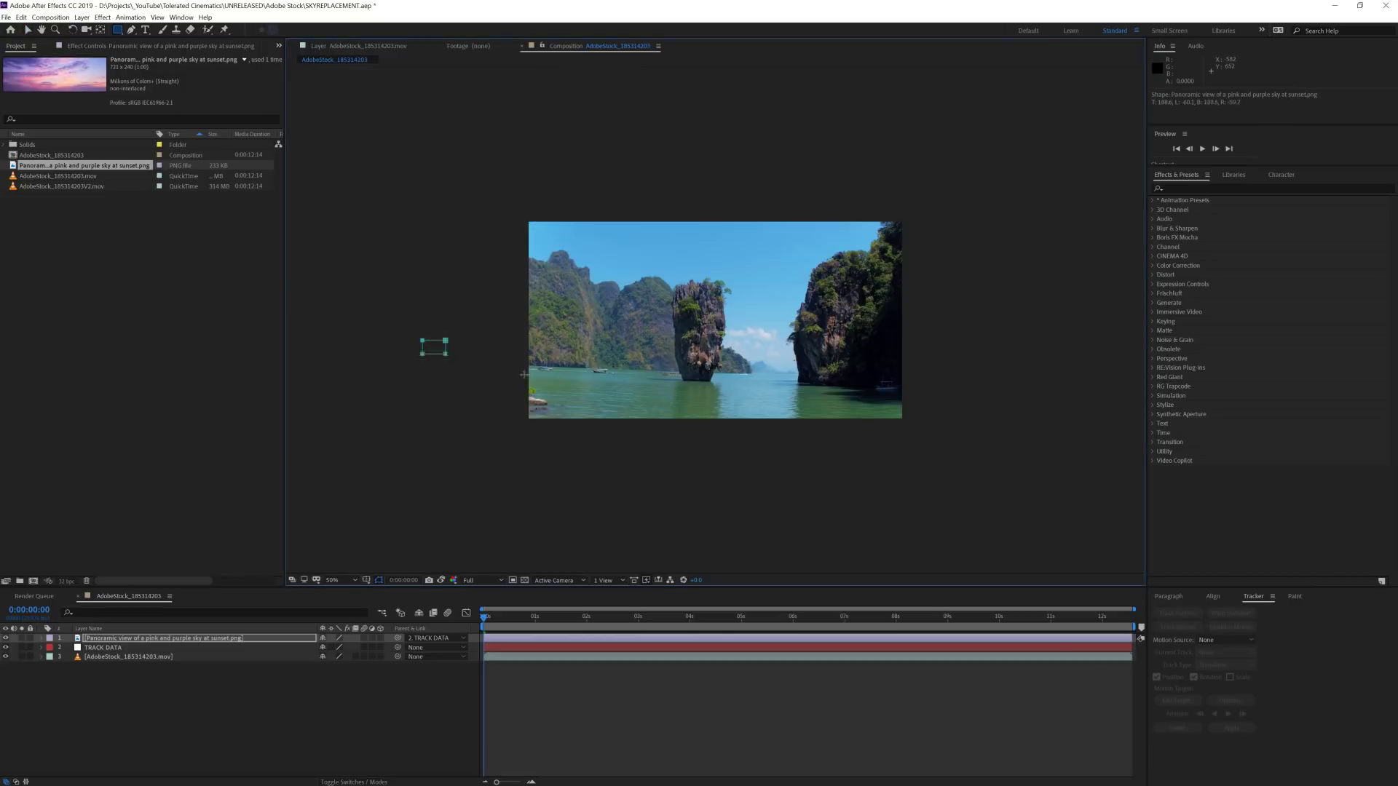
drag(1018, 445, 1018, 445)
click(333, 656)
click(336, 691)
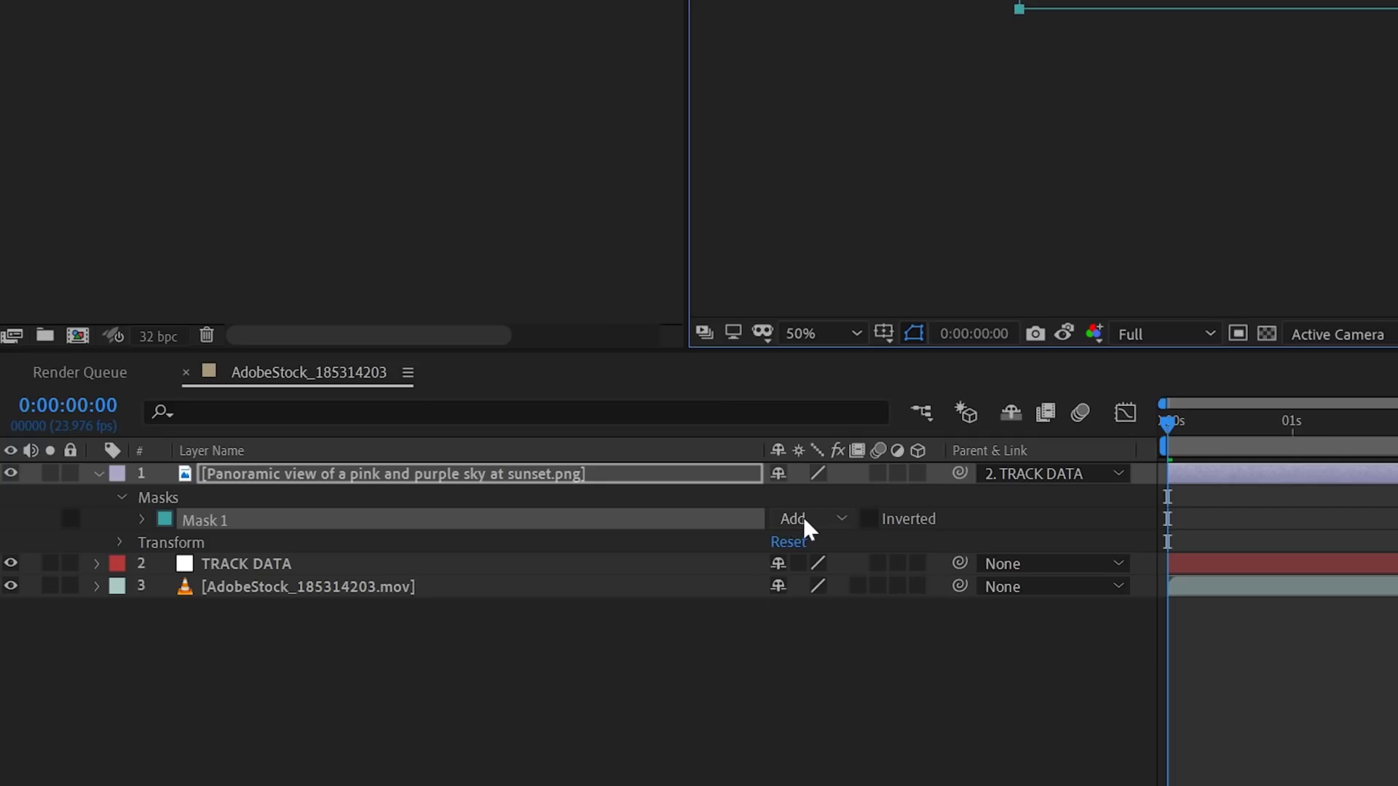
key(f)
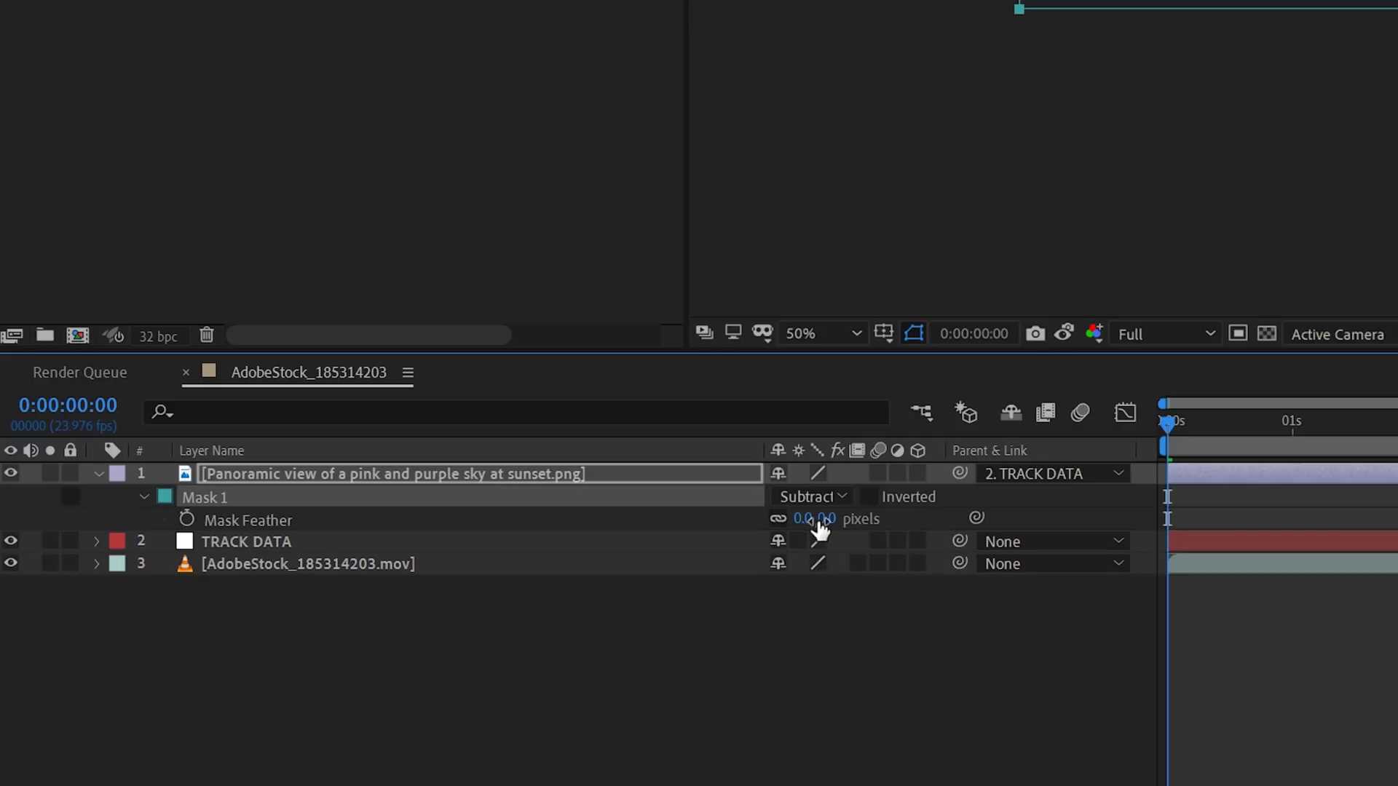
drag(814, 527, 922, 516)
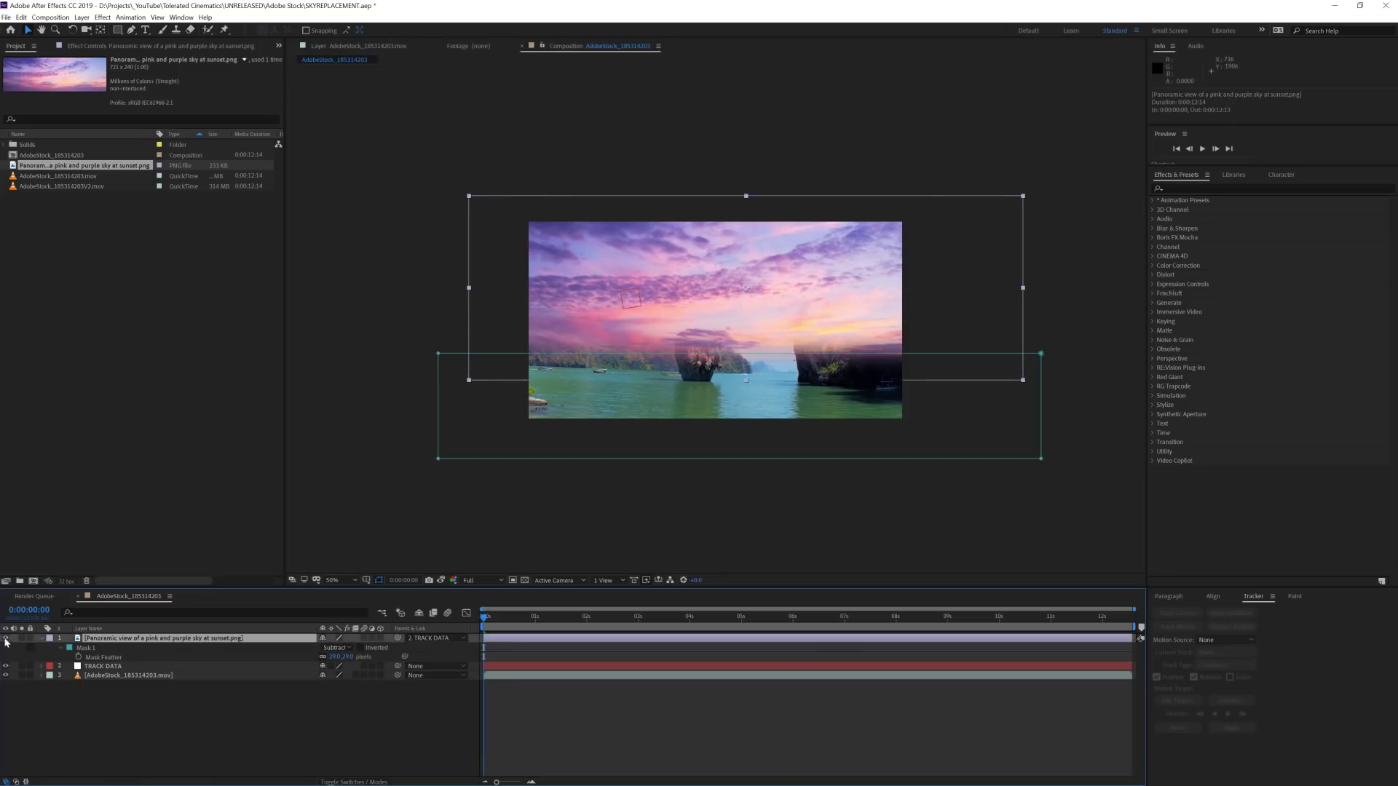
Hide the sky image layer and duplicate the footage layer, placing the copy above all other layers
click(7, 638)
click(117, 676)
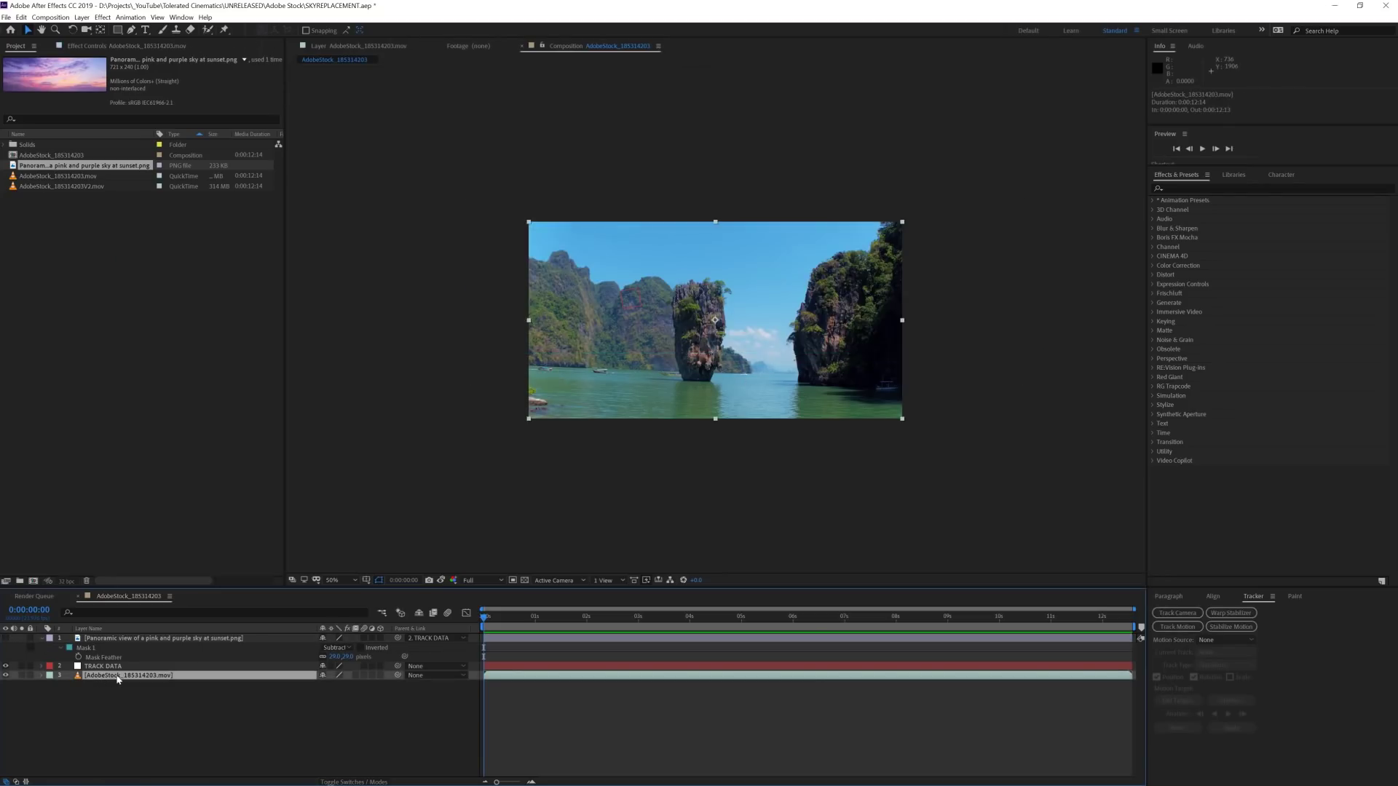
click(21, 17)
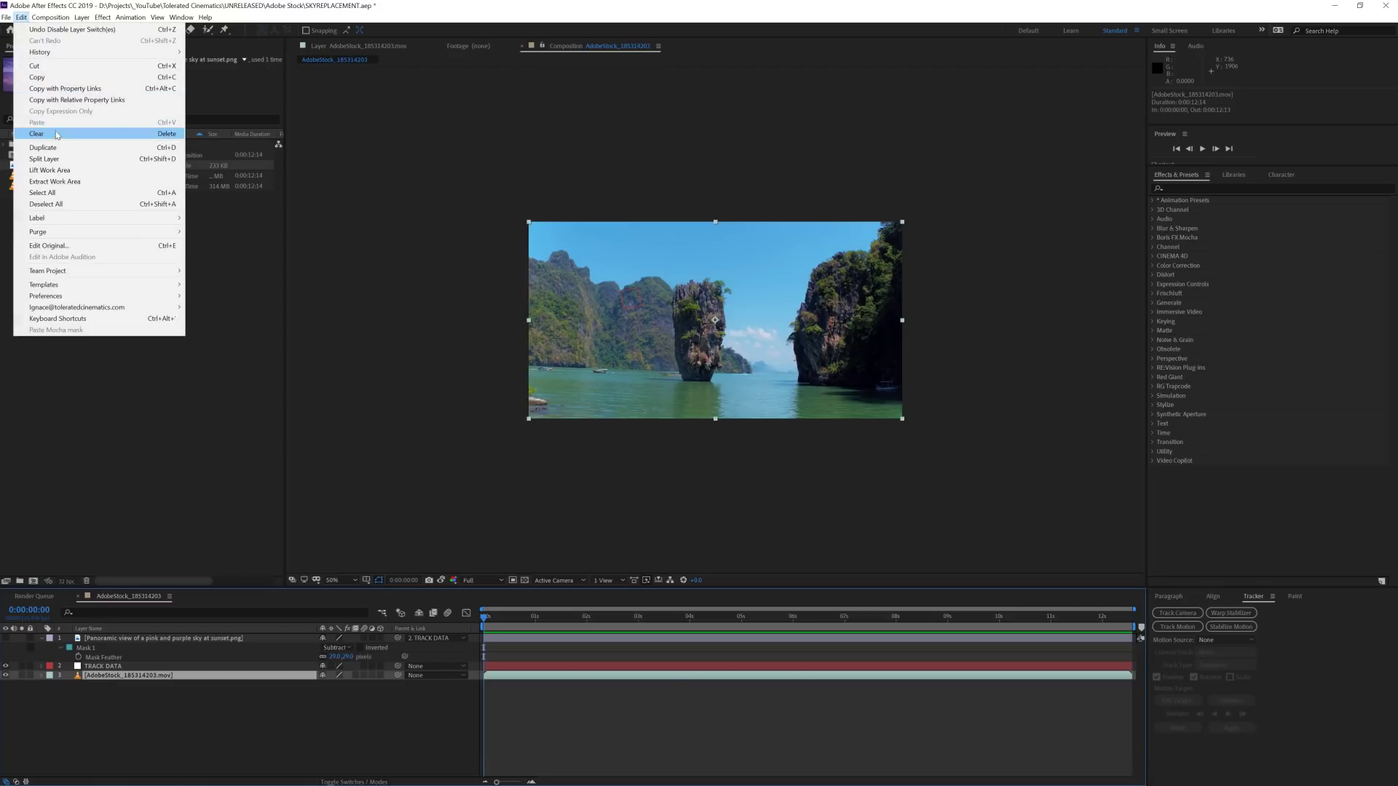
click(42, 148)
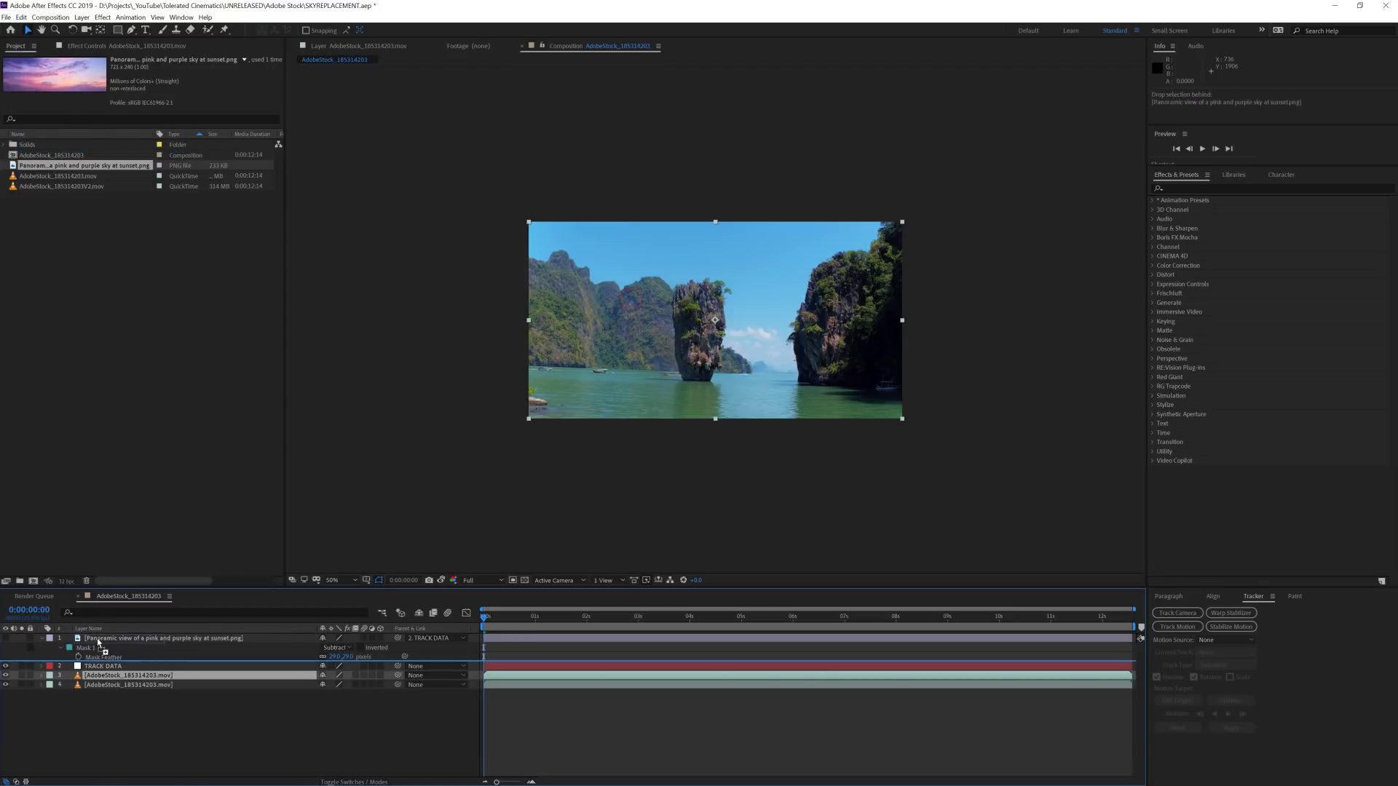
click(101, 639)
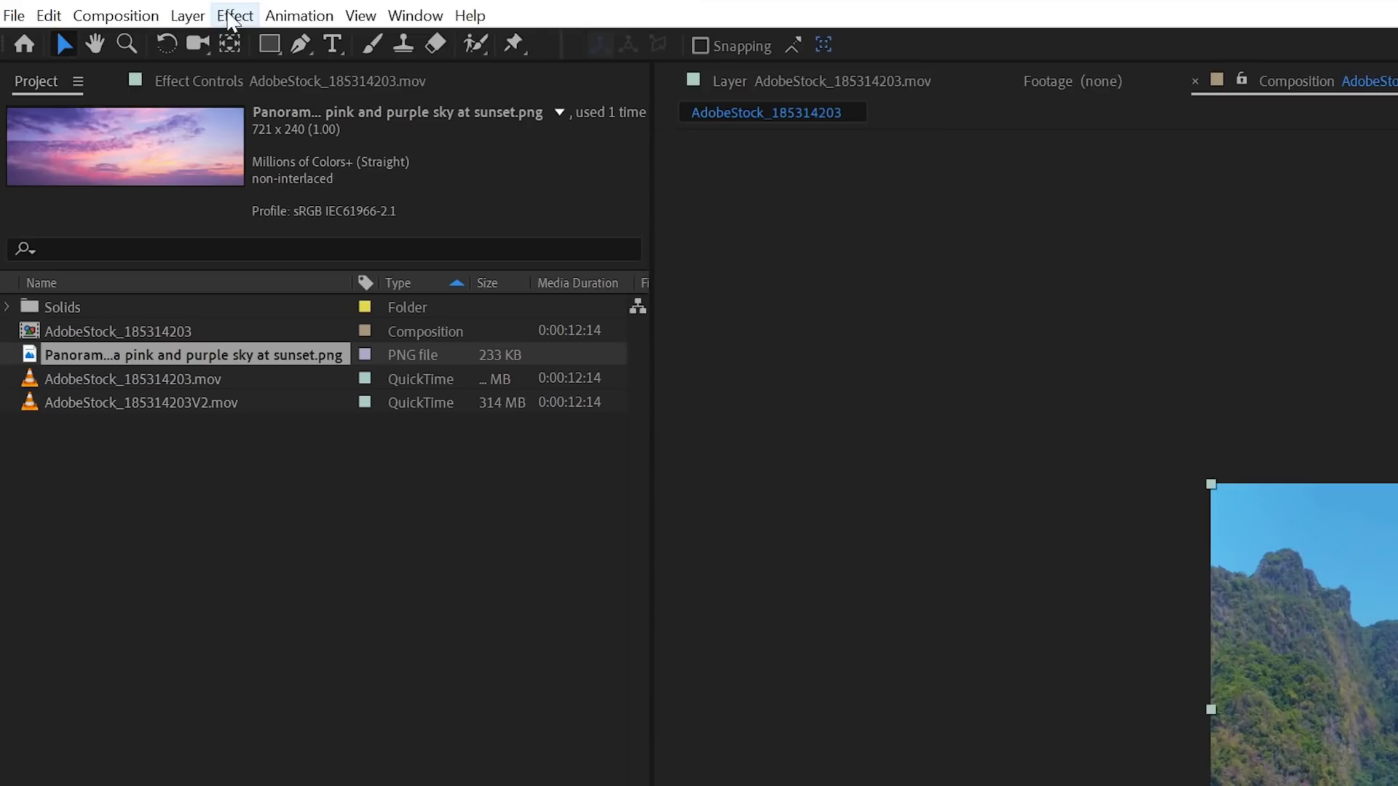
Apply the Colorama effect to the top footage layer and use the Ramp Grey preset palette for its output cycle
click(235, 15)
mouse_move(314, 291)
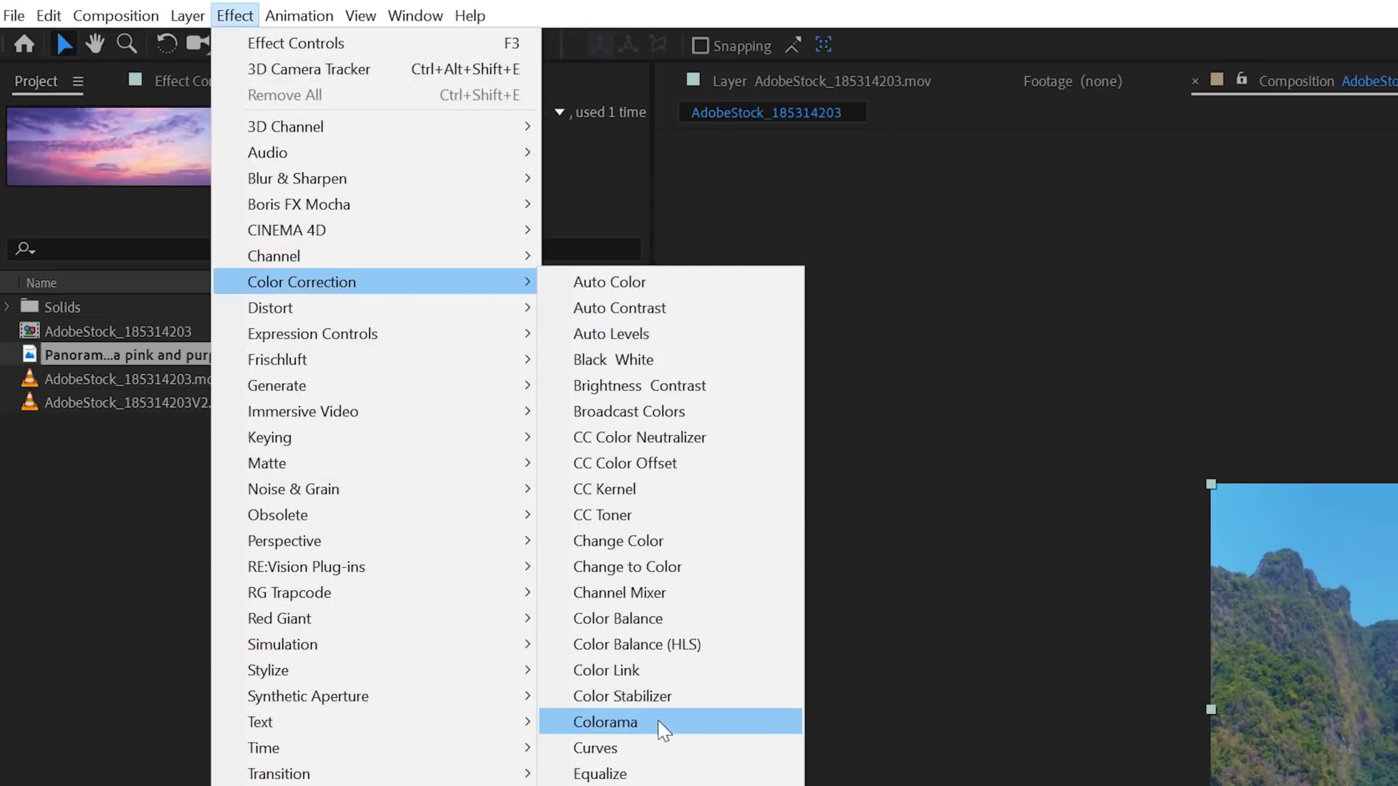
click(662, 725)
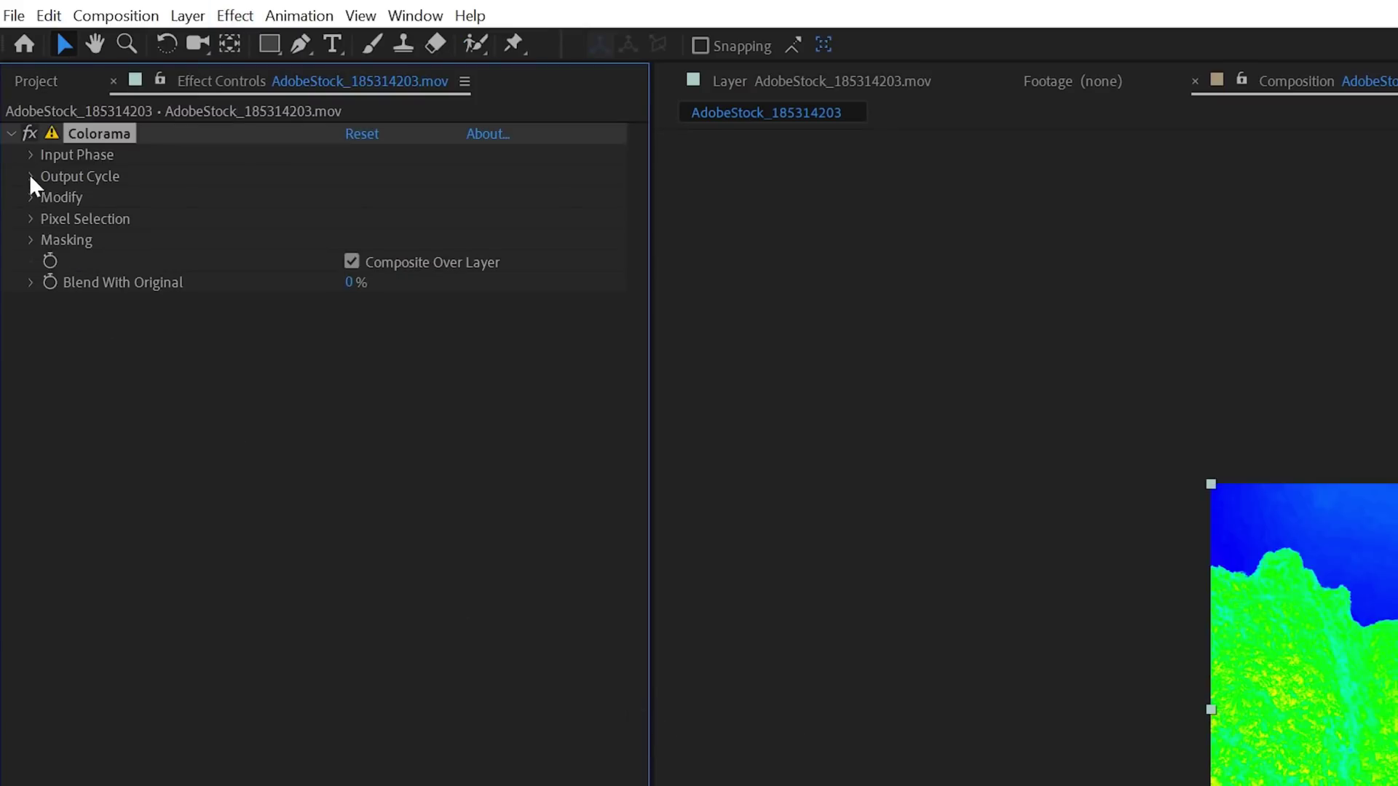
click(29, 175)
click(430, 198)
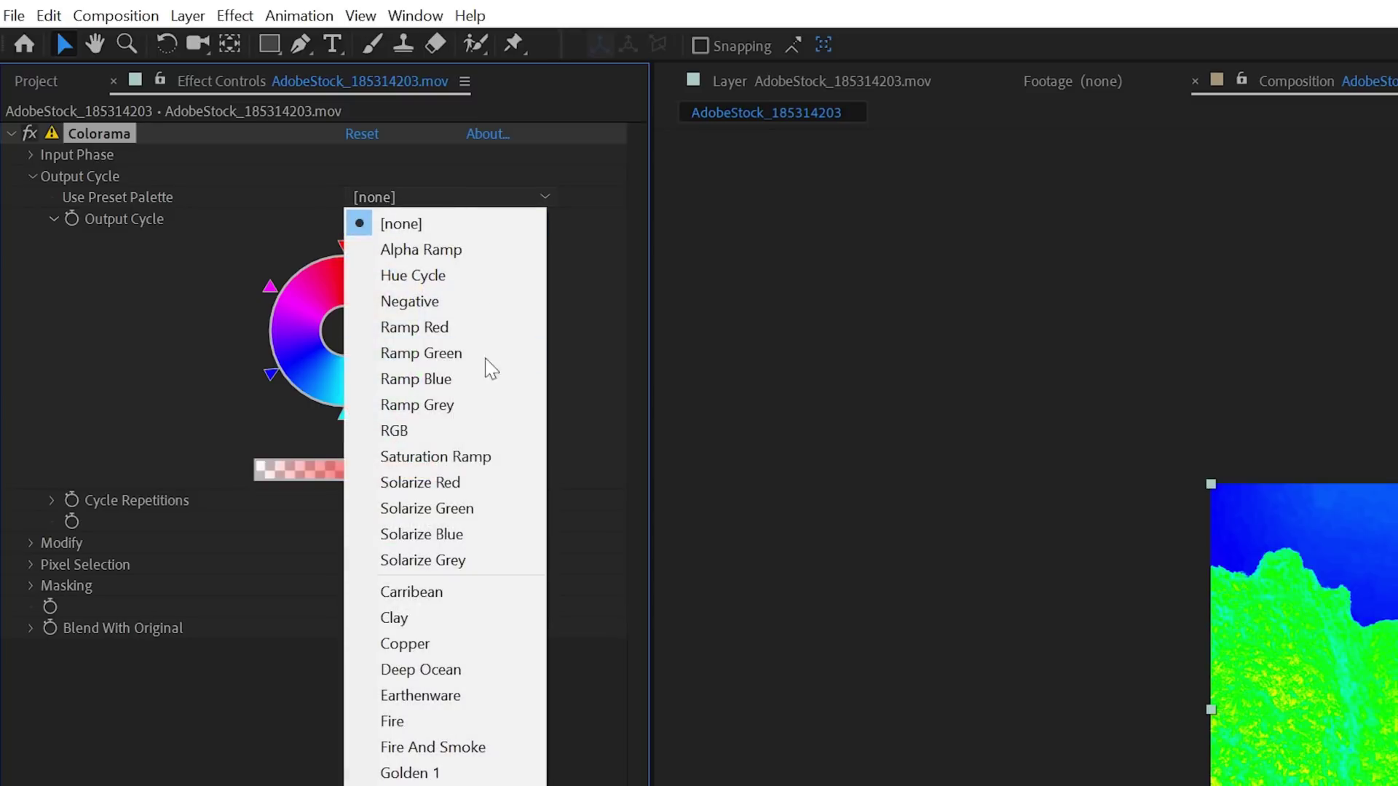
click(485, 406)
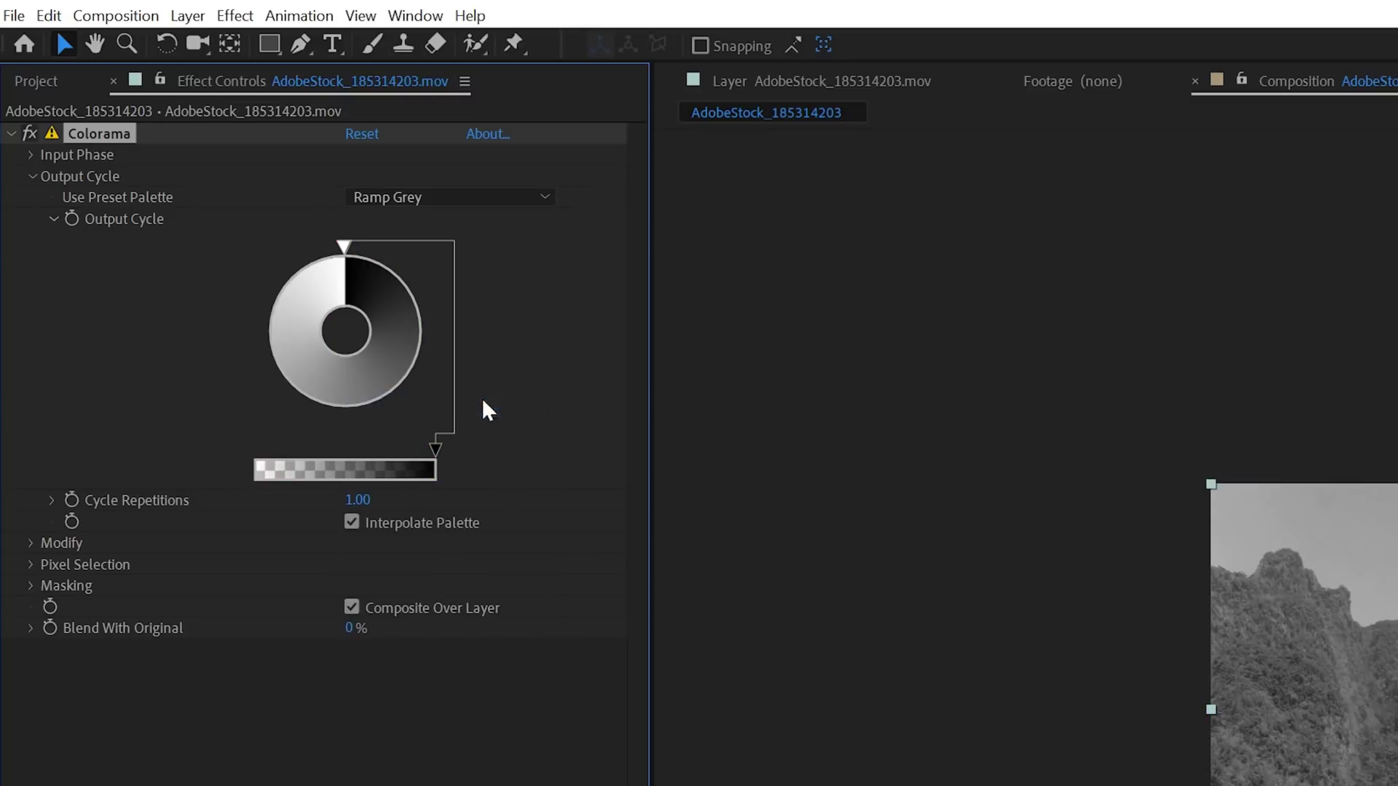
Add a black and a white marker to Colorama's output cycle and bring them close together to turn the sky white and the land black
click(427, 306)
drag(547, 275, 551, 315)
key(Return)
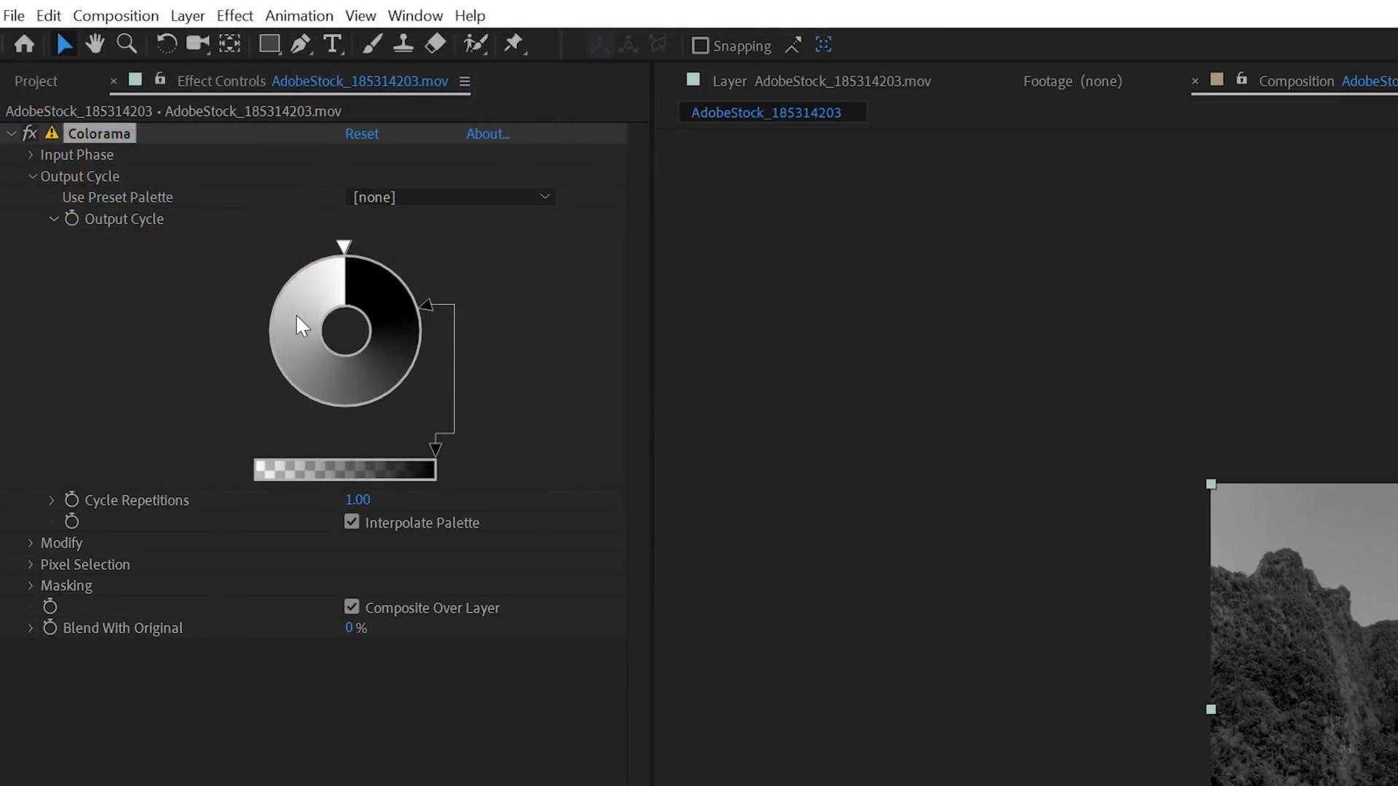
double_click(267, 309)
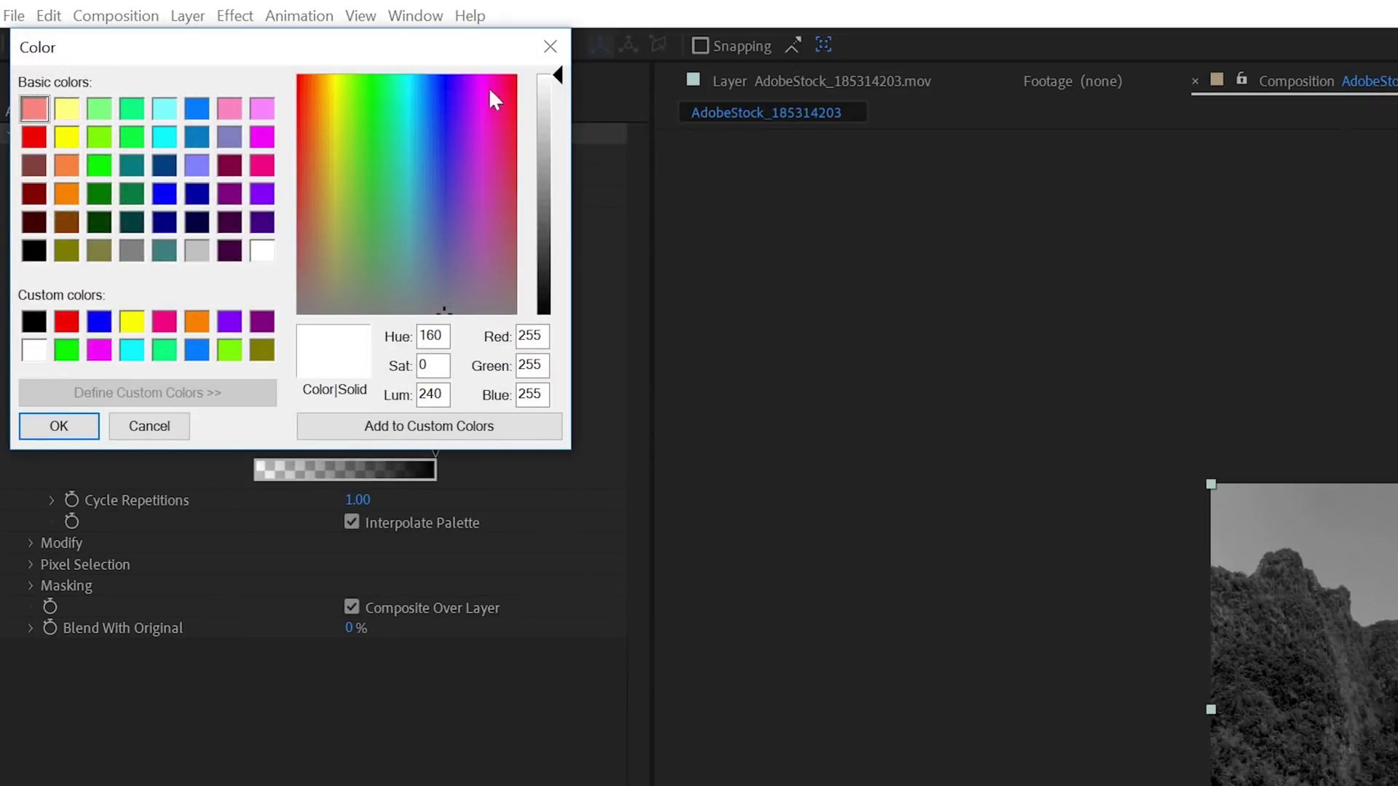
key(Return)
drag(264, 309, 269, 370)
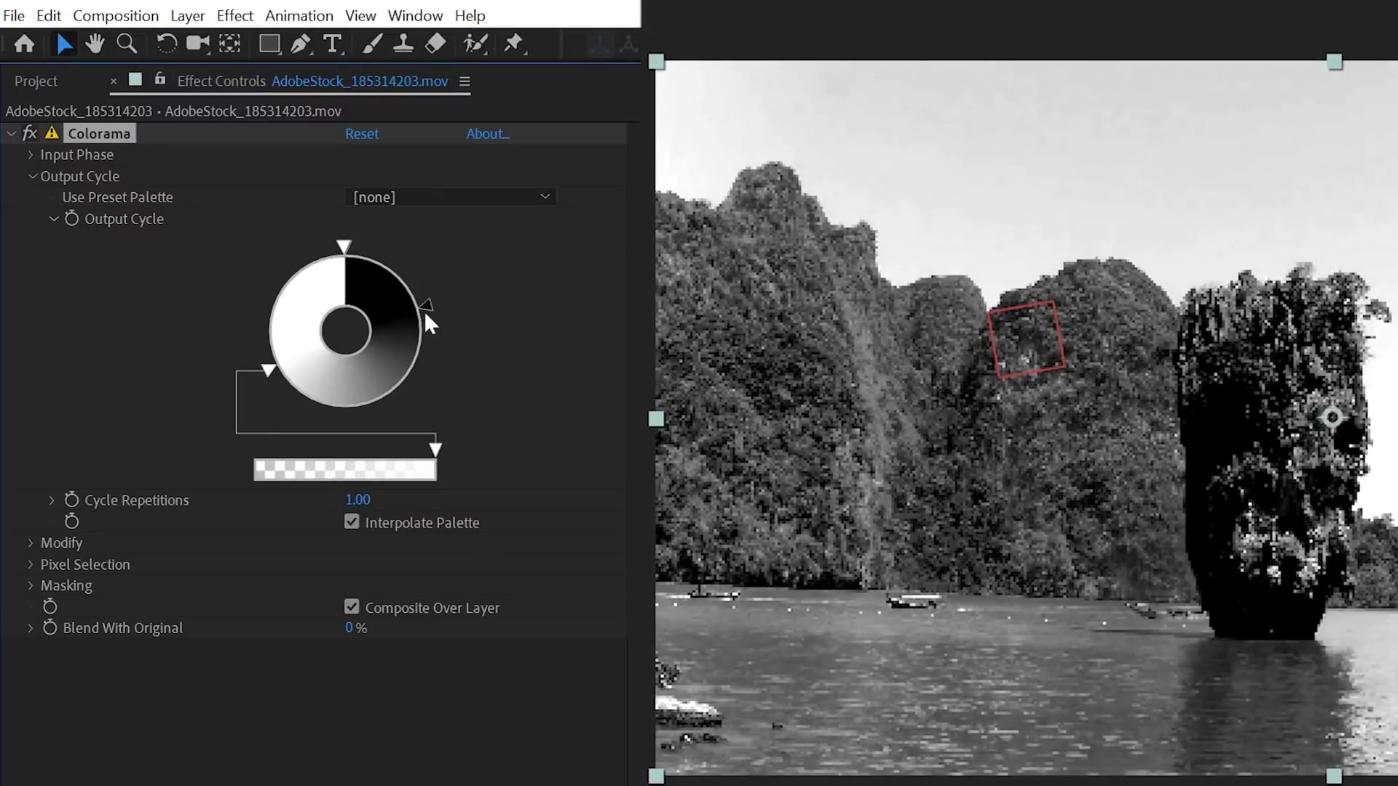
drag(425, 314, 308, 431)
drag(263, 368, 309, 399)
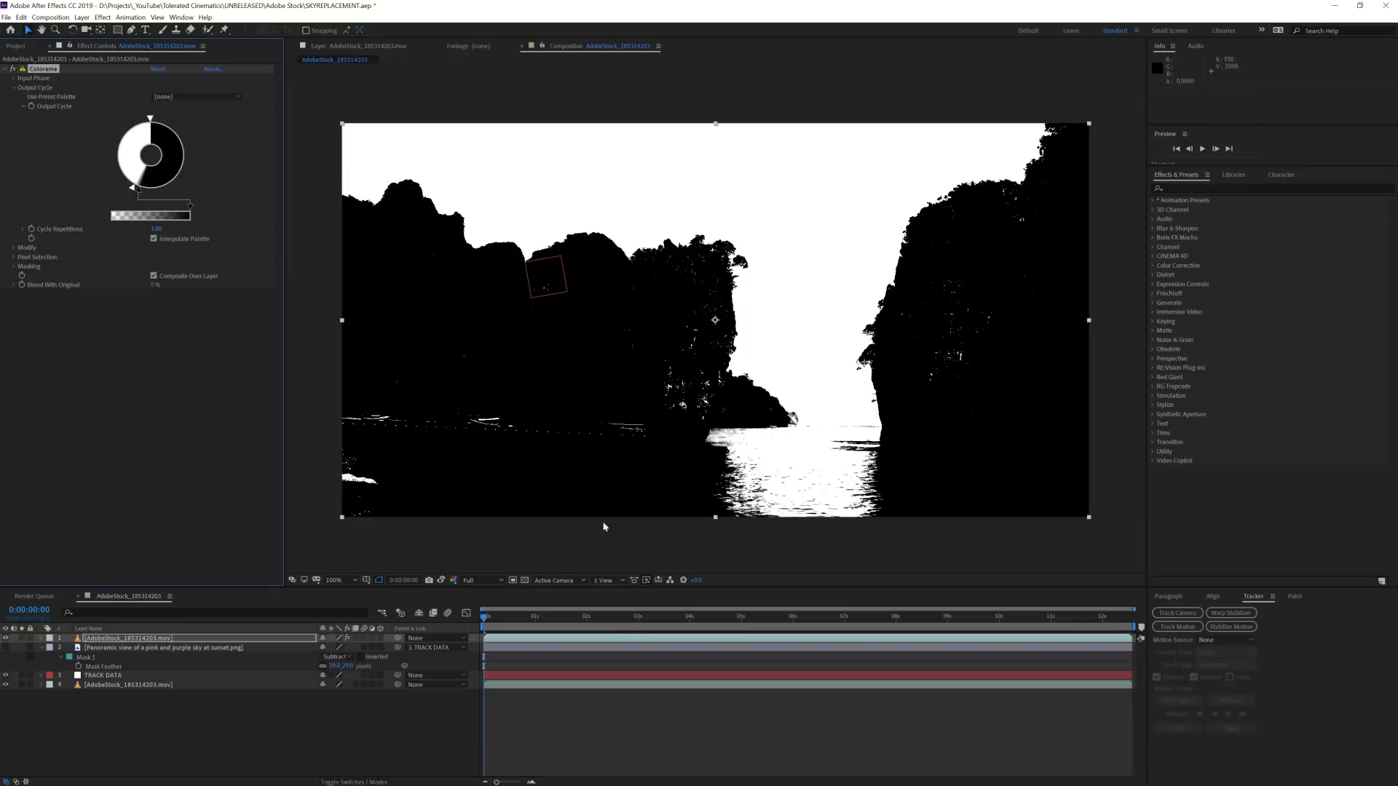
Create a black 2048 x 1080 px solid as the top layer and hide it
right_click(259, 693)
mouse_move(302, 616)
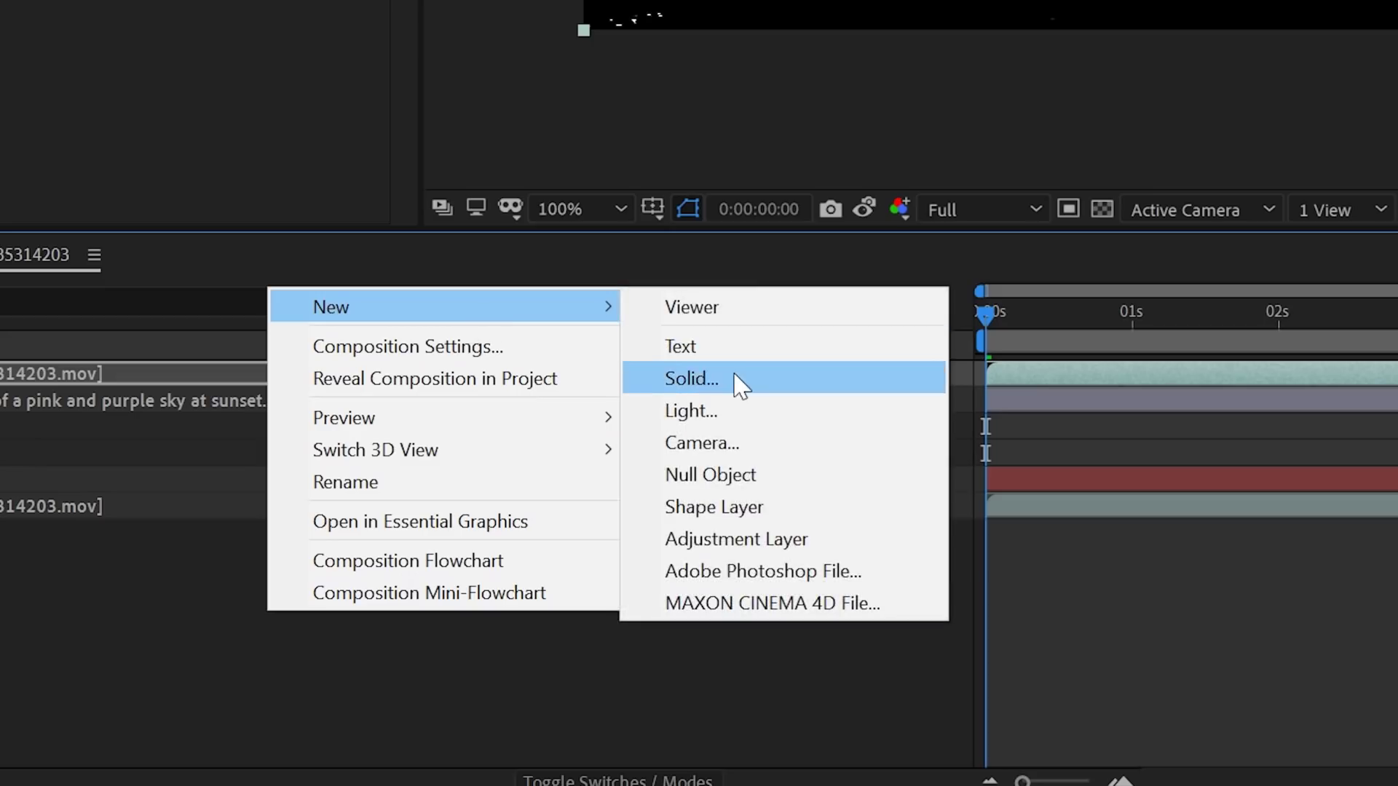
click(397, 641)
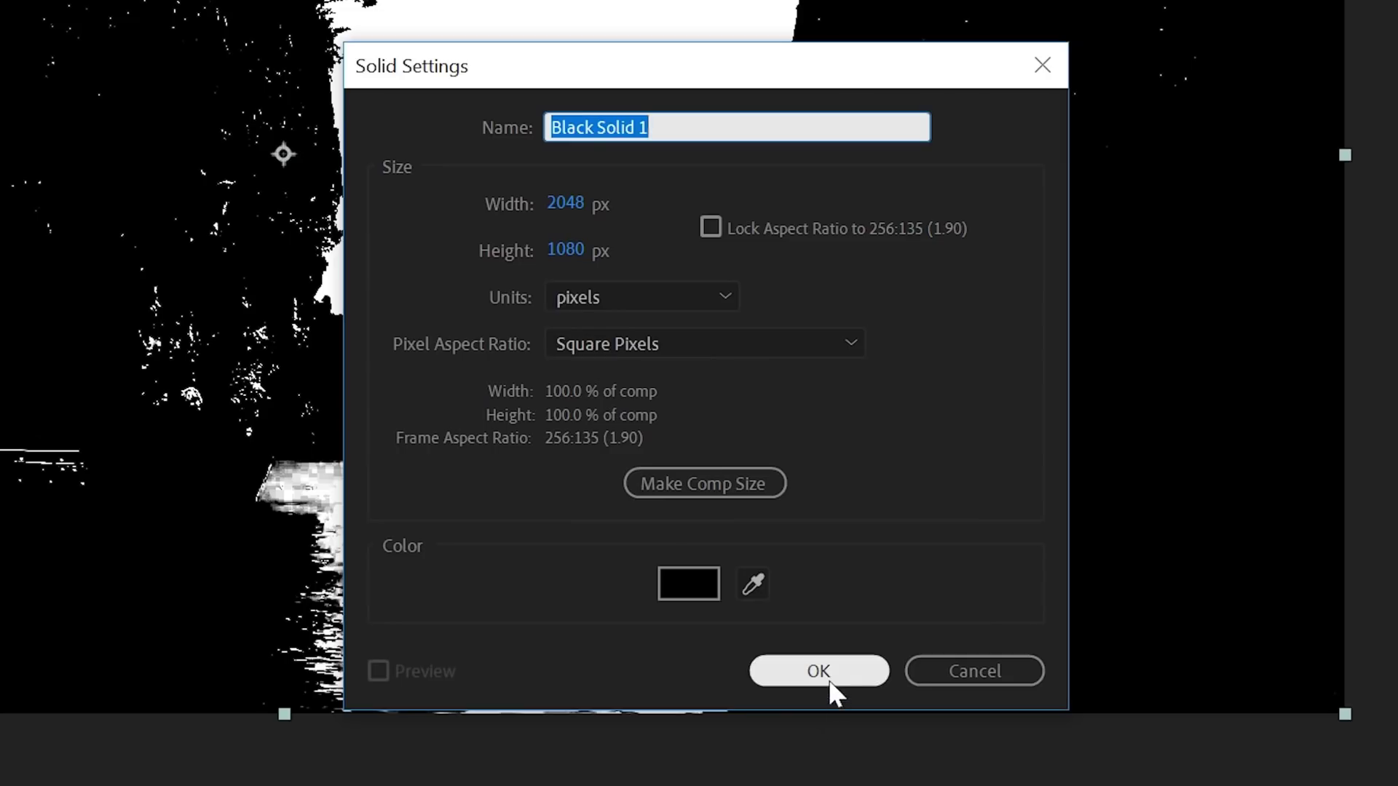
click(830, 681)
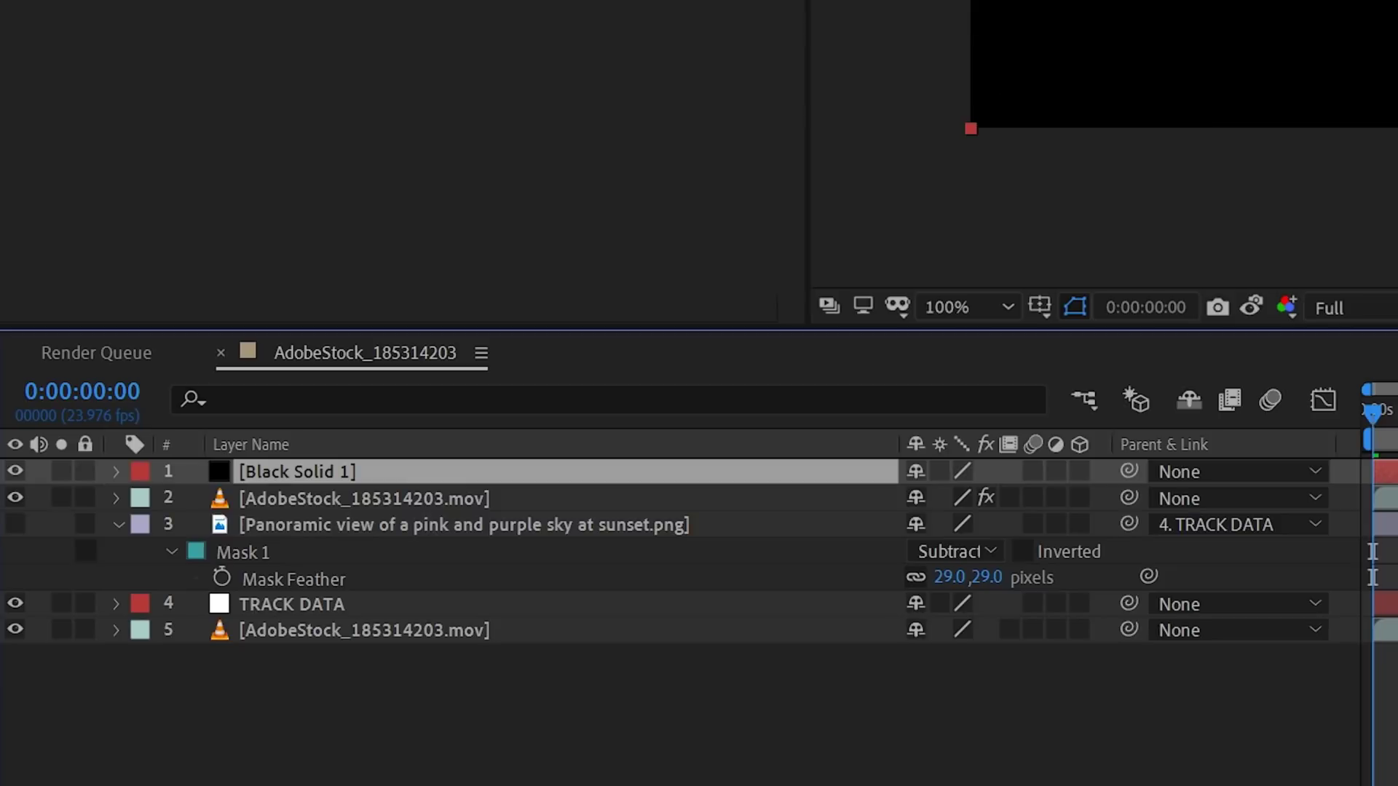
click(14, 471)
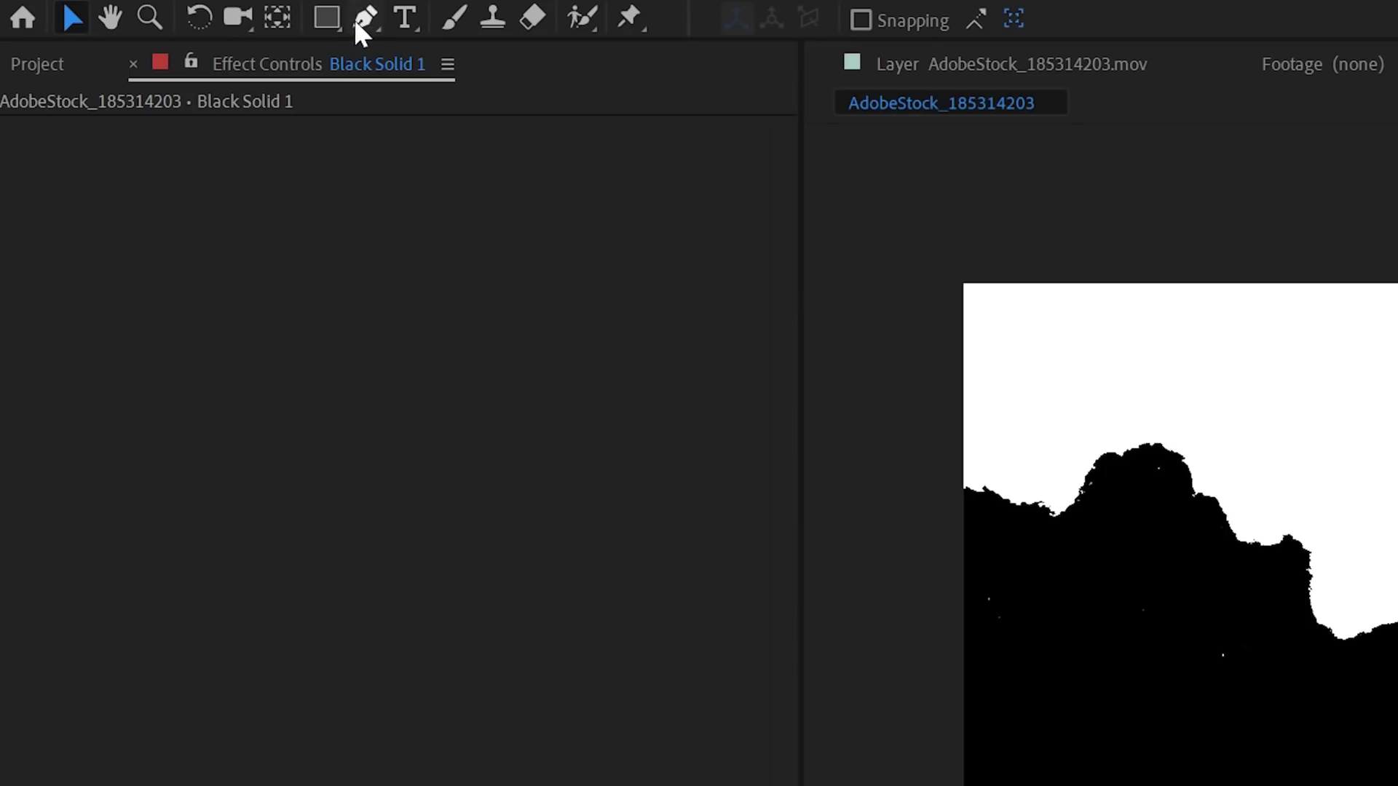
Draw a closed Pen mask on the black solid, following just inside the cliff outlines and horizon and enclosing the land and water
click(942, 537)
click(1203, 570)
click(1326, 692)
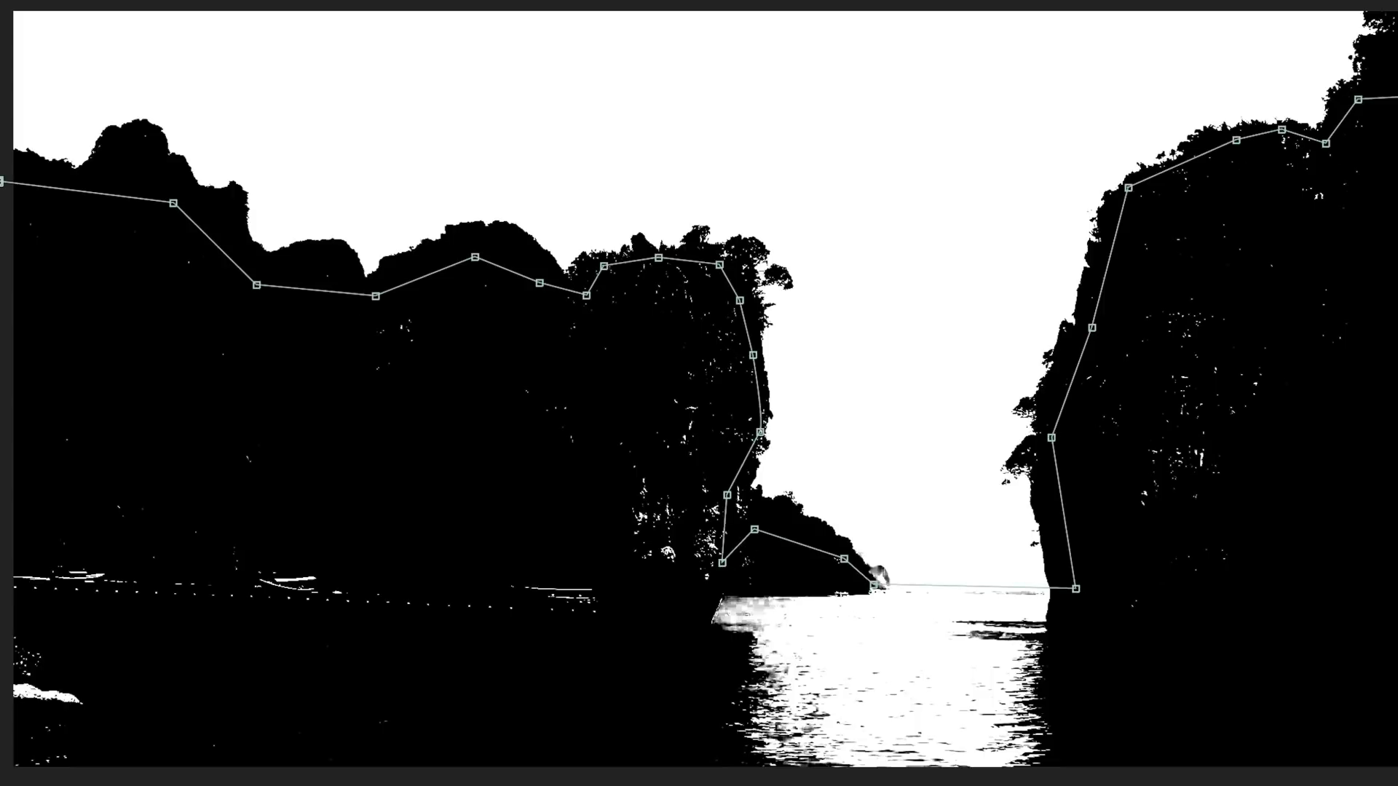
click(1, 181)
Keyframe the solid's mask path from the first frame to the clip's end, reshaping the mask to follow the moving cliffs
key(m)
click(78, 657)
drag(483, 617, 1264, 644)
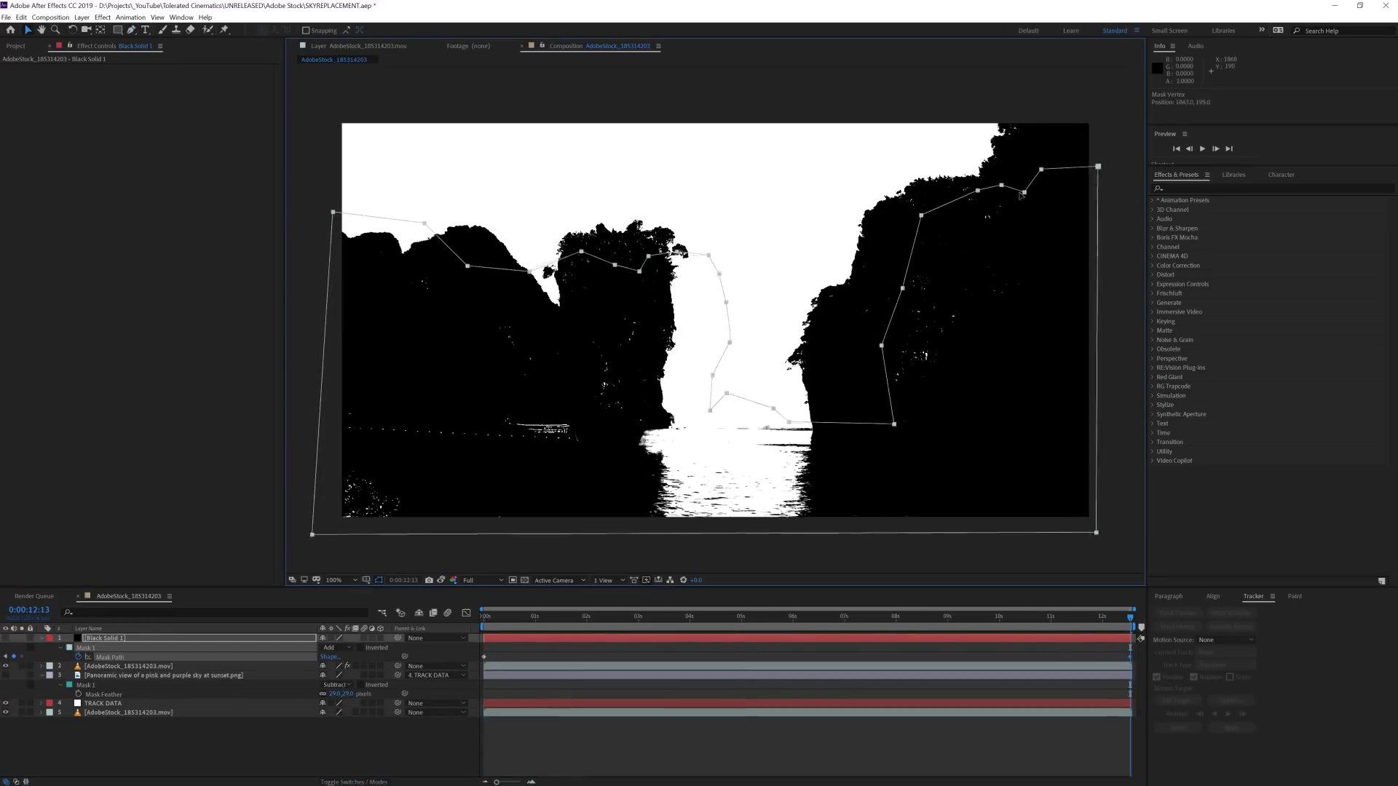
drag(1076, 589, 993, 582)
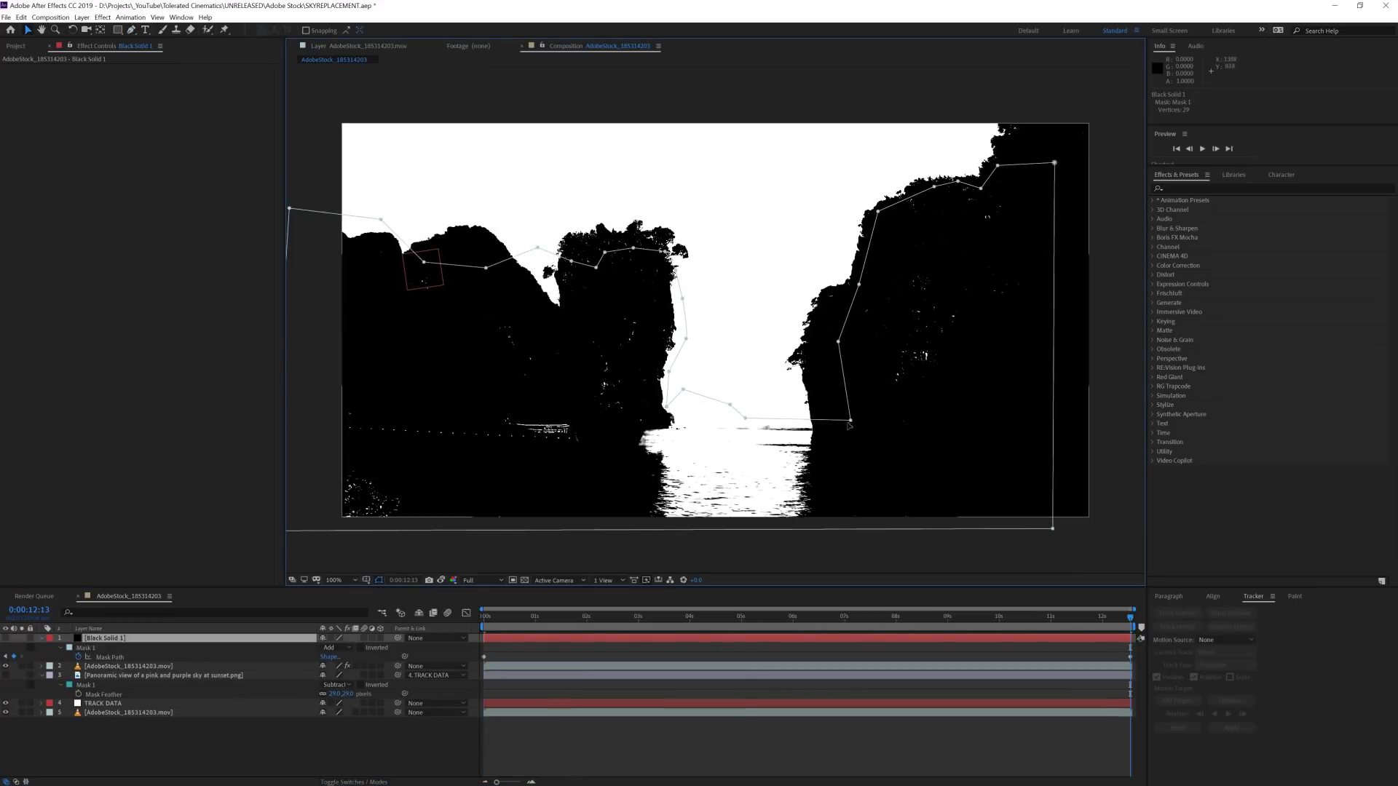
drag(666, 406, 656, 404)
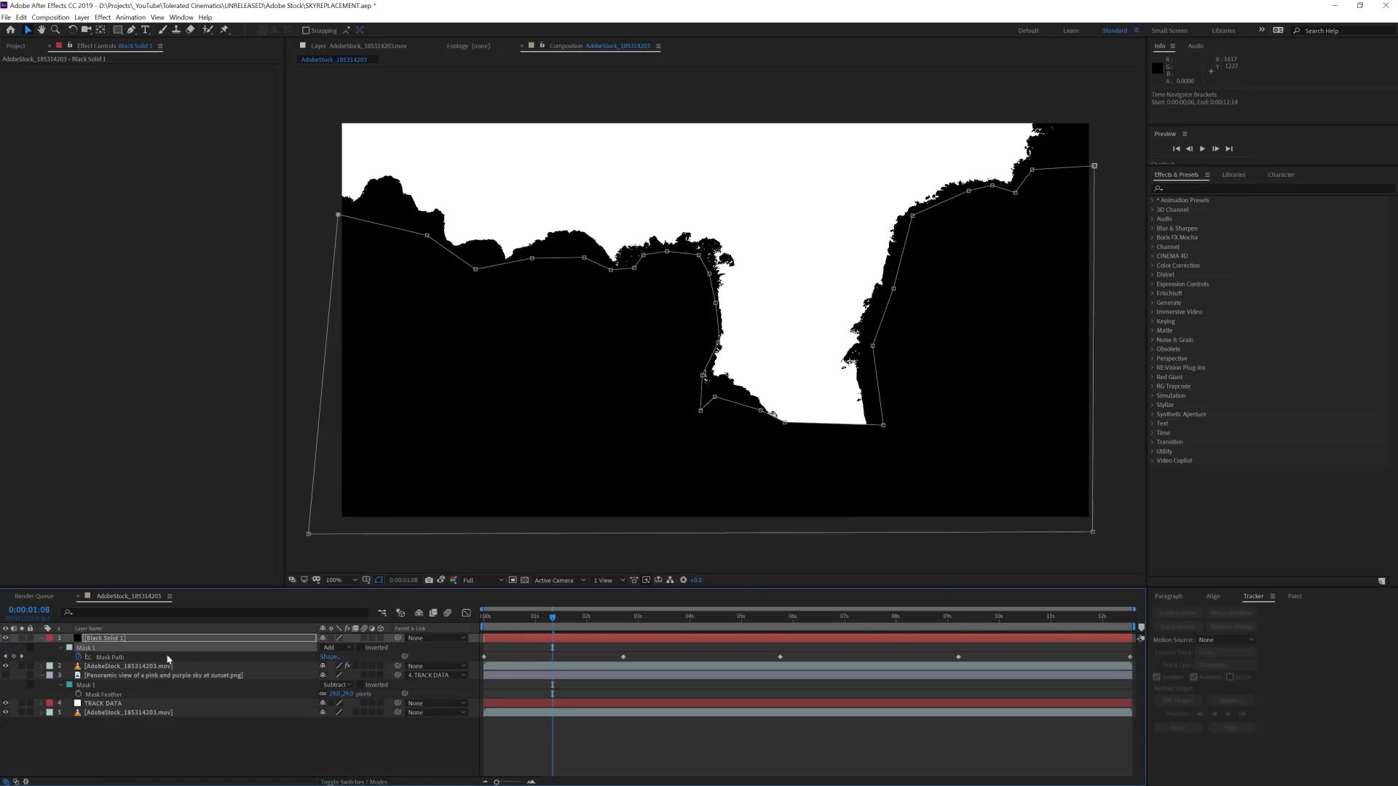
Pre-compose the black solid and the Colorama footage copy as "Sky Luma Matte", moving all attributes
ctrl+click(133, 668)
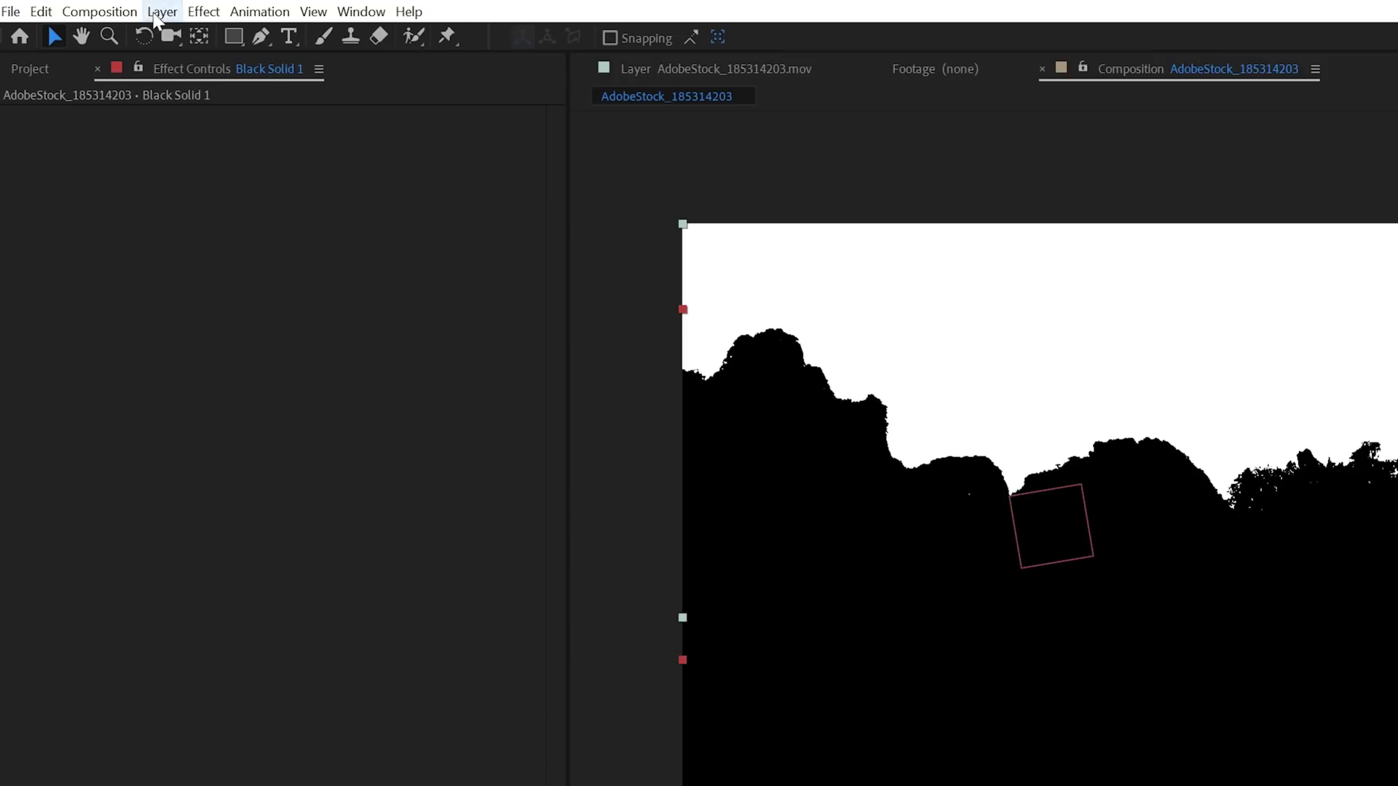
click(80, 16)
click(198, 709)
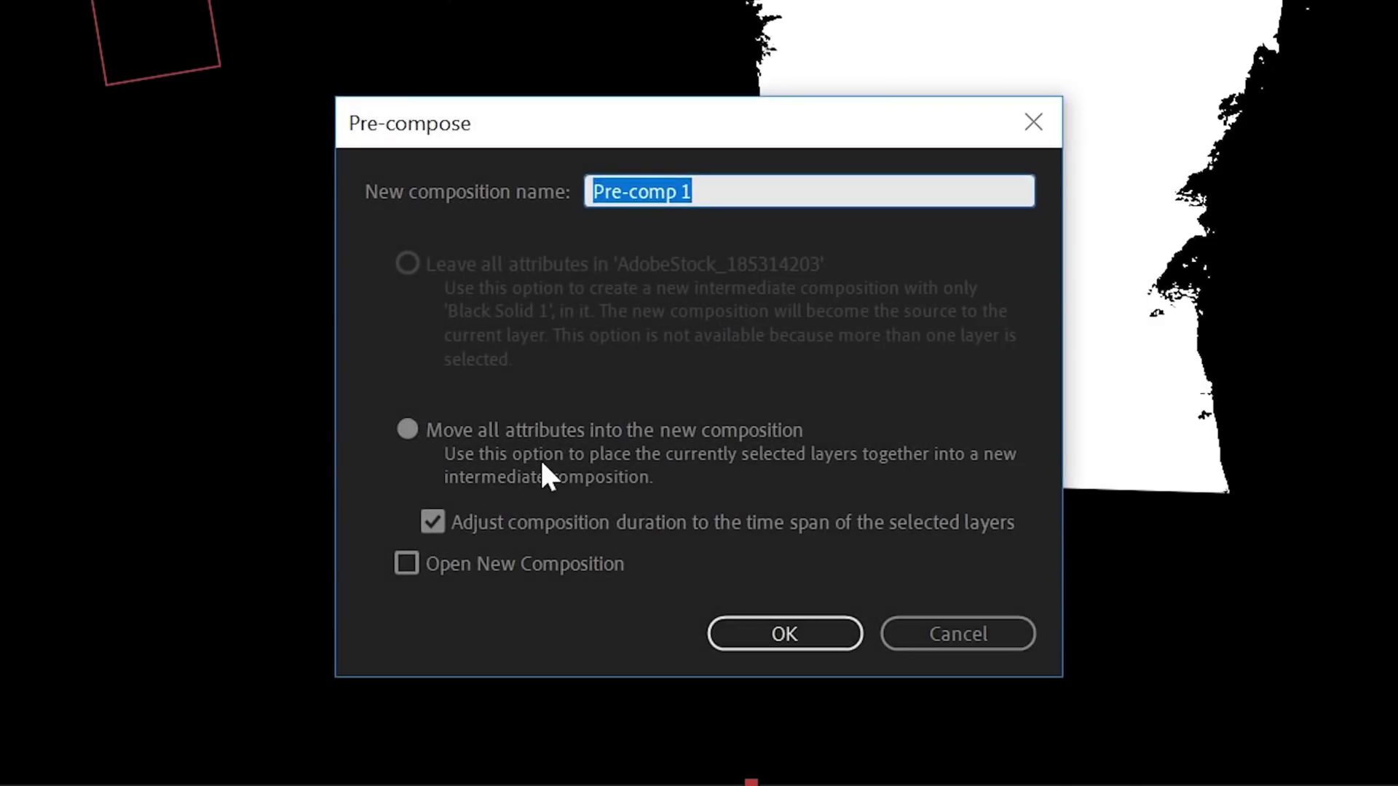
text(Sky Luma Matte)
key(Return)
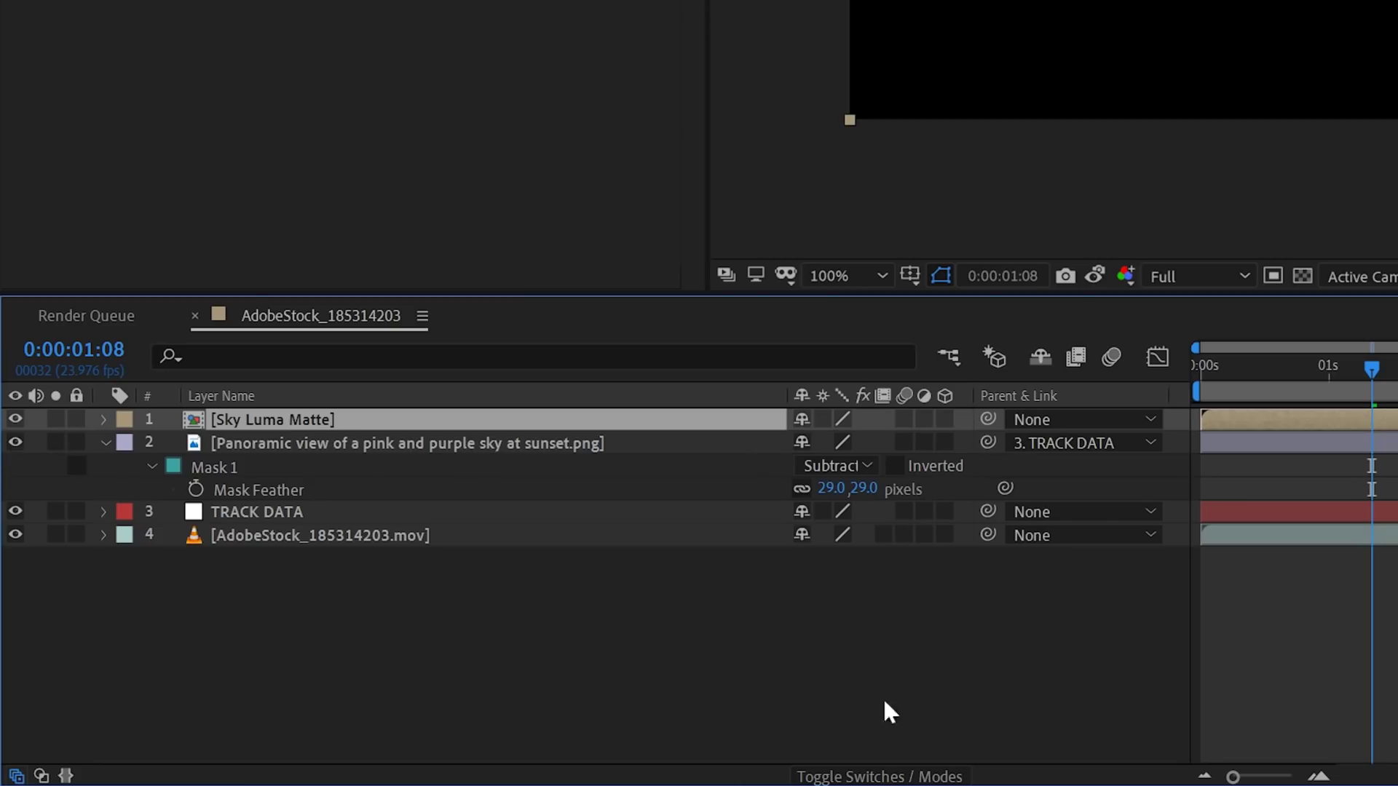
Set the sky image layer's track matte to Luma Matte "[Sky Luma Matte]"
click(859, 778)
click(946, 443)
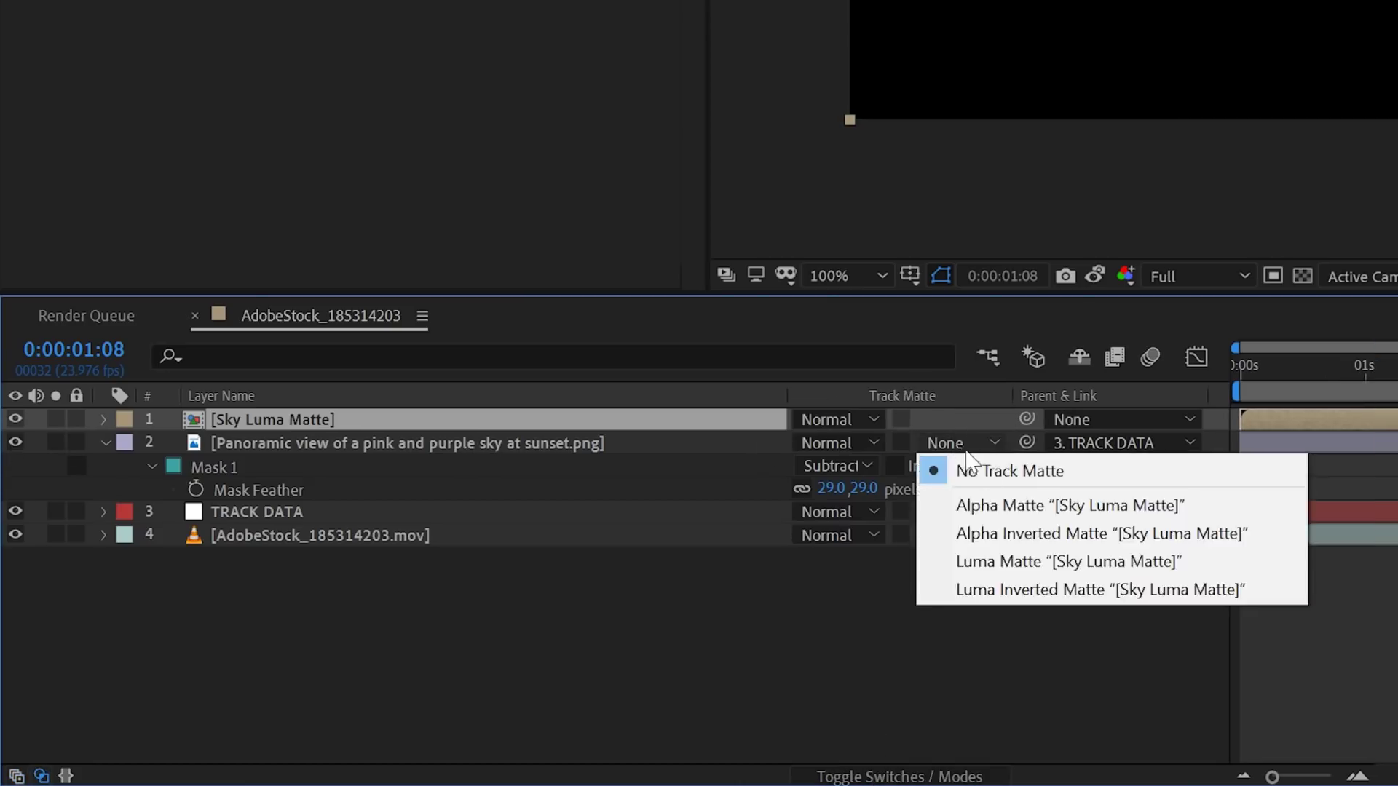
click(1016, 564)
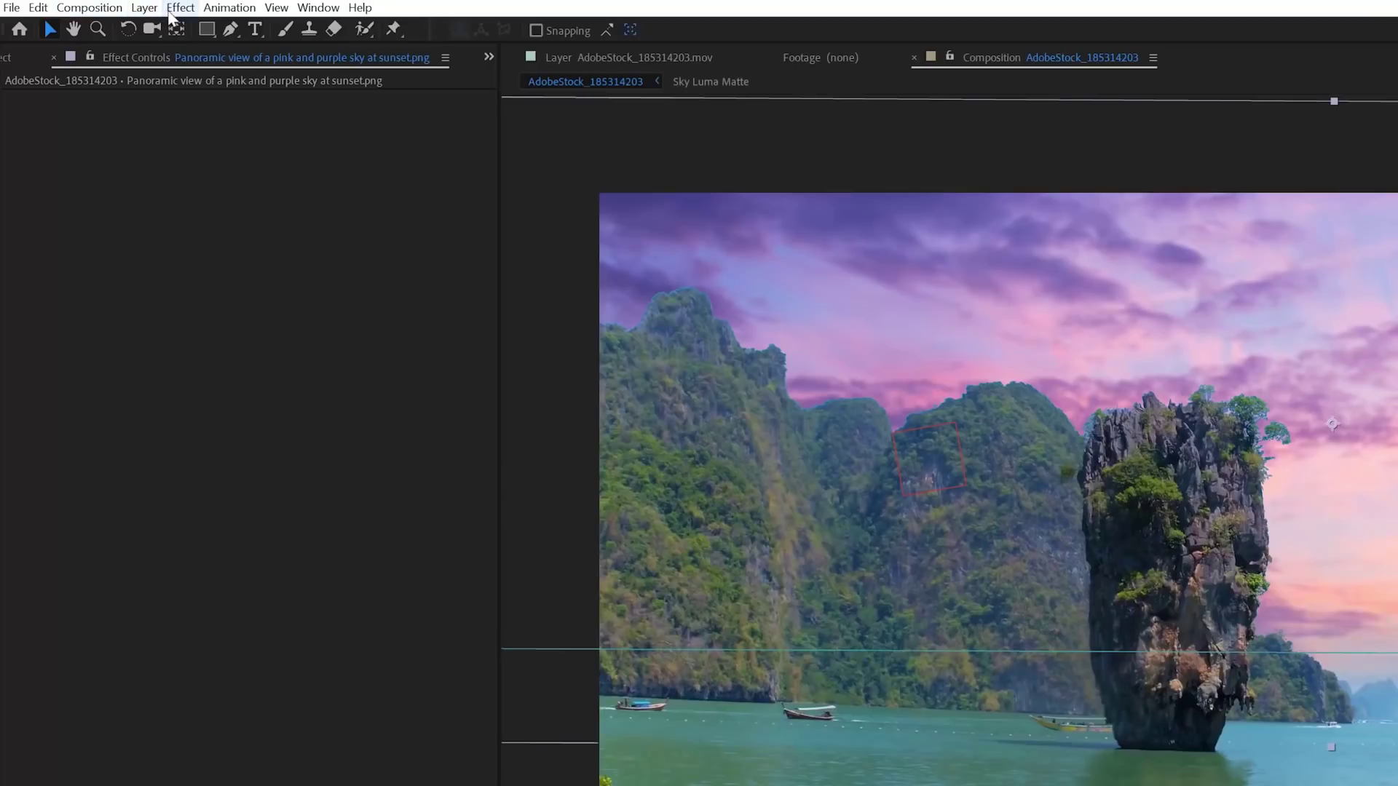
Apply Hue/Saturation to the sky image with Master Lightness about 30 and slightly reduced Master Saturation, and add a Curves effect
click(180, 8)
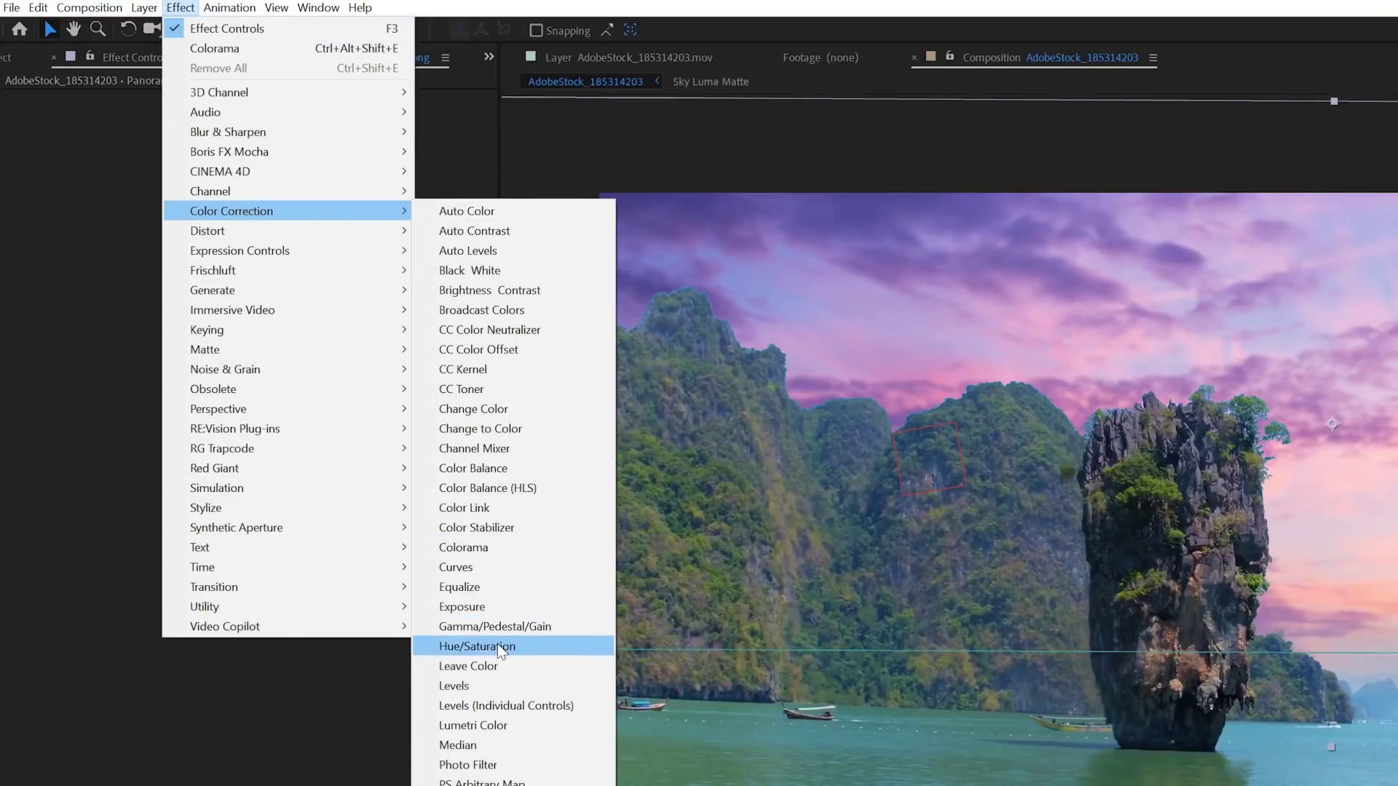
click(509, 645)
drag(262, 314, 320, 314)
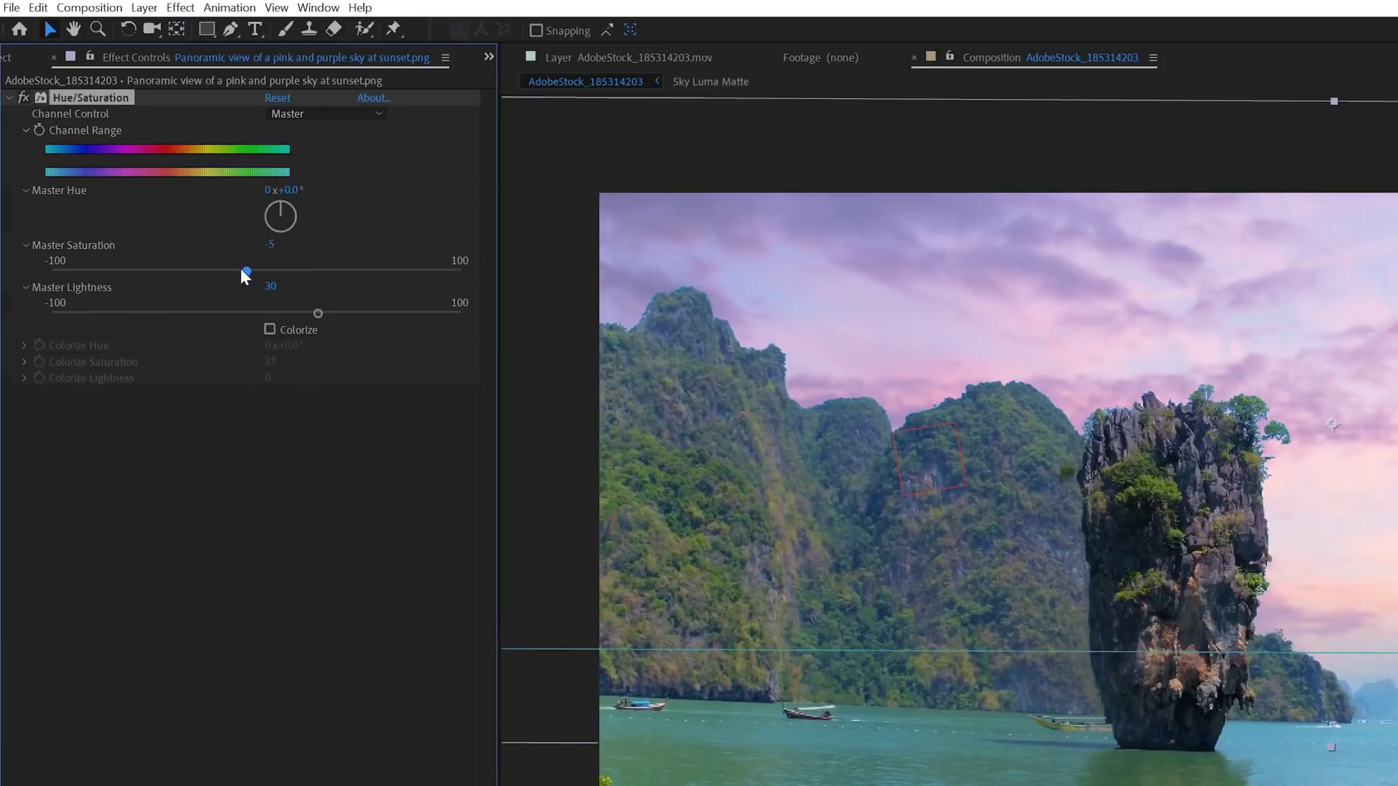
click(180, 7)
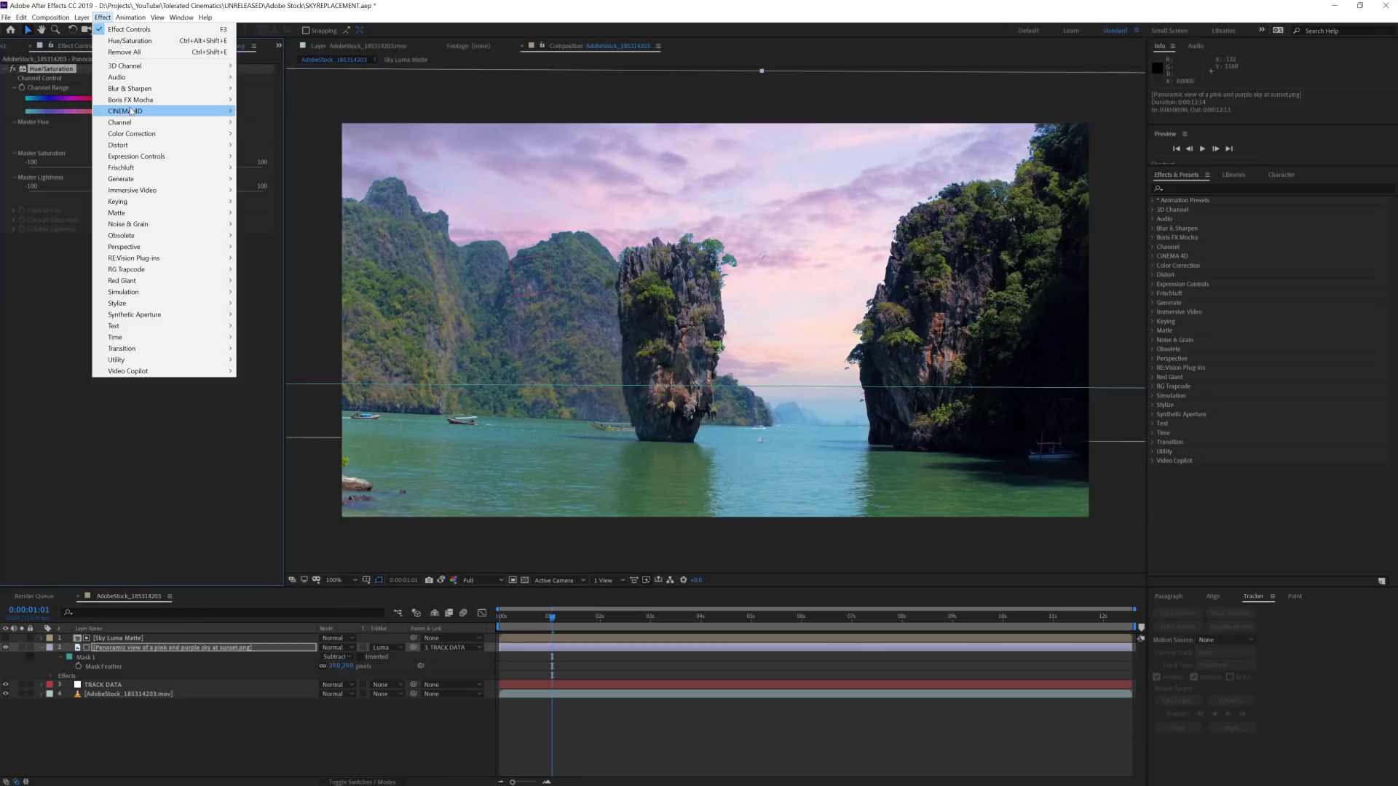
mouse_move(132, 134)
click(263, 337)
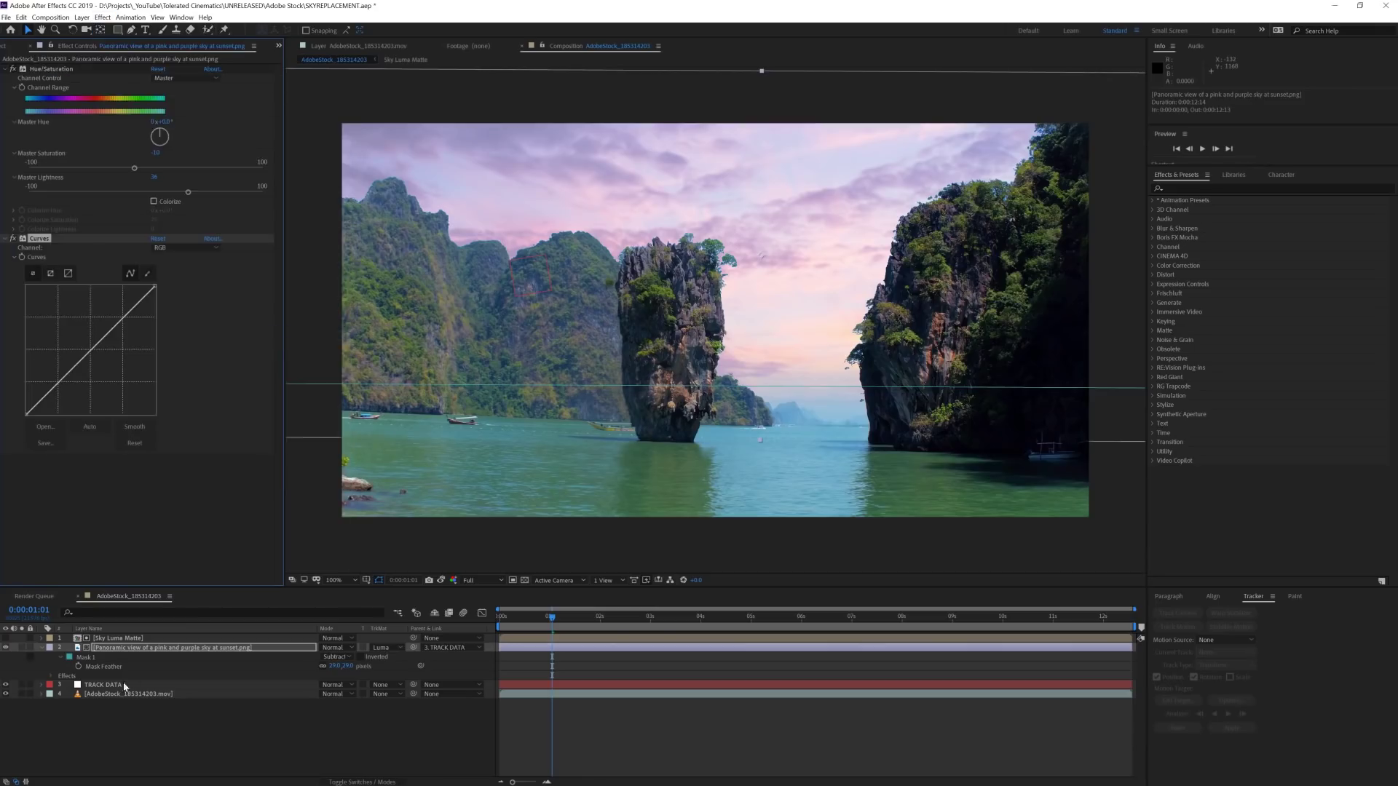
Apply Spill Suppressor to the original footage layer with blue as the color to suppress, removing the blue fringe on the trees
click(102, 692)
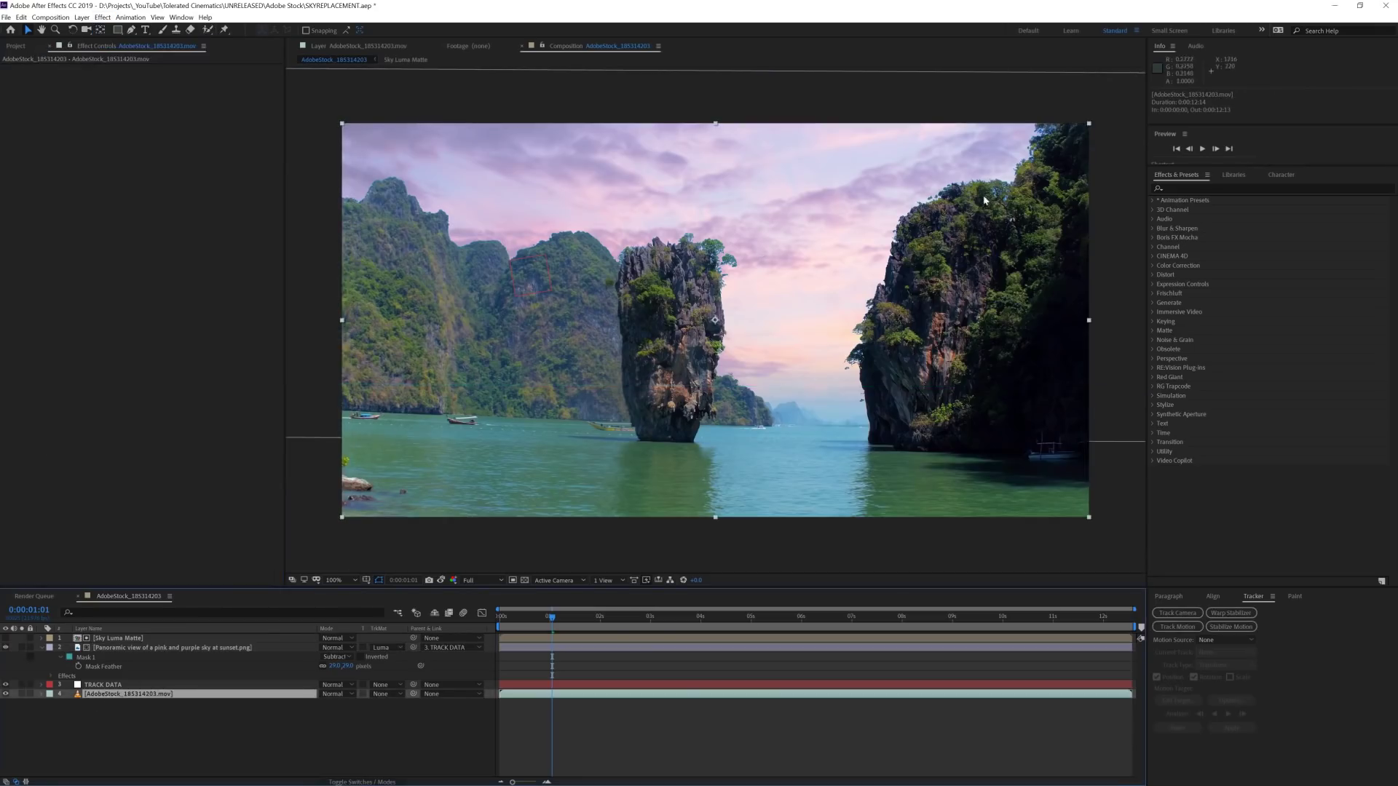
scroll(984, 200, up, 5)
click(1178, 188)
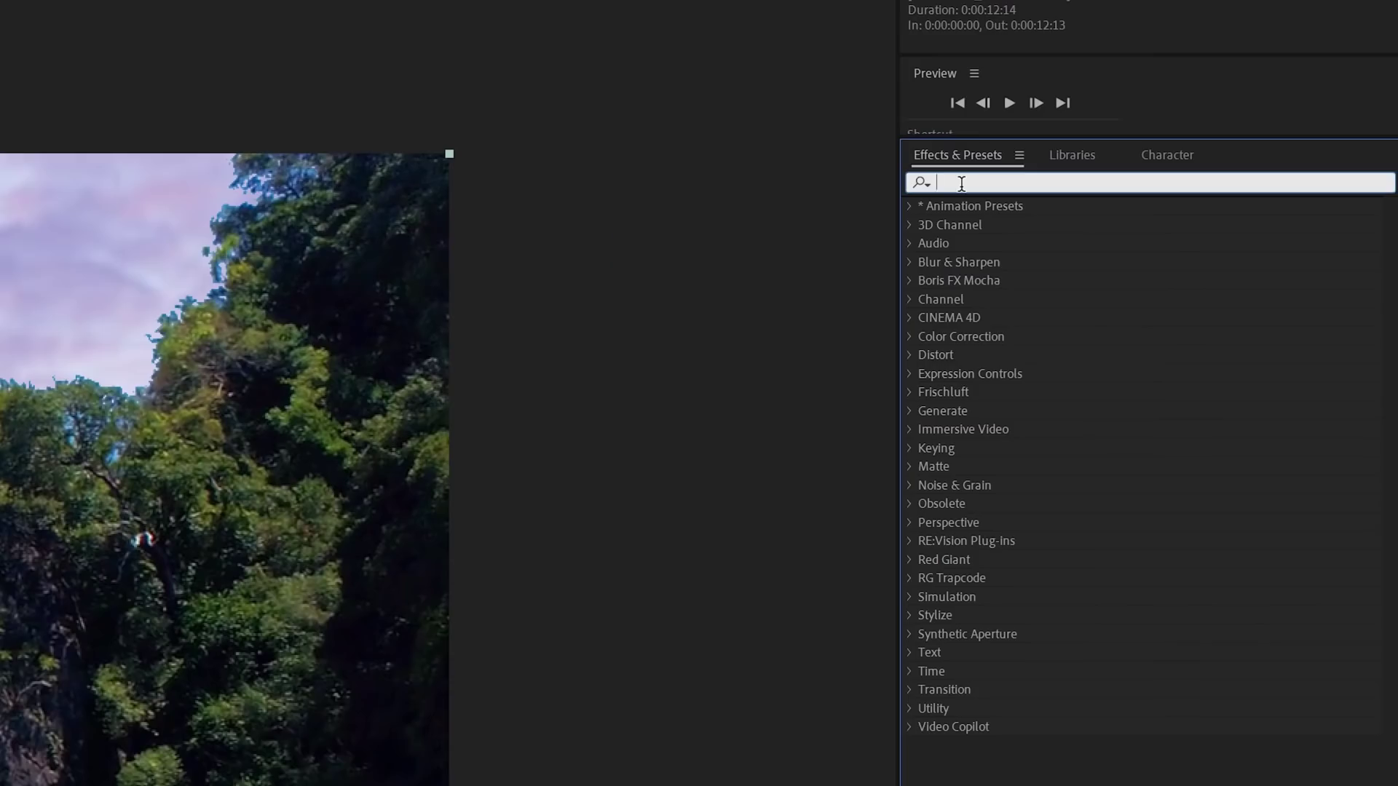
text(spill)
click(990, 333)
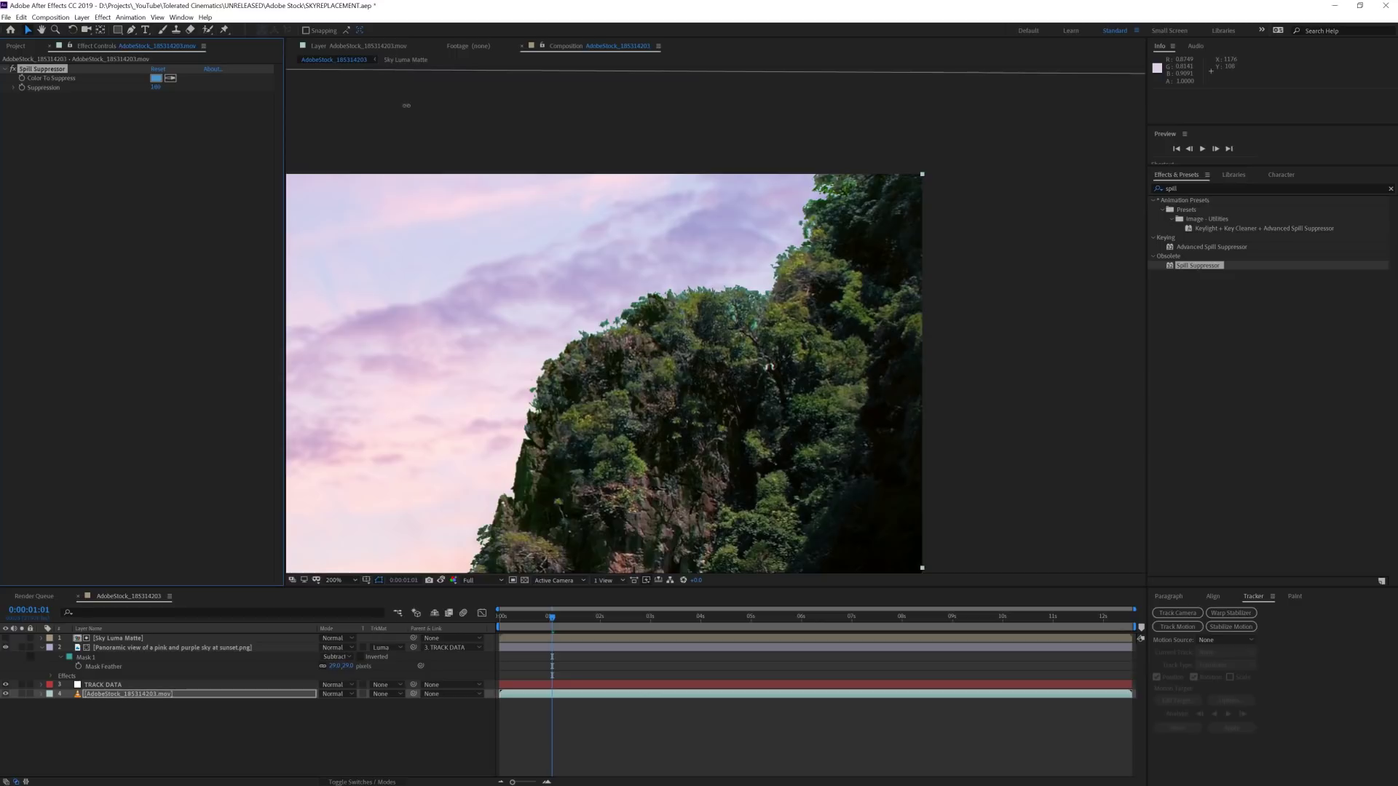
scroll(524, 354, down, 1)
drag(341, 487, 691, 285)
click(155, 86)
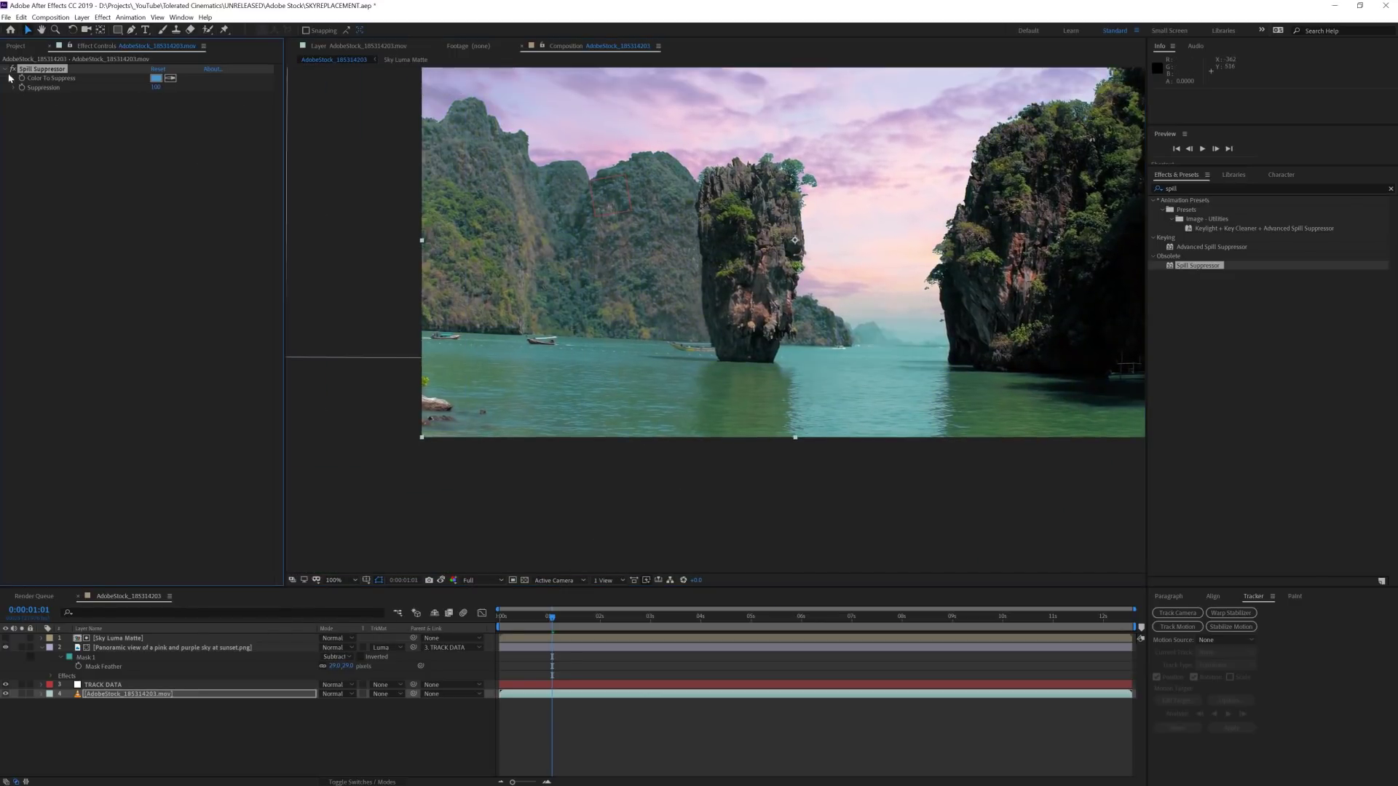
Raise the midtones of the green channel in the sky image's Curves effect
click(339, 580)
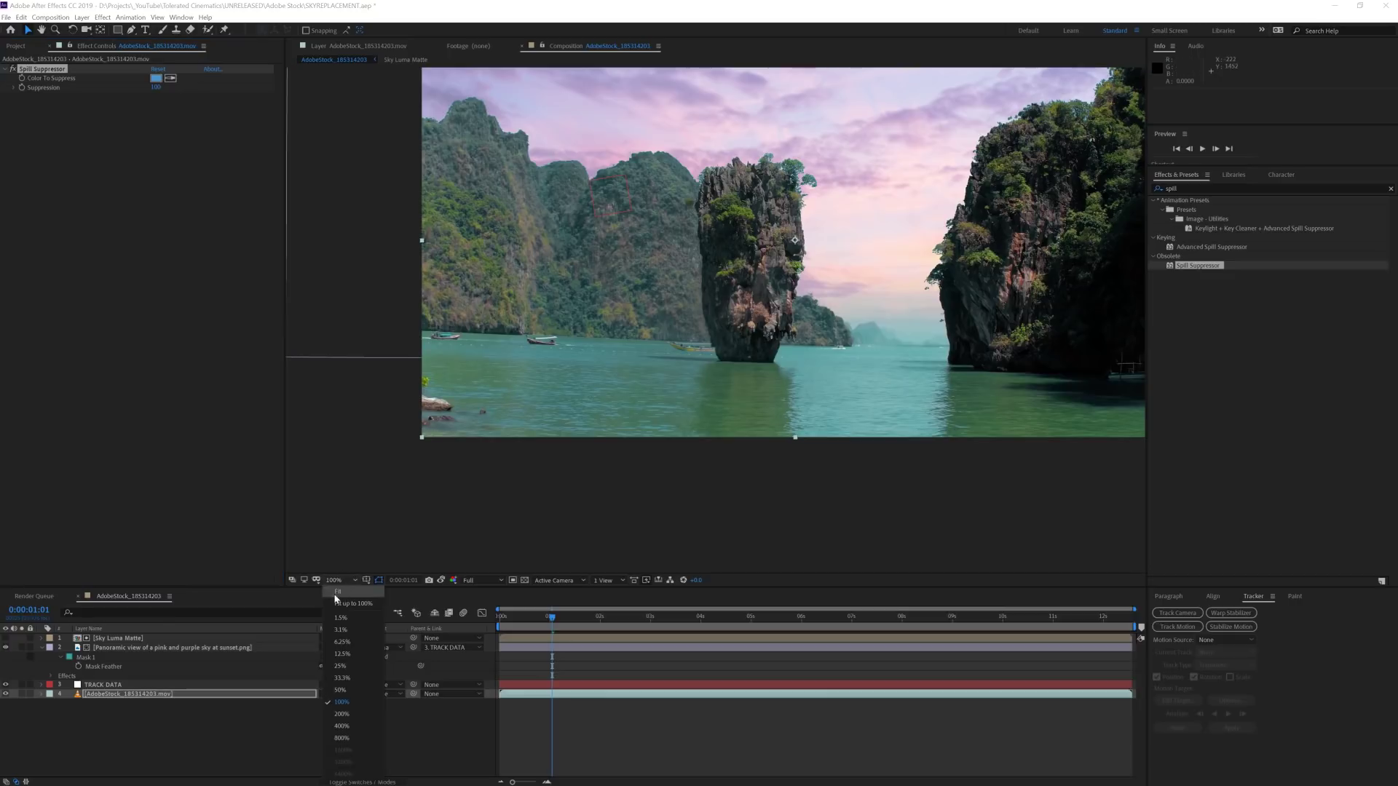
click(334, 594)
click(125, 649)
click(186, 248)
click(167, 276)
drag(91, 351, 86, 342)
Fine-tune the sky image's remaining curves for gentle contrast and raise its Master Saturation in Hue/Saturation
click(186, 248)
click(168, 267)
drag(134, 169, 171, 168)
click(177, 270)
click(185, 247)
click(169, 286)
key(space)
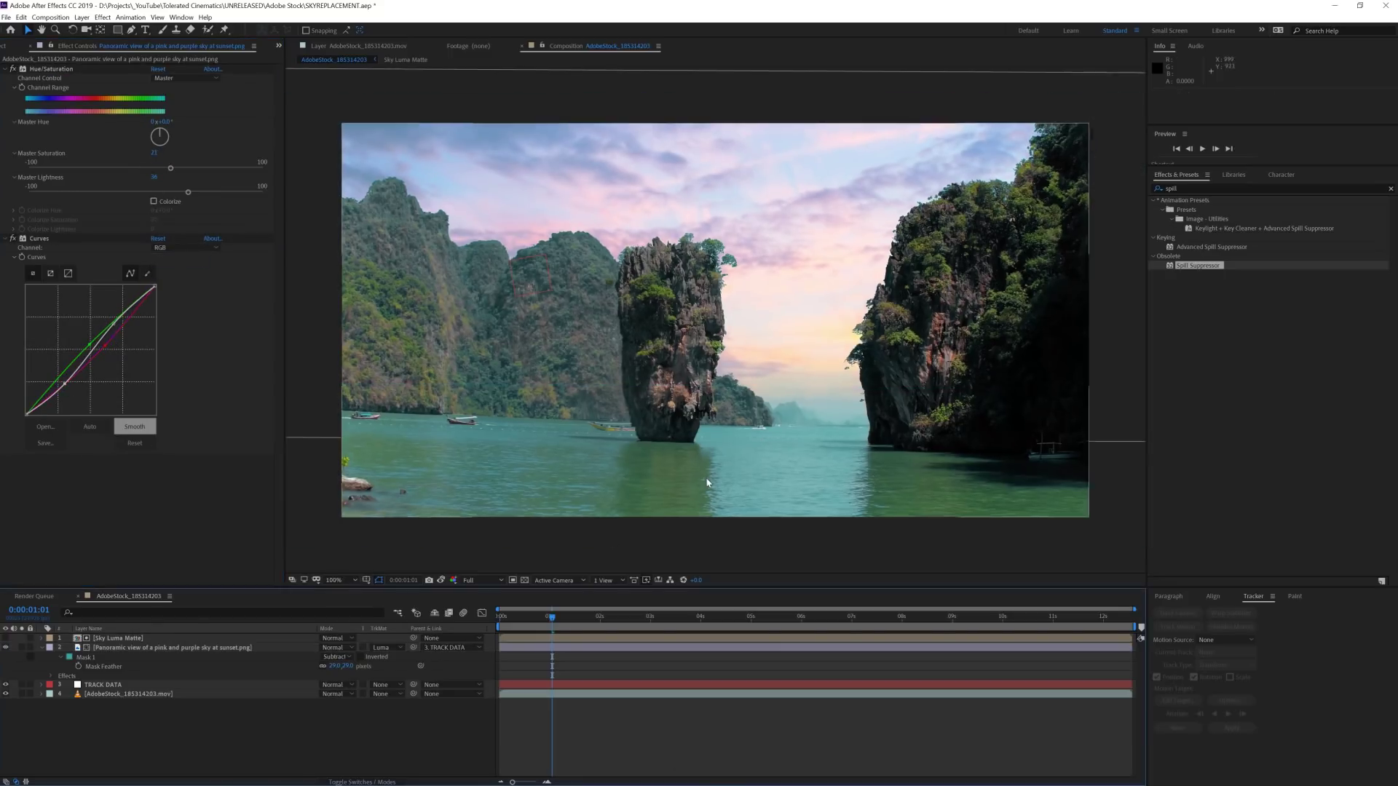
Pre-compose the Sky Luma Matte, sky image and TRACK DATA layers together as "Sky Replacement"
click(151, 638)
shift+click(149, 647)
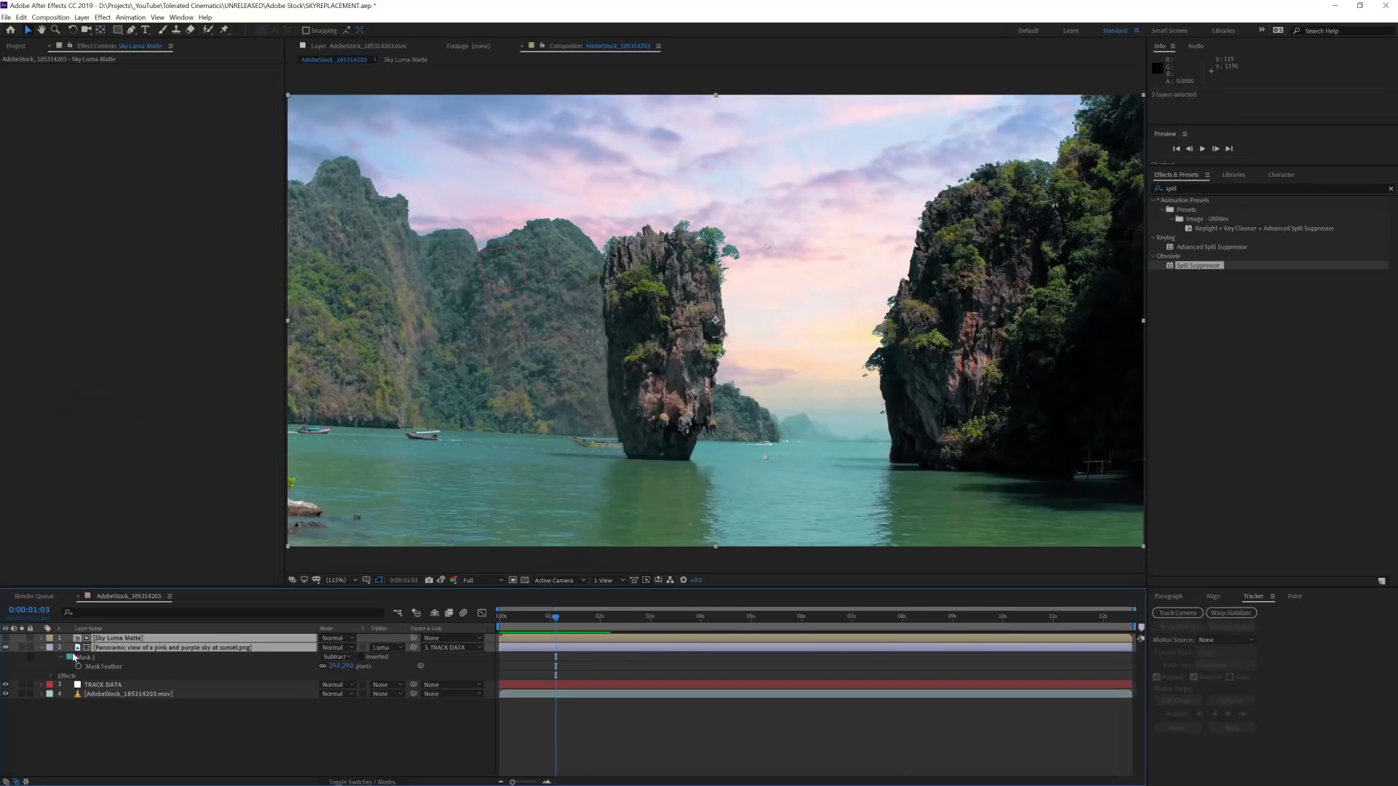
click(112, 685)
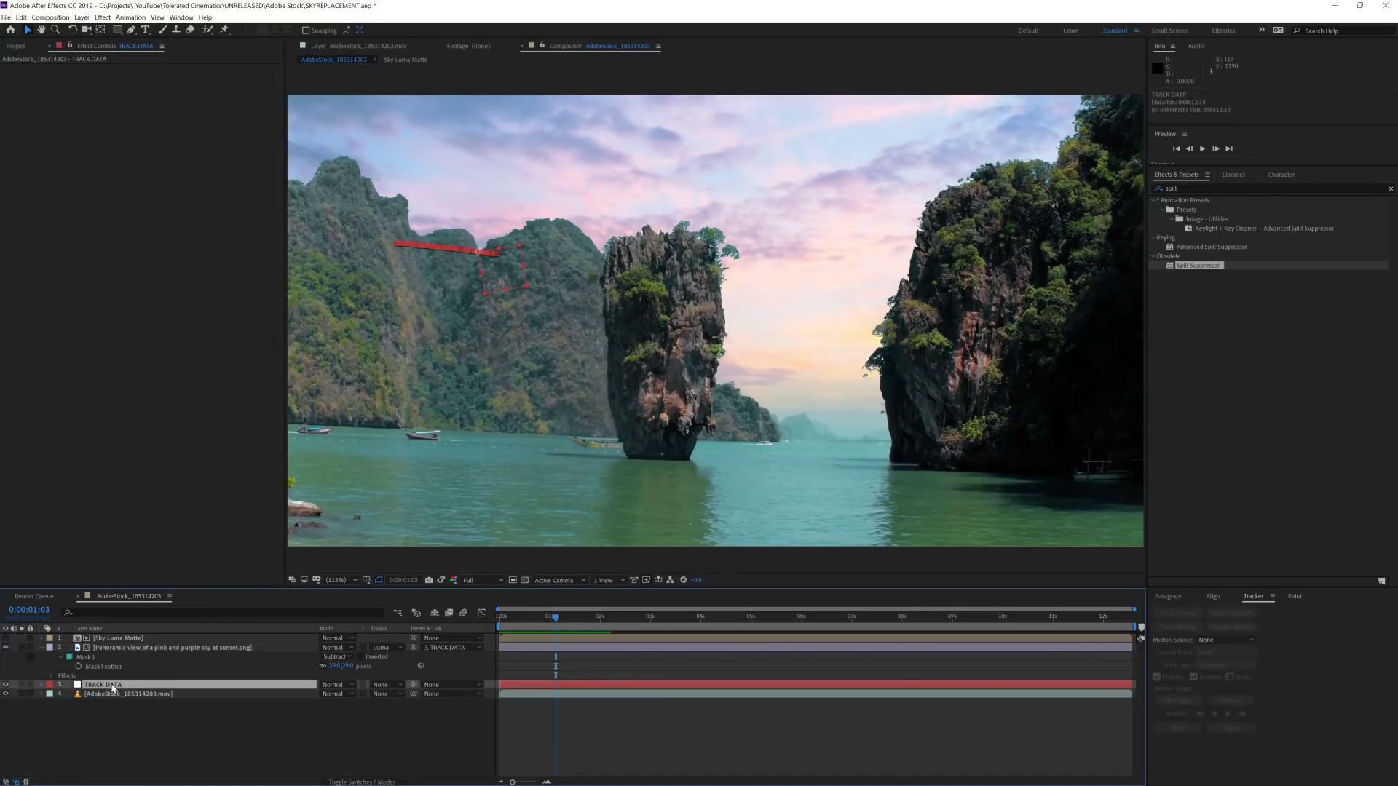
shift+click(115, 639)
click(82, 16)
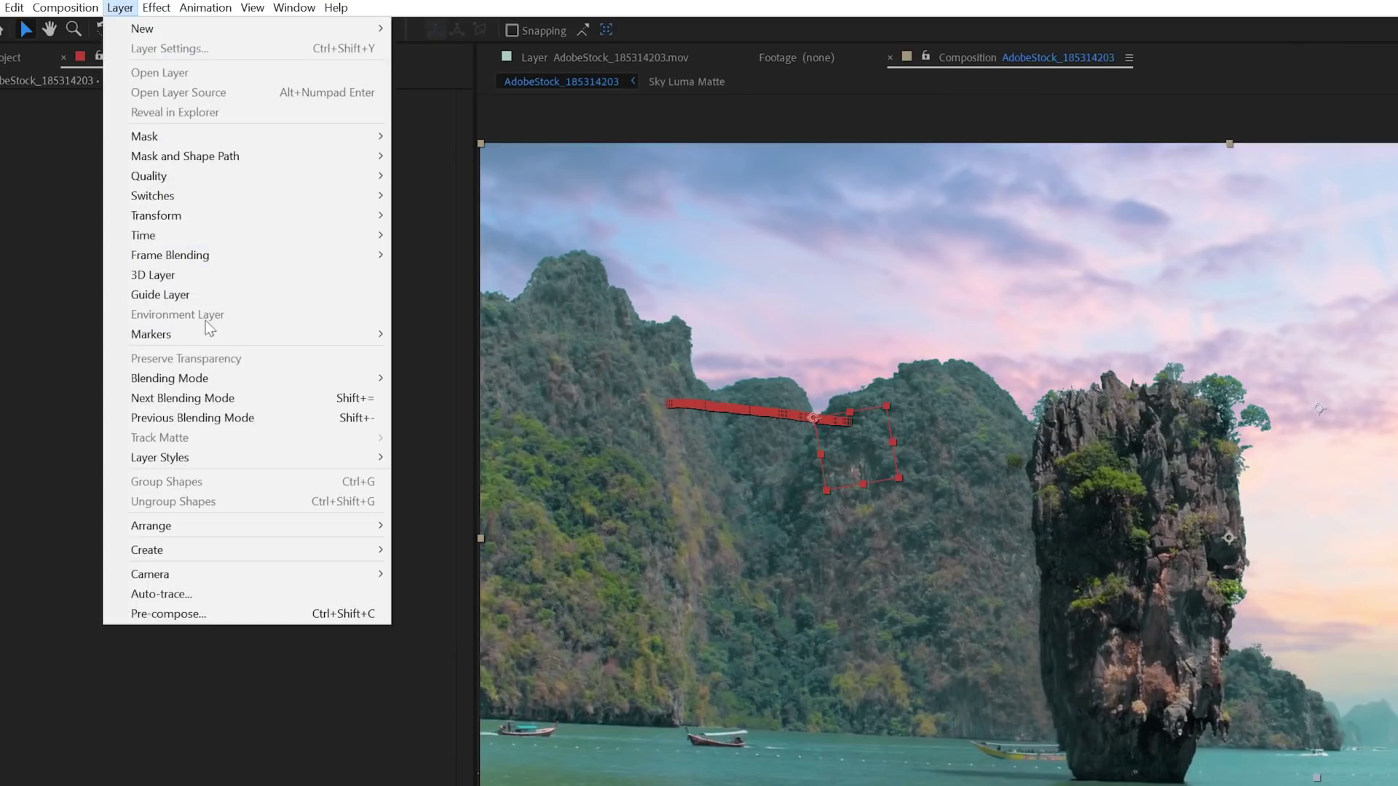
click(119, 373)
text(Sky Replacement)
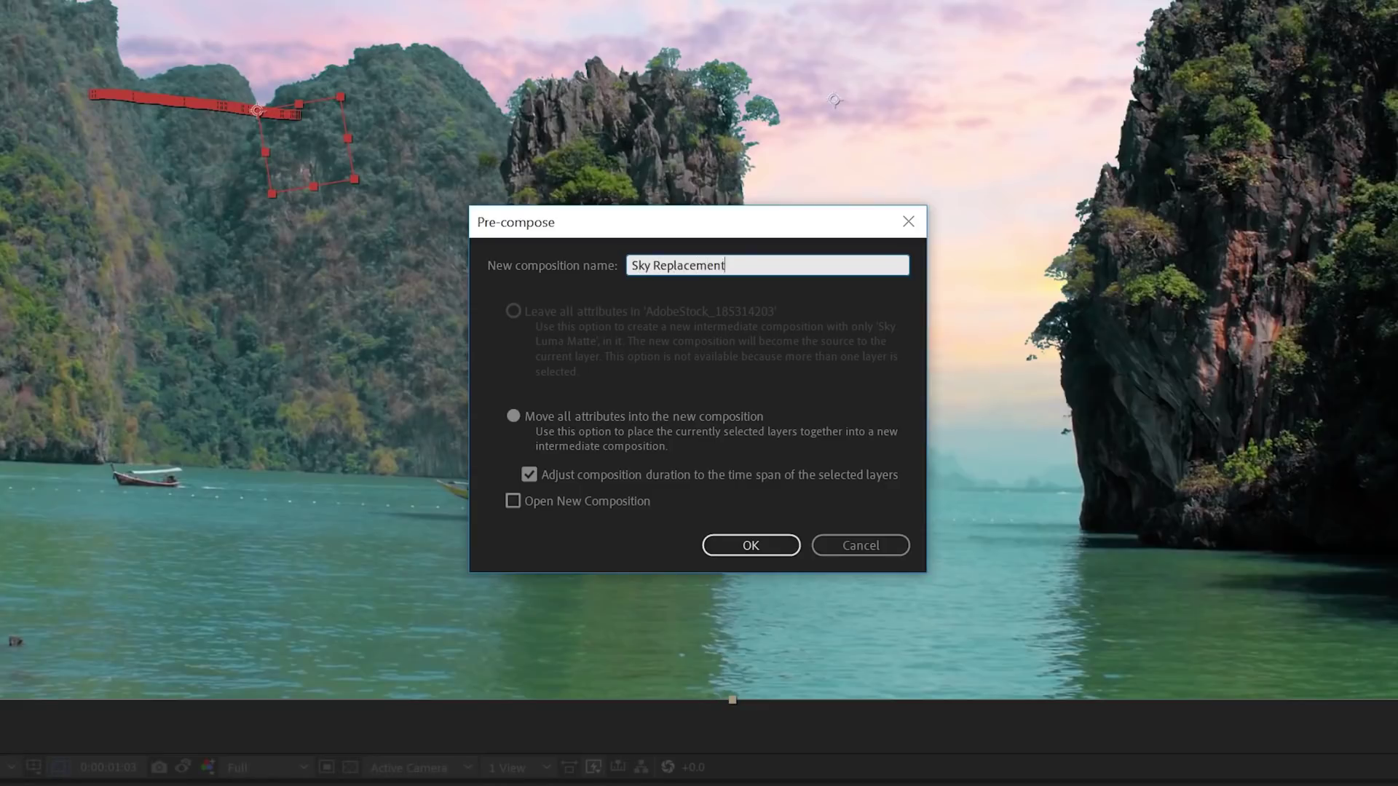
key(Return)
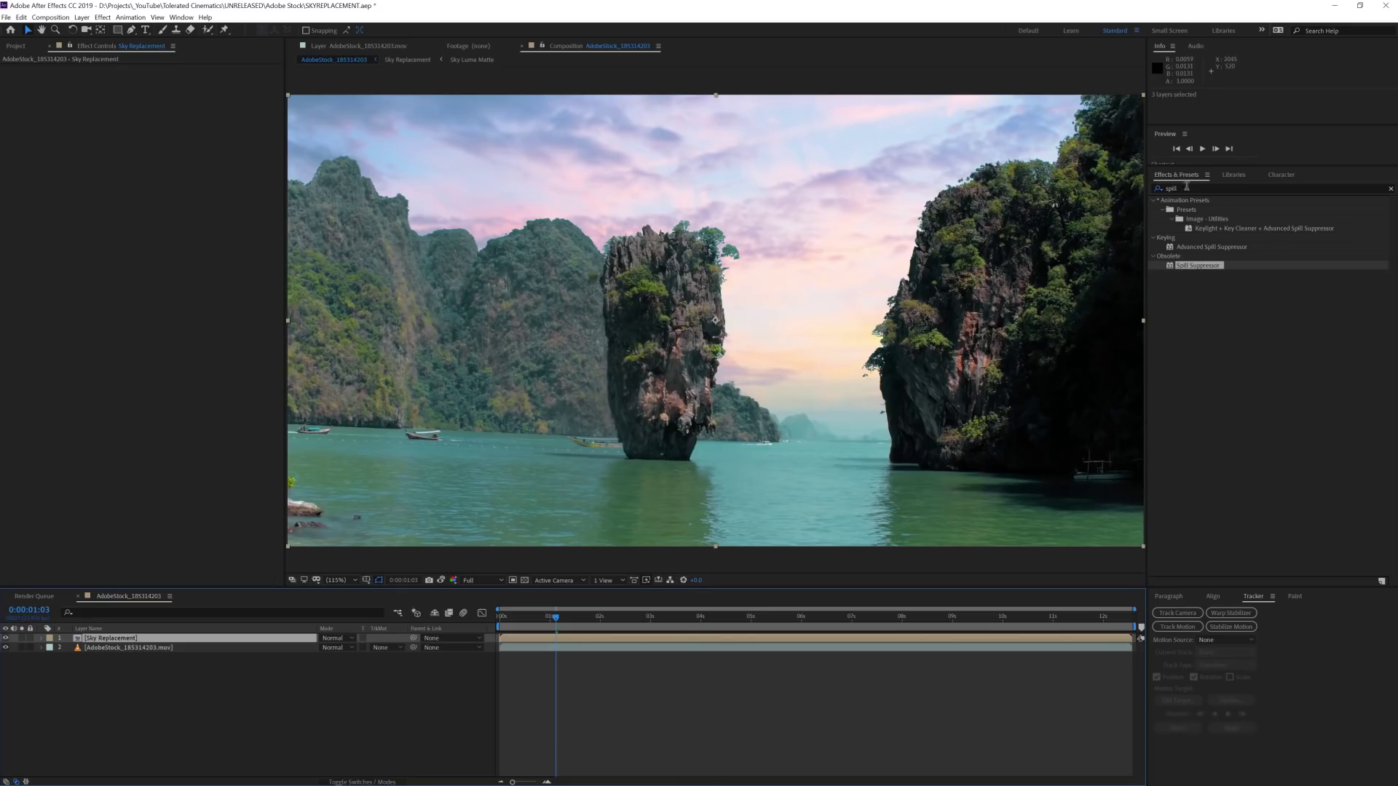
Apply Simple Choker to the Sky Replacement layer and set Choke Matte to -1 to tighten the tree edges
double_click(1187, 187)
text(choke)
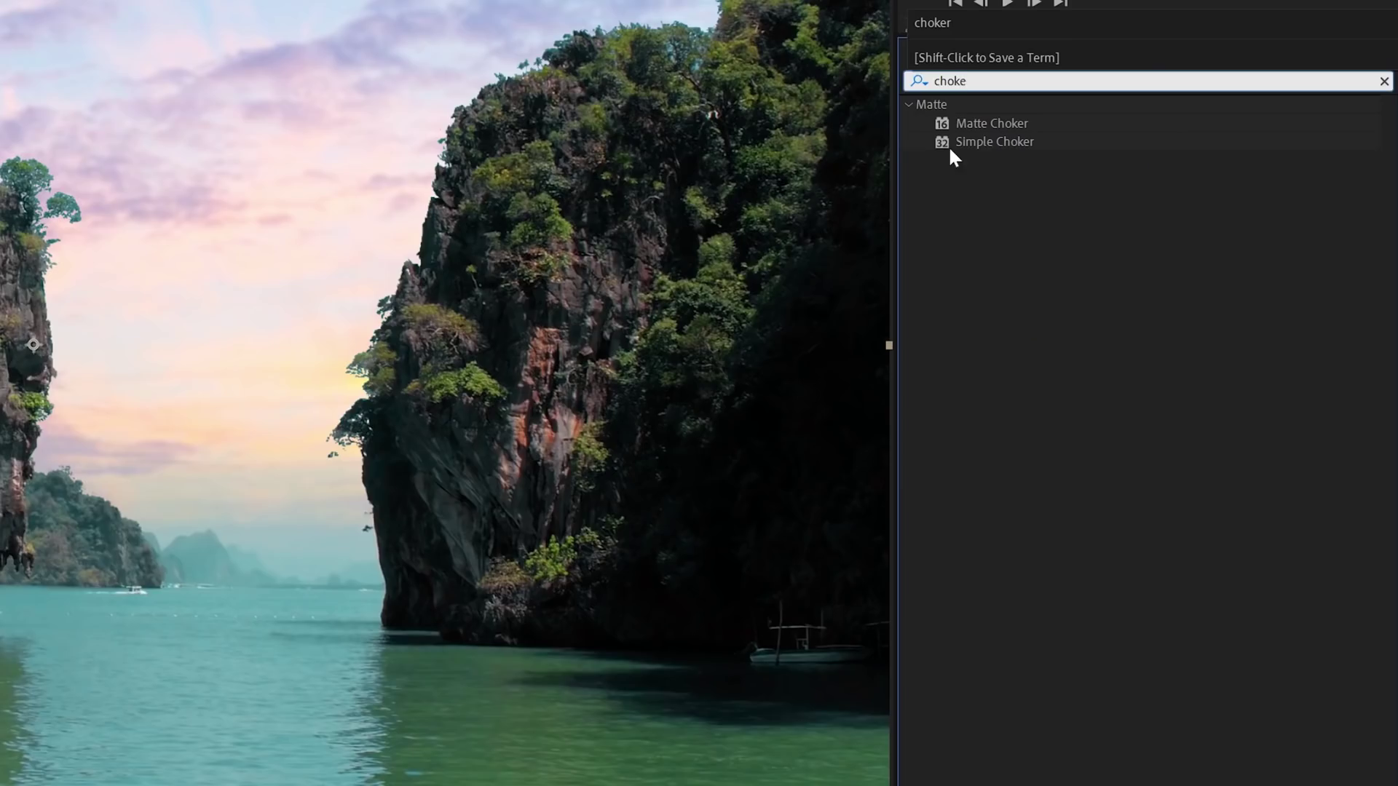
drag(952, 145, 675, 639)
scroll(717, 232, up, 3)
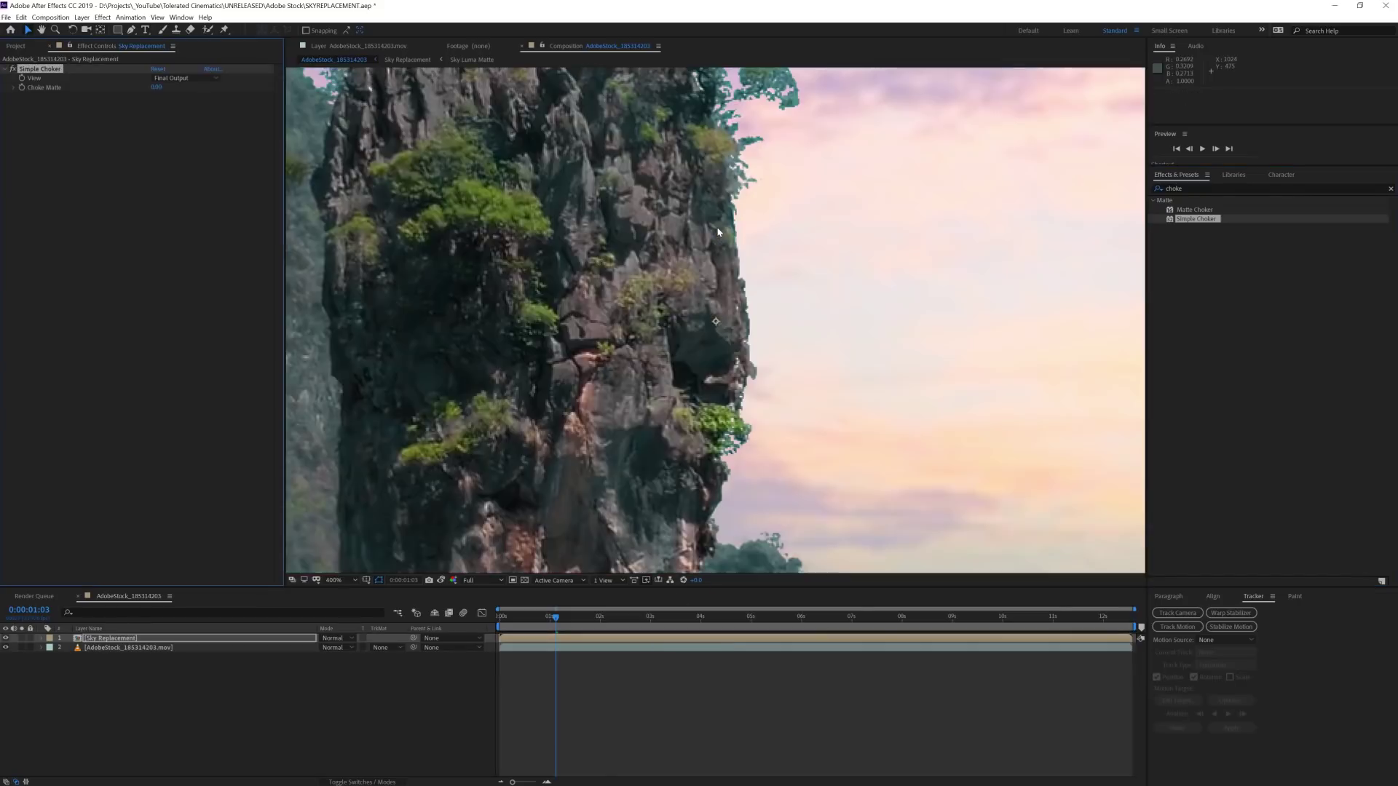
drag(729, 176, 715, 453)
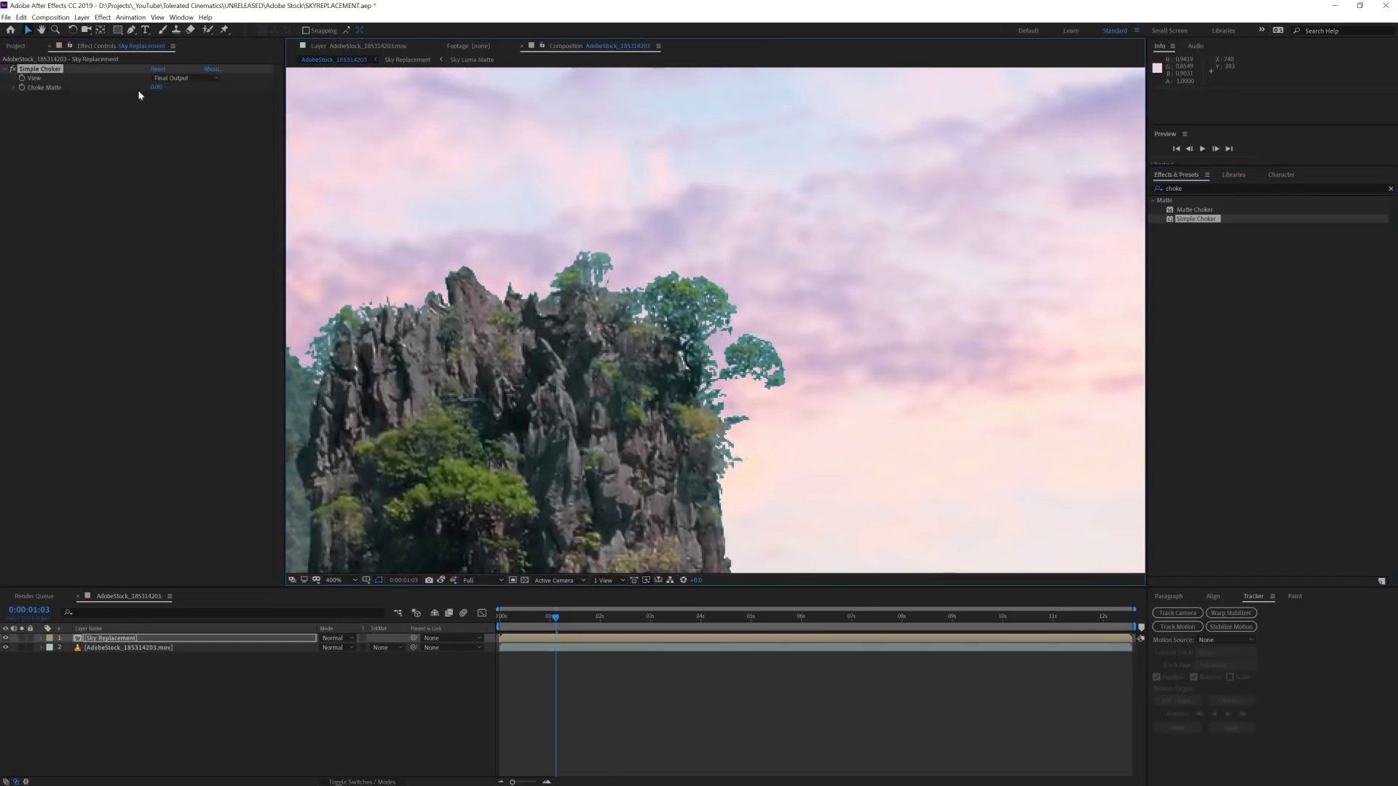
drag(155, 87, 154, 90)
text(-1)
key(Return)
key(shift+slash)
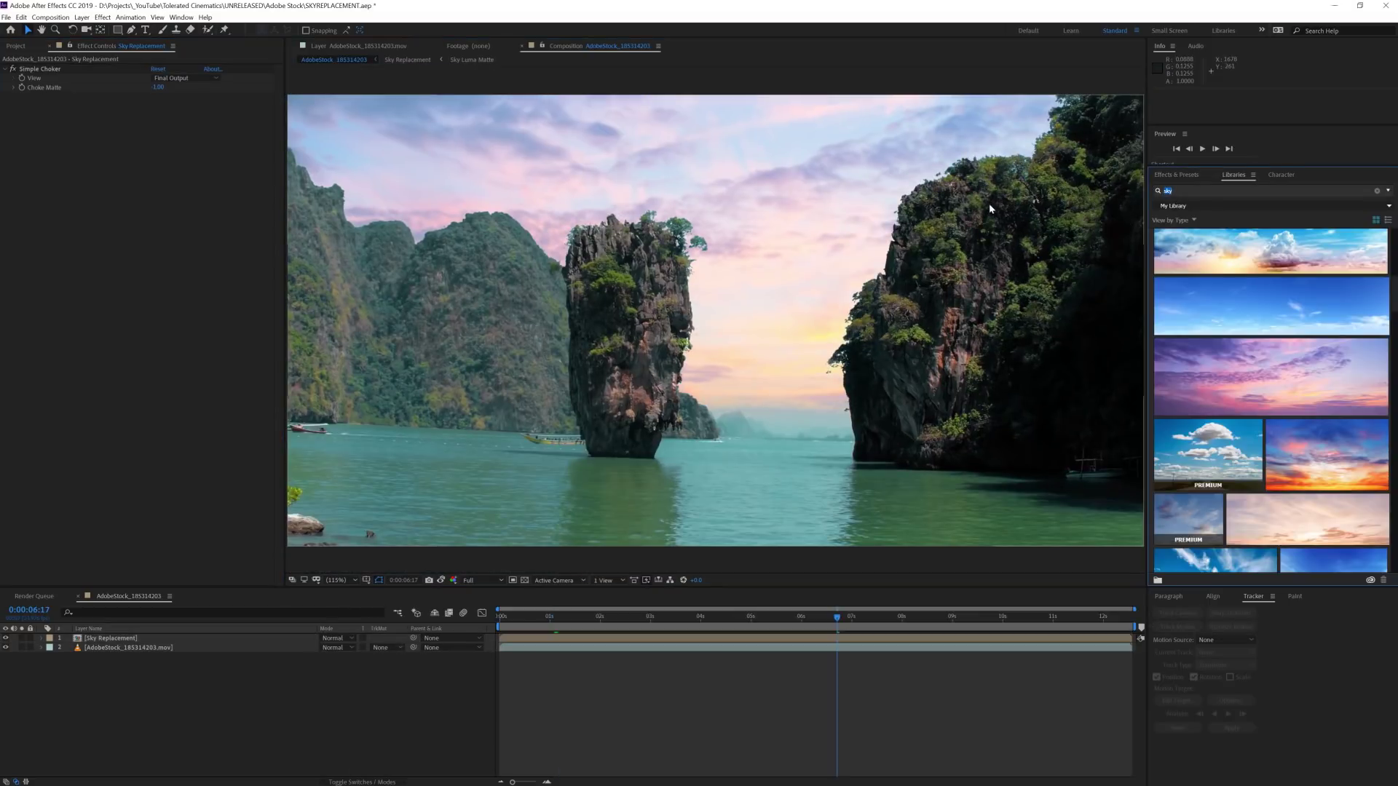
Search the stock library for "planet" and place the lava-covered planet image as the top layer of the composition
scroll(1234, 393, down, 15)
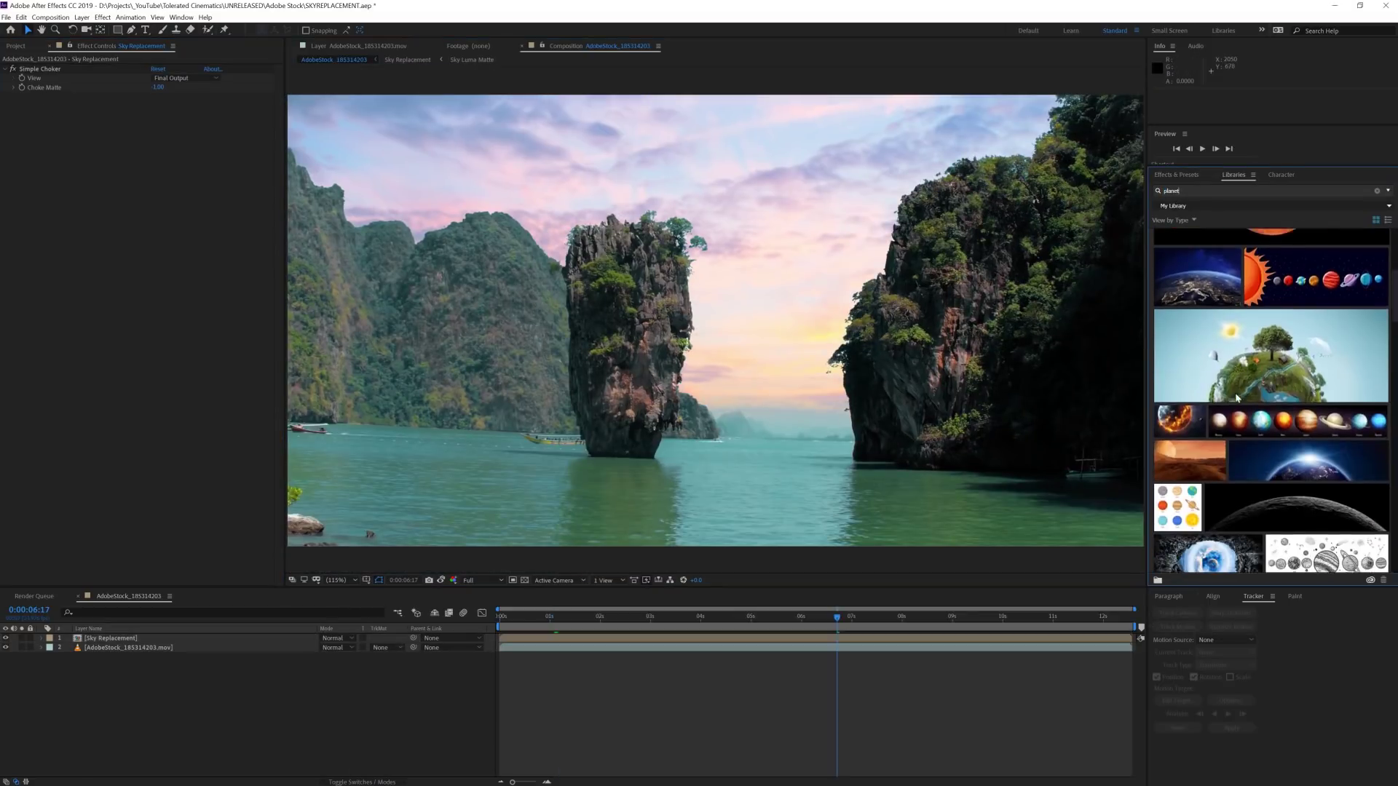
scroll(1238, 397, down, 3)
drag(1330, 305, 829, 368)
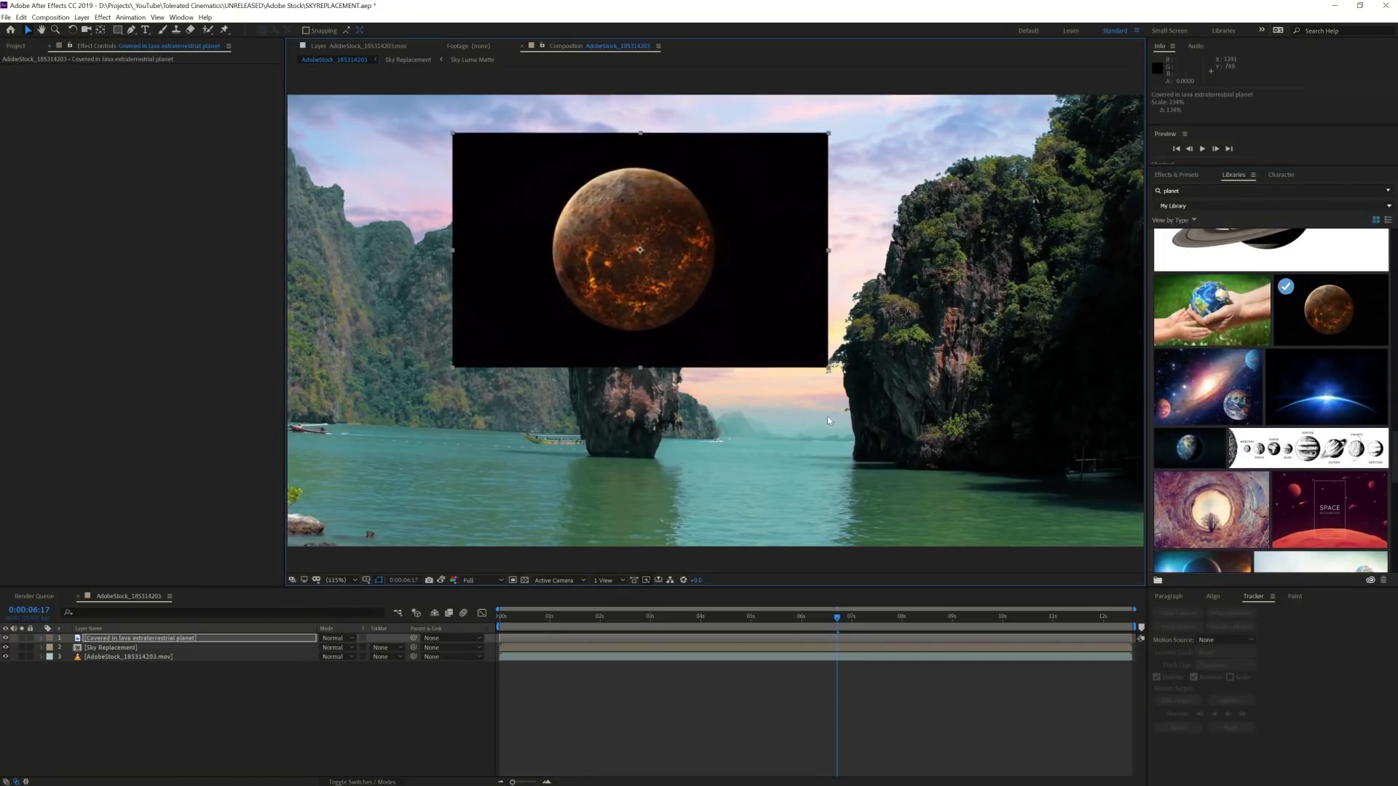
Isolate the planet from its black background with a circular ellipse mask and move it to overlap the edge of the right-hand cliff
drag(117, 29, 163, 53)
mouse_move(635, 249)
mouse_down()
mouse_move(662, 296)
mouse_move(714, 328)
mouse_up()
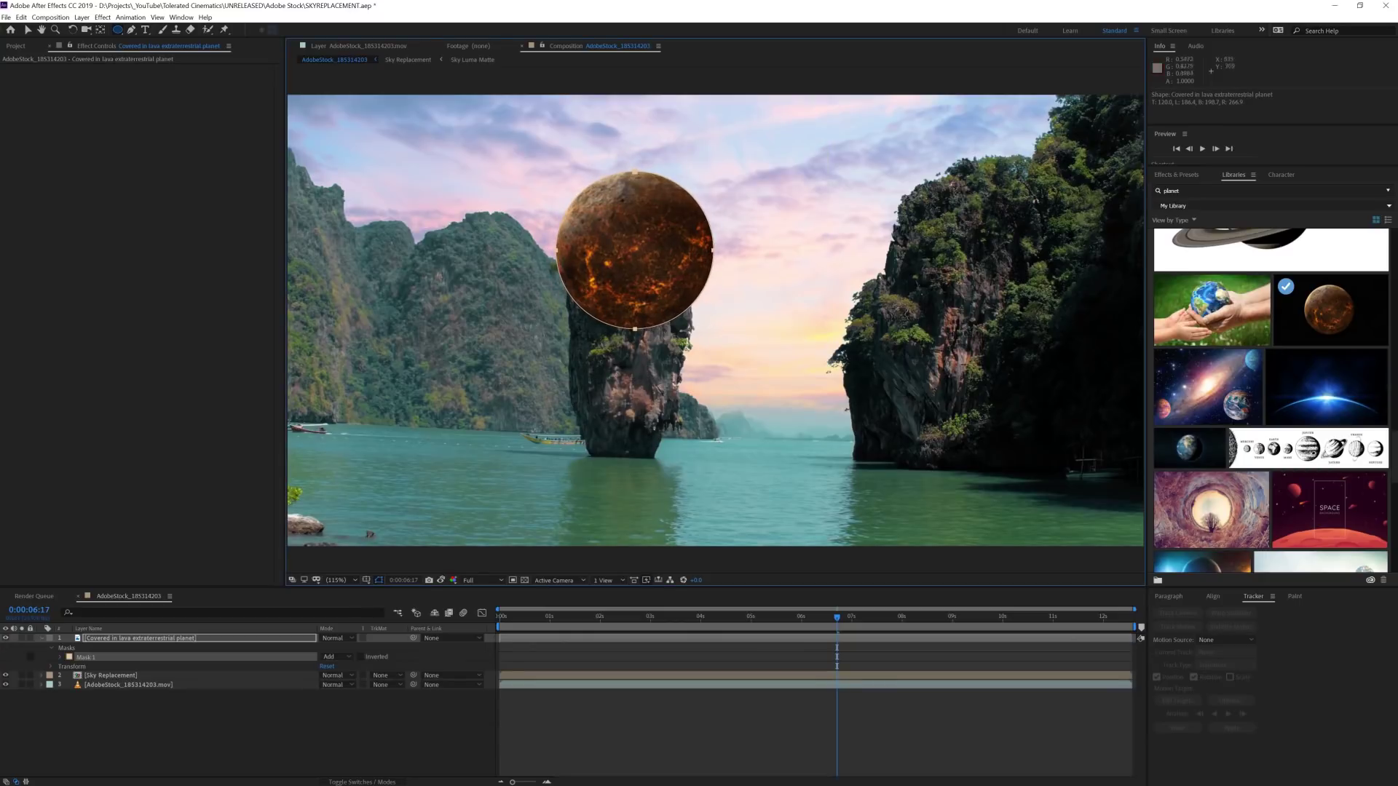
click(159, 640)
key(v)
drag(678, 286, 889, 280)
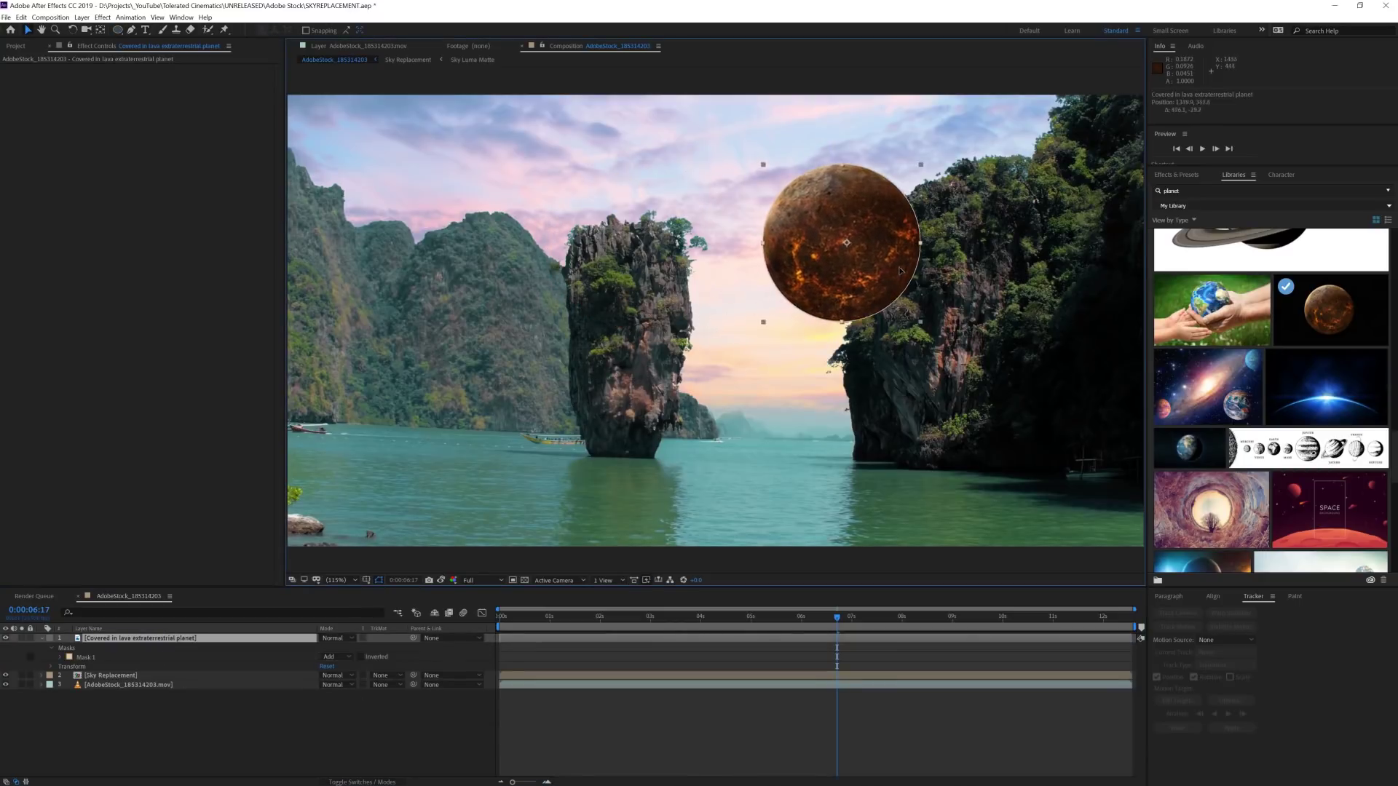
Copy the Sky Luma Matte and tracking null layers from the Sky Replacement composition into the main footage composition
double_click(115, 675)
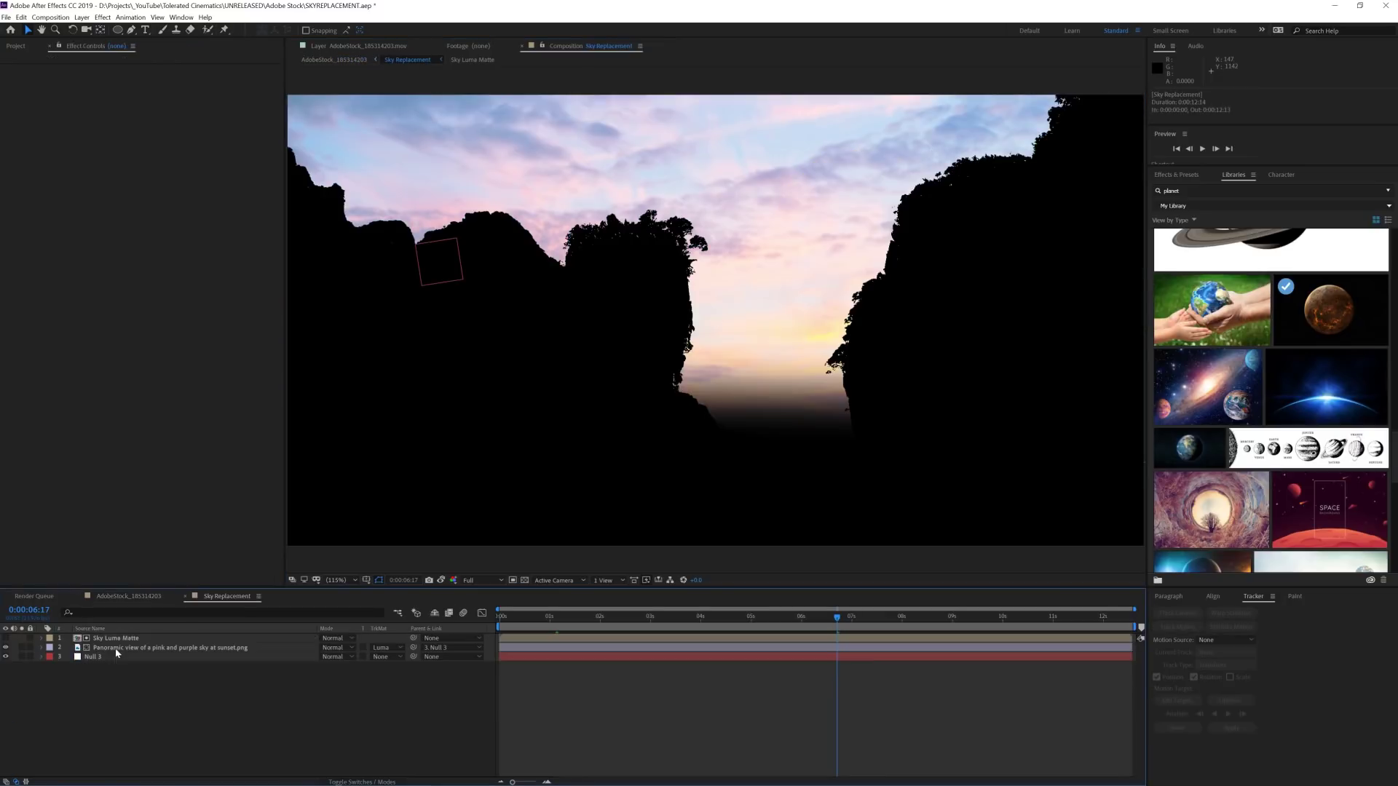
click(123, 638)
ctrl+click(97, 658)
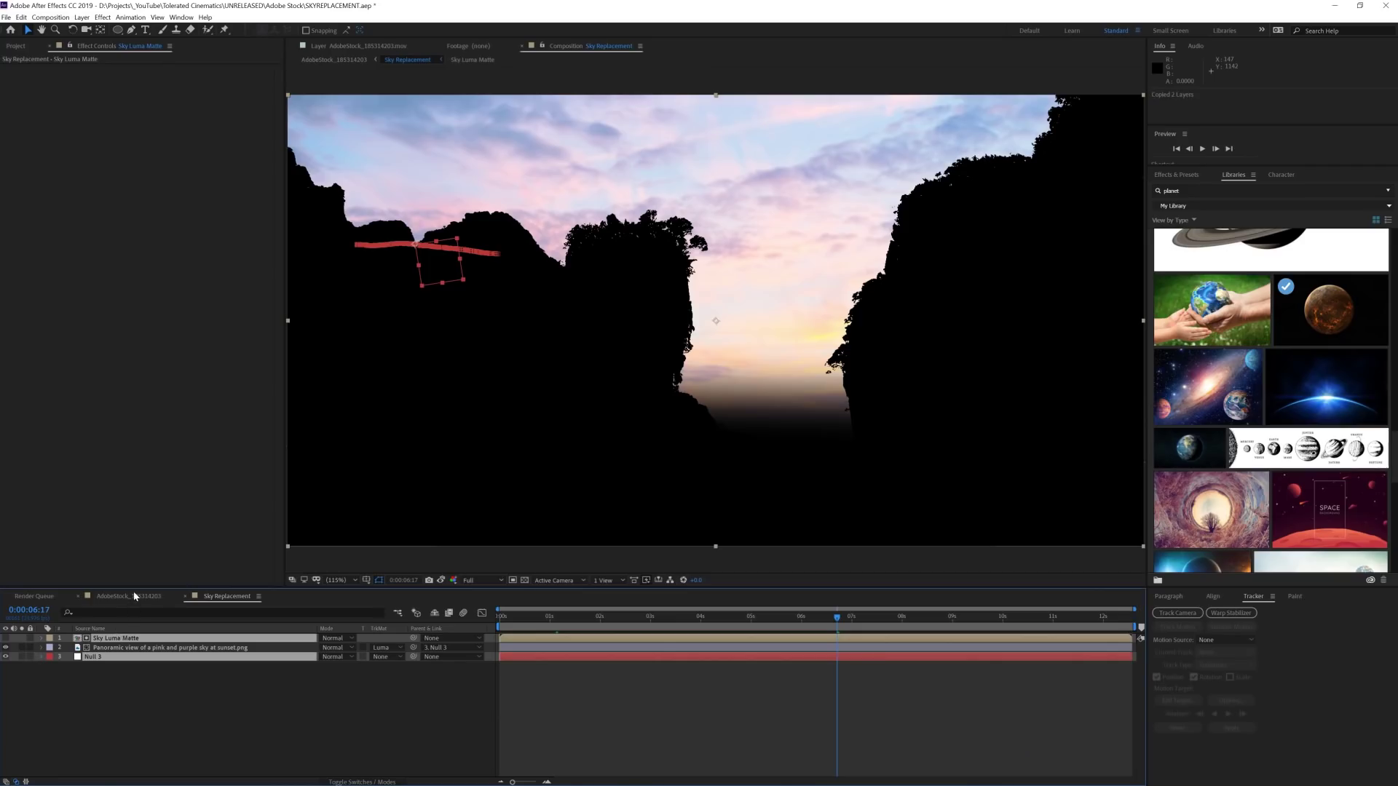
click(133, 595)
key(ctrl+v)
Arrange the planet layer directly beneath Sky Luma Matte and set its track matte to Luma Matte
drag(109, 675, 111, 645)
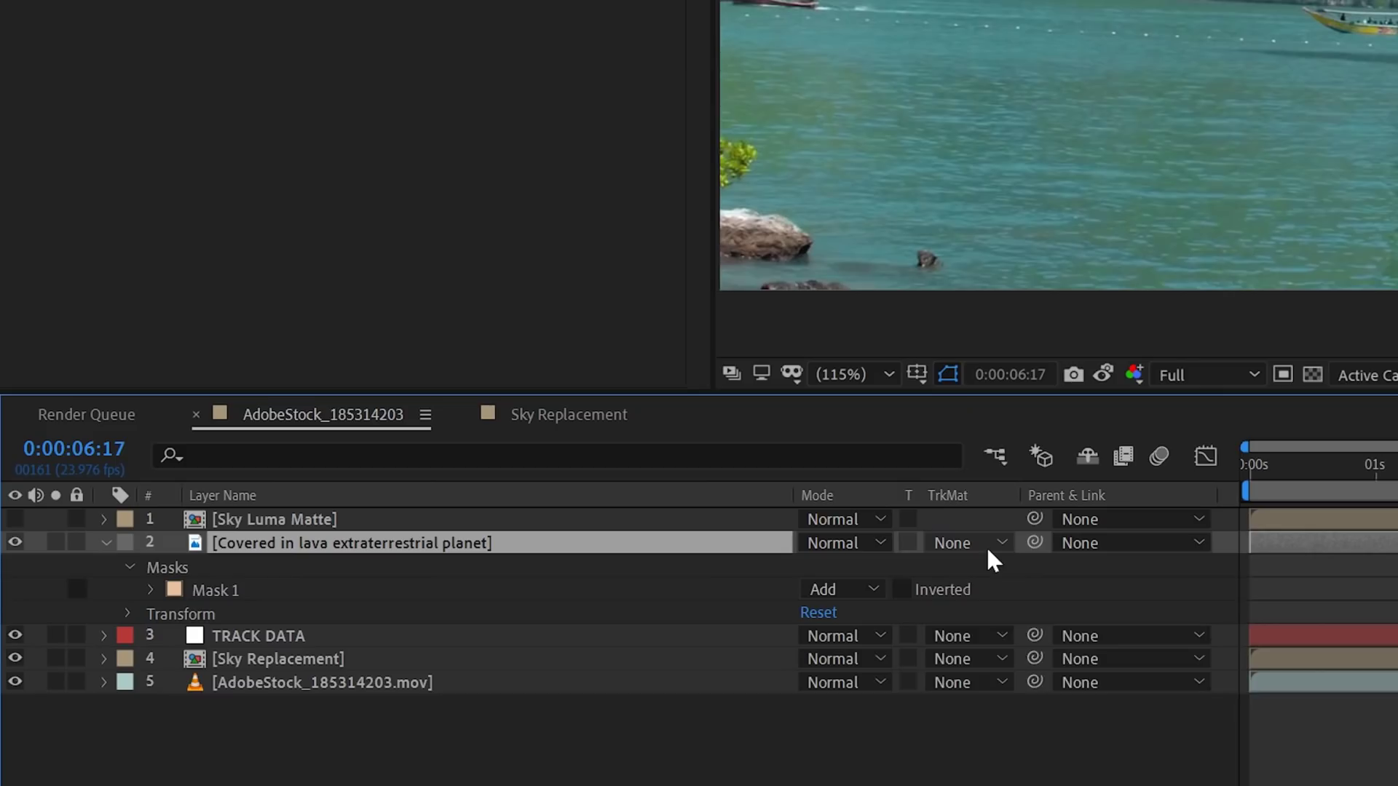
click(394, 648)
click(403, 692)
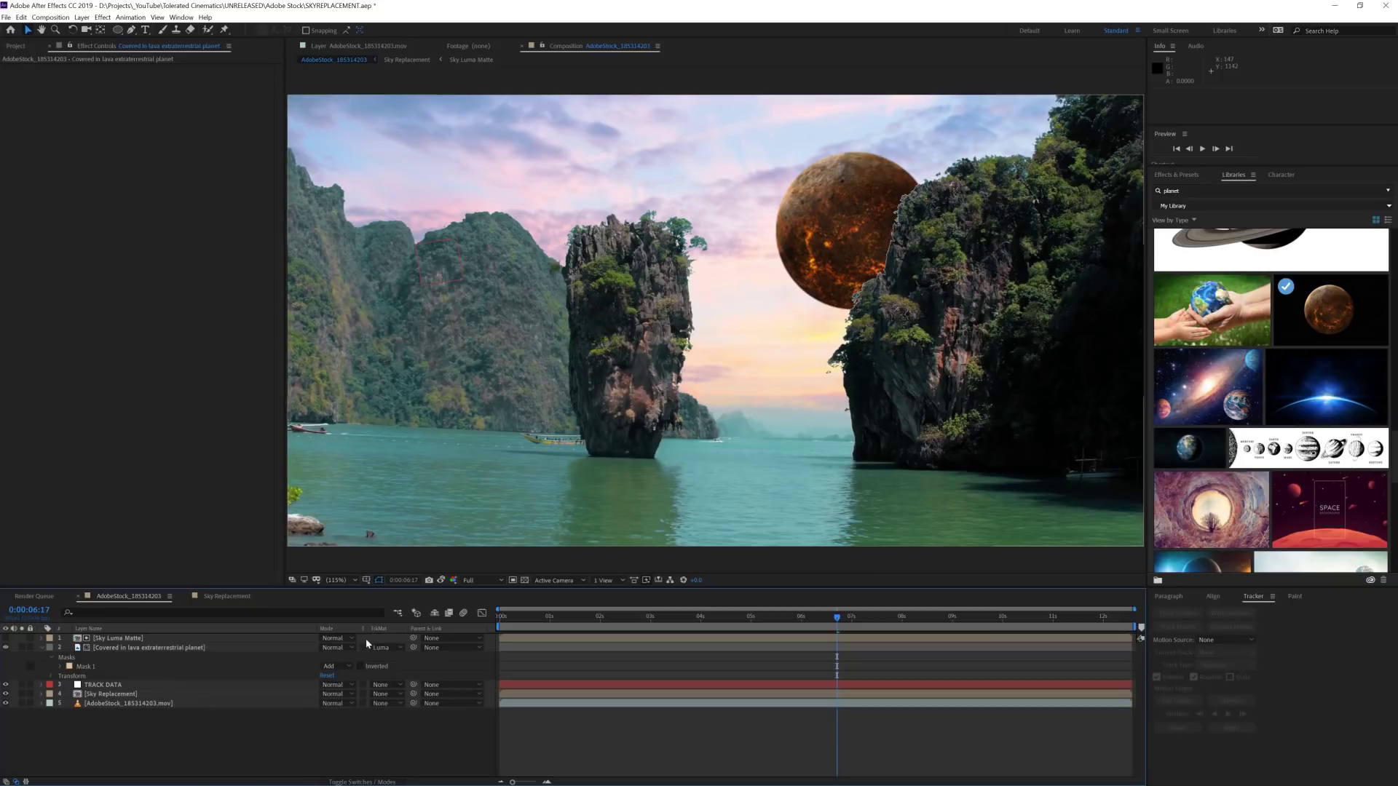
Parent the planet layer to TRACK DATA and add a second ellipse mask over the right-hand cliff, set to Subtract
drag(414, 648, 146, 686)
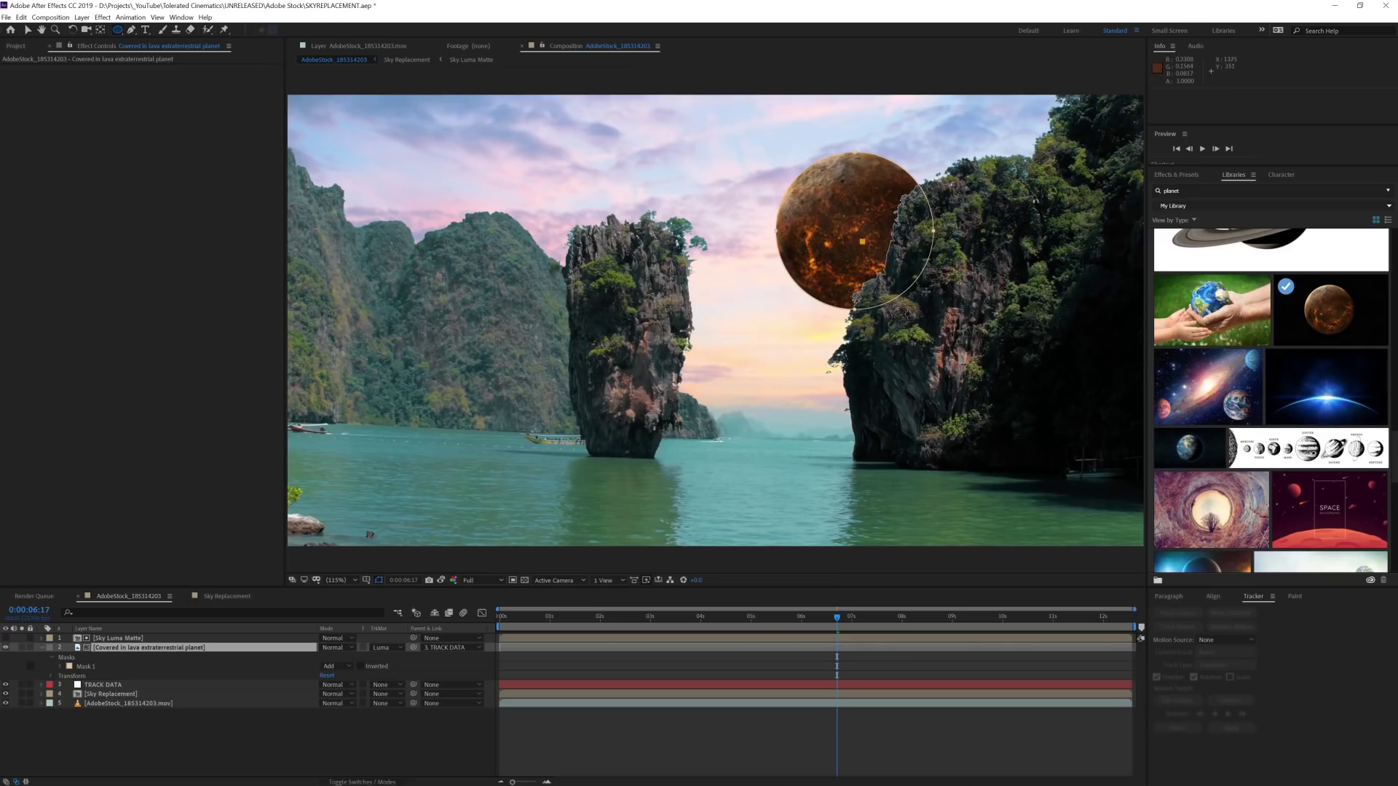
drag(723, 120, 1098, 450)
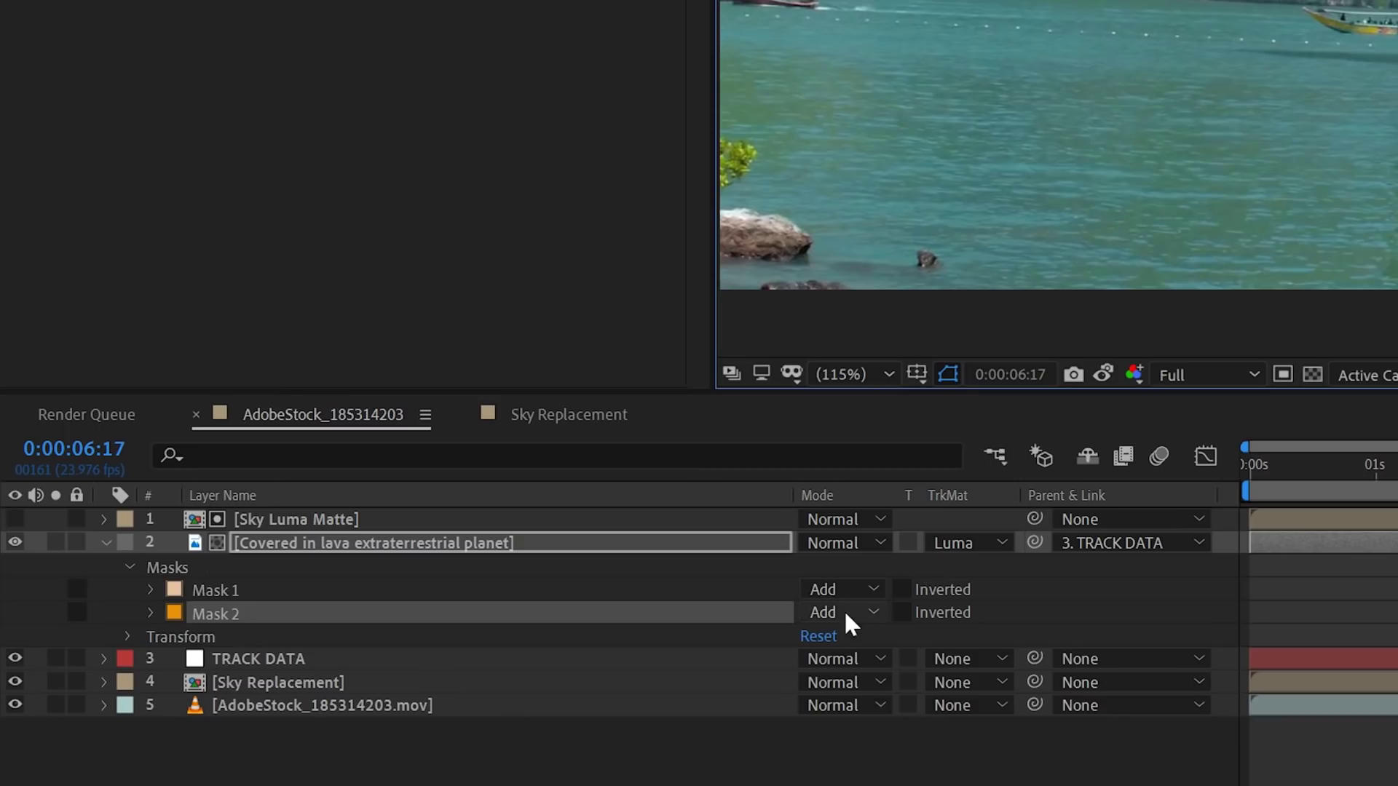
click(339, 679)
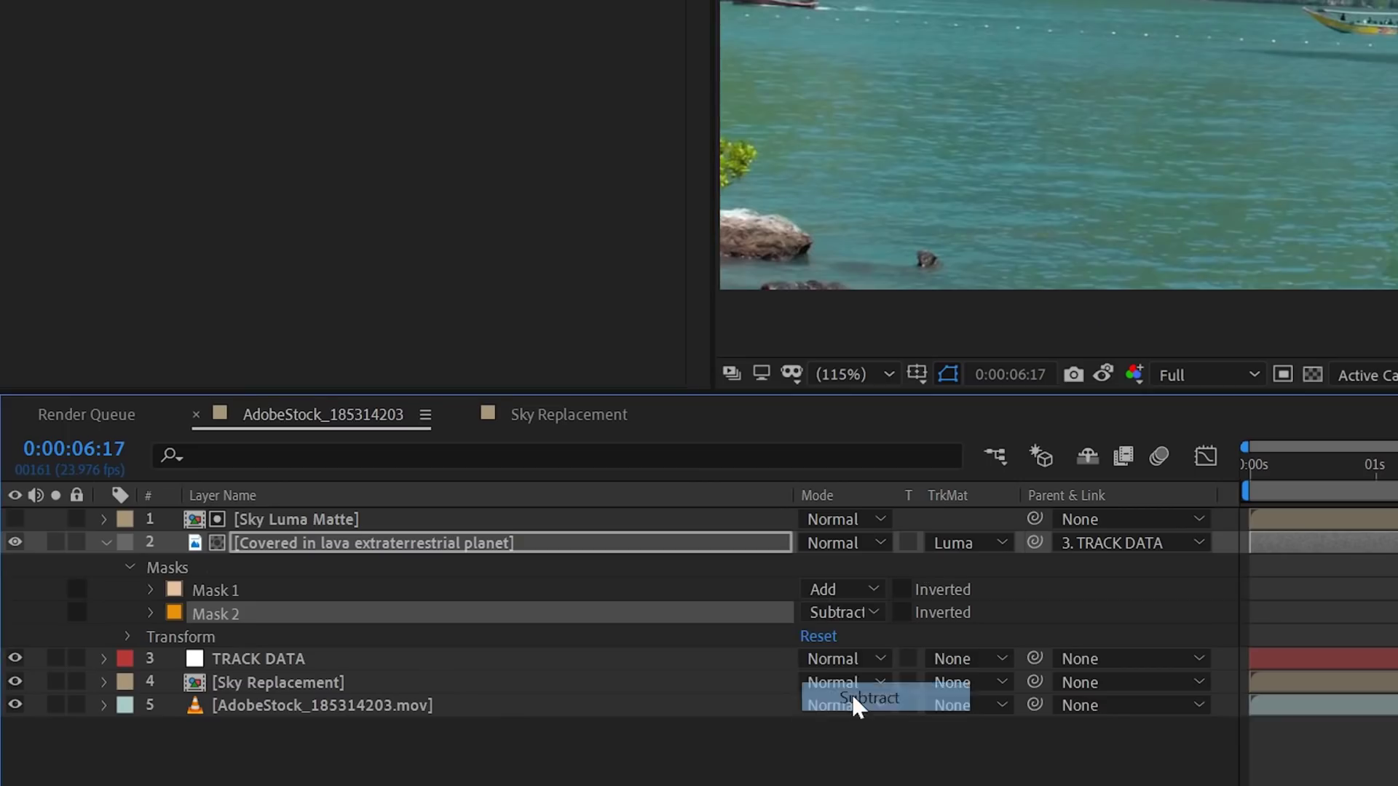
click(344, 711)
Feather the planet's subtract mask by 119 pixels and shift it slightly toward the planet to fade its lower edge
key(f)
drag(352, 684, 380, 680)
drag(977, 634, 1321, 439)
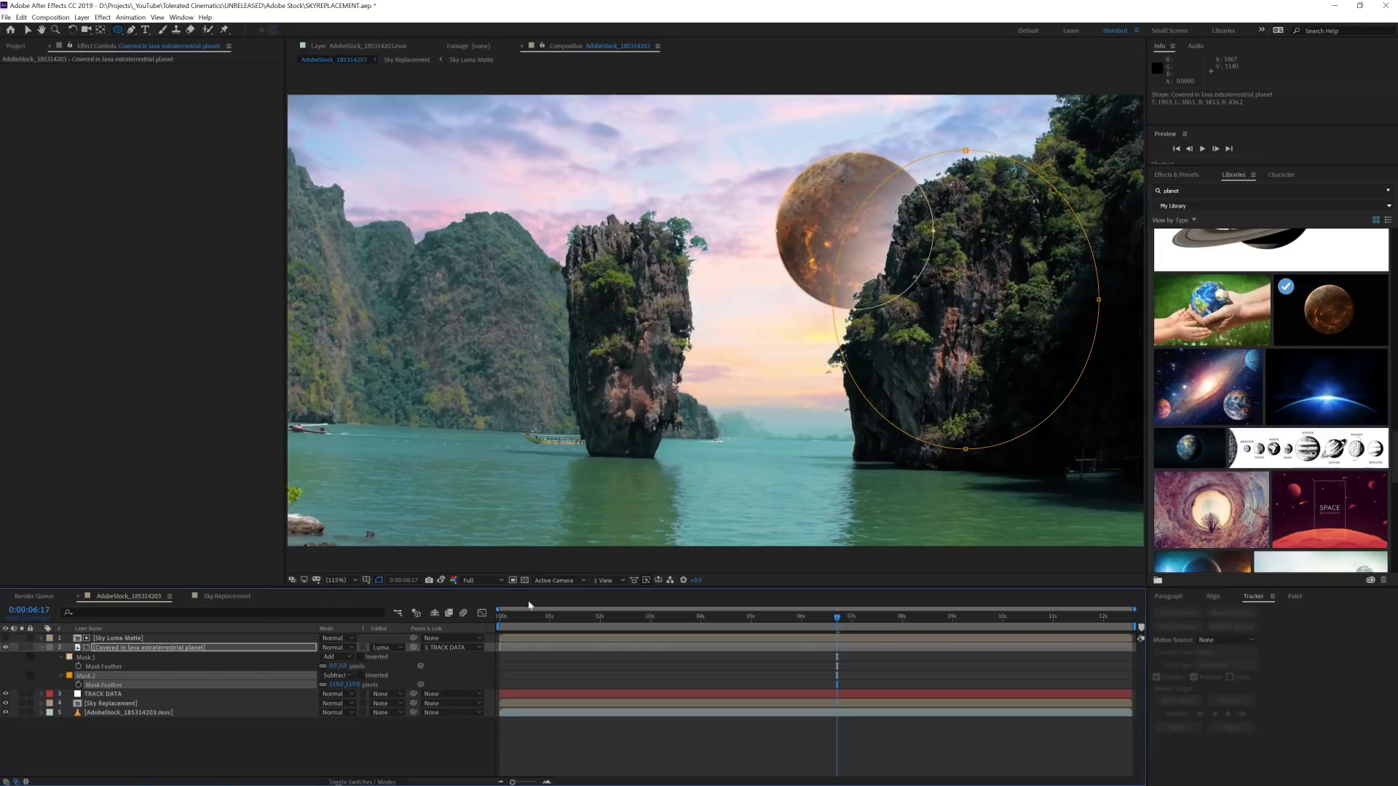
double_click(966, 151)
mouse_move(961, 183)
mouse_down()
mouse_move(954, 172)
mouse_move(945, 186)
mouse_up()
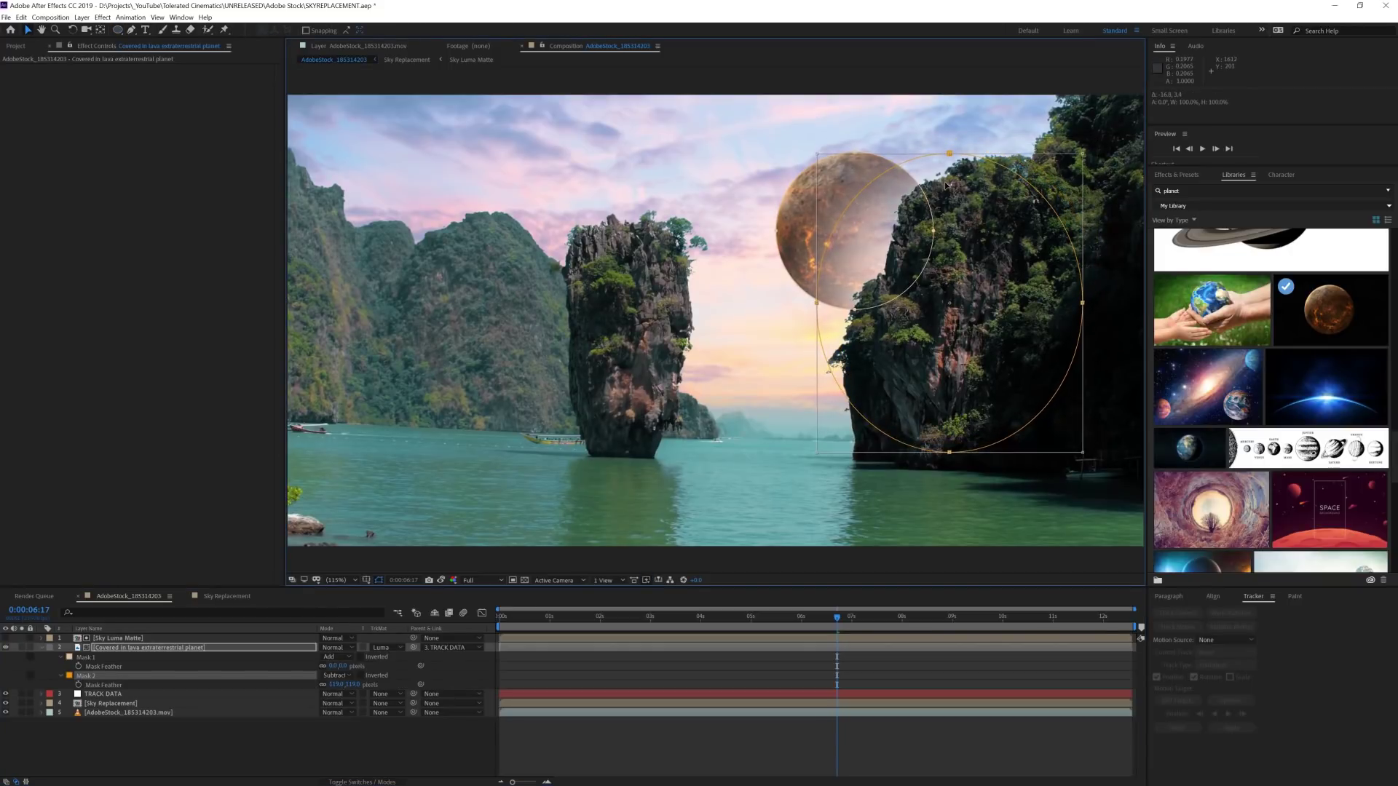
click(773, 732)
Apply Hue/Saturation to the planet layer and lower its Master Saturation to about -35
click(126, 649)
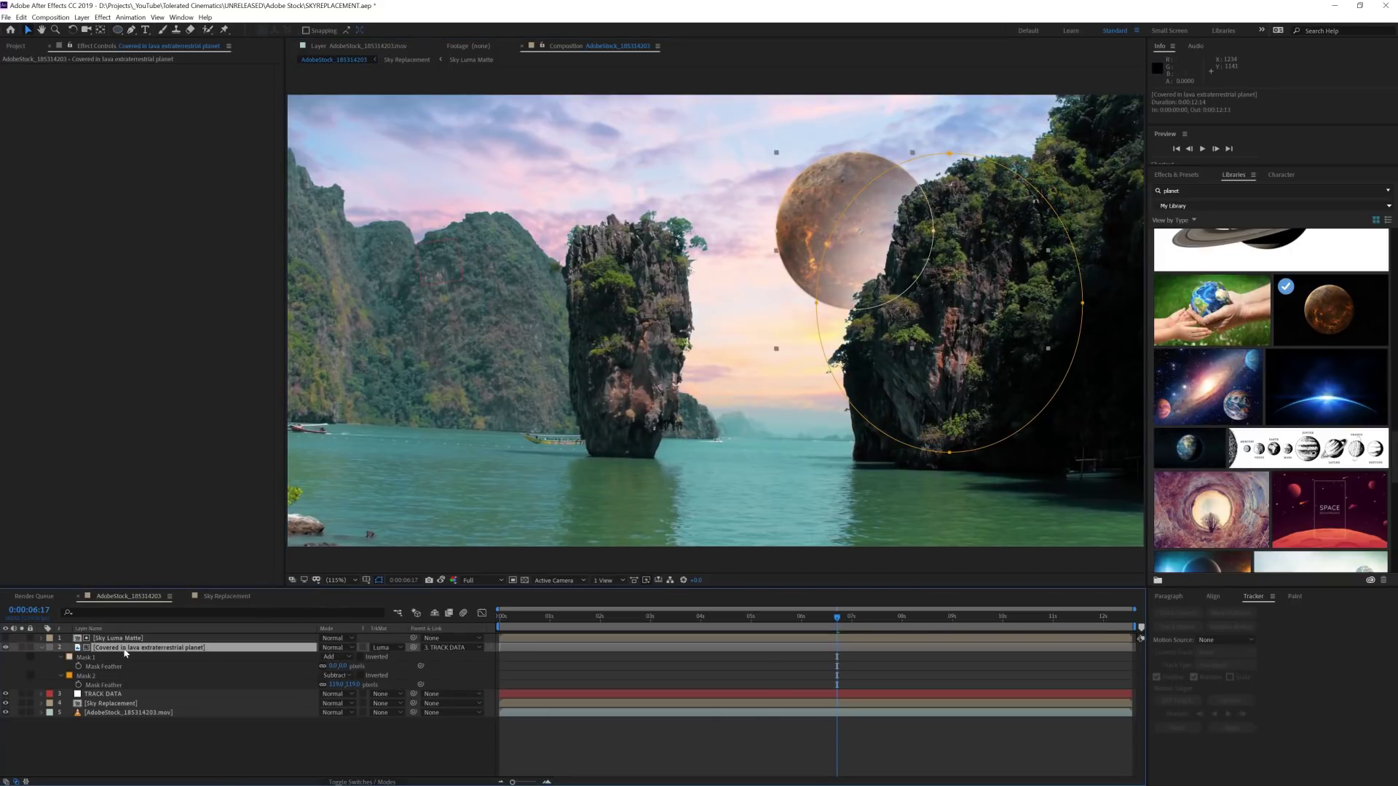
click(103, 17)
mouse_move(131, 135)
click(291, 383)
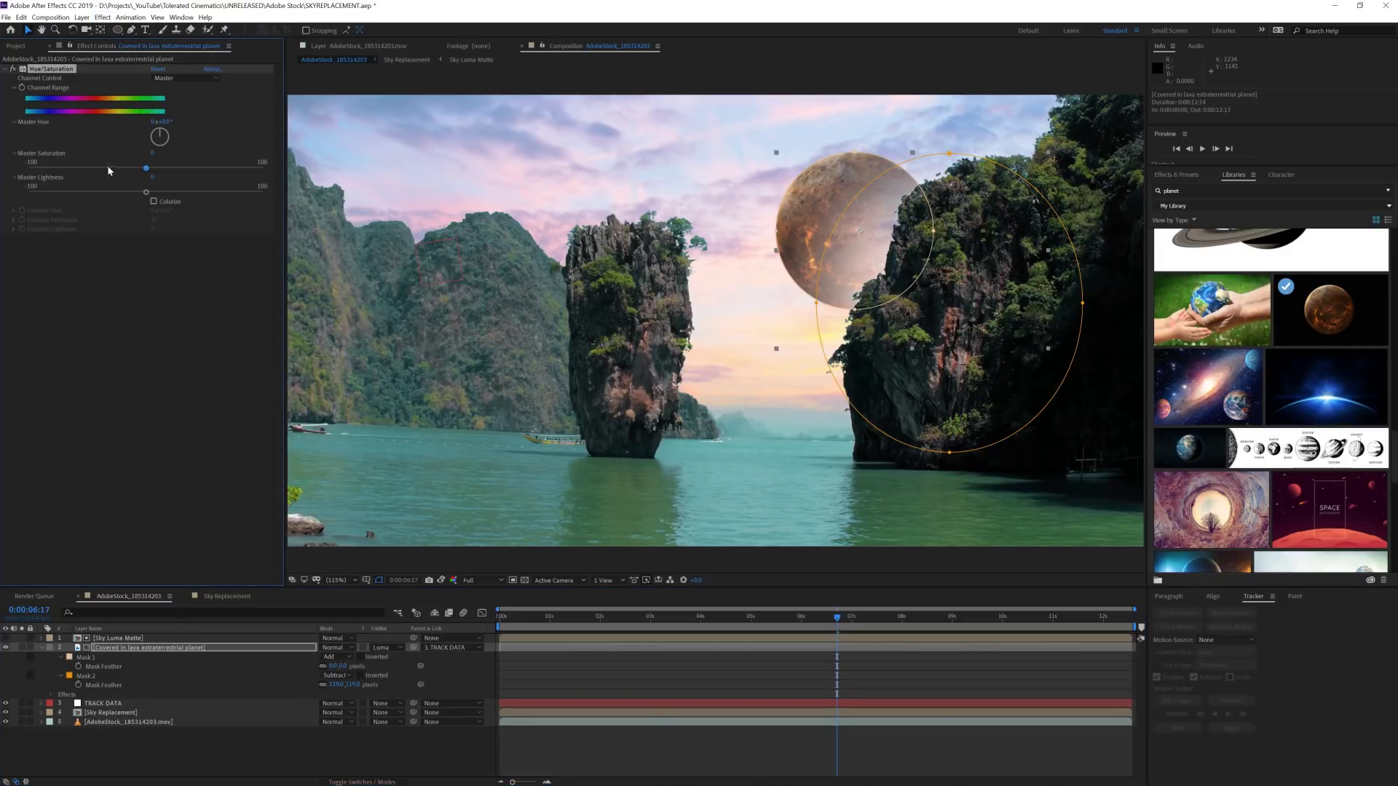
mouse_move(173, 198)
mouse_down()
mouse_move(197, 198)
mouse_move(167, 192)
mouse_up()
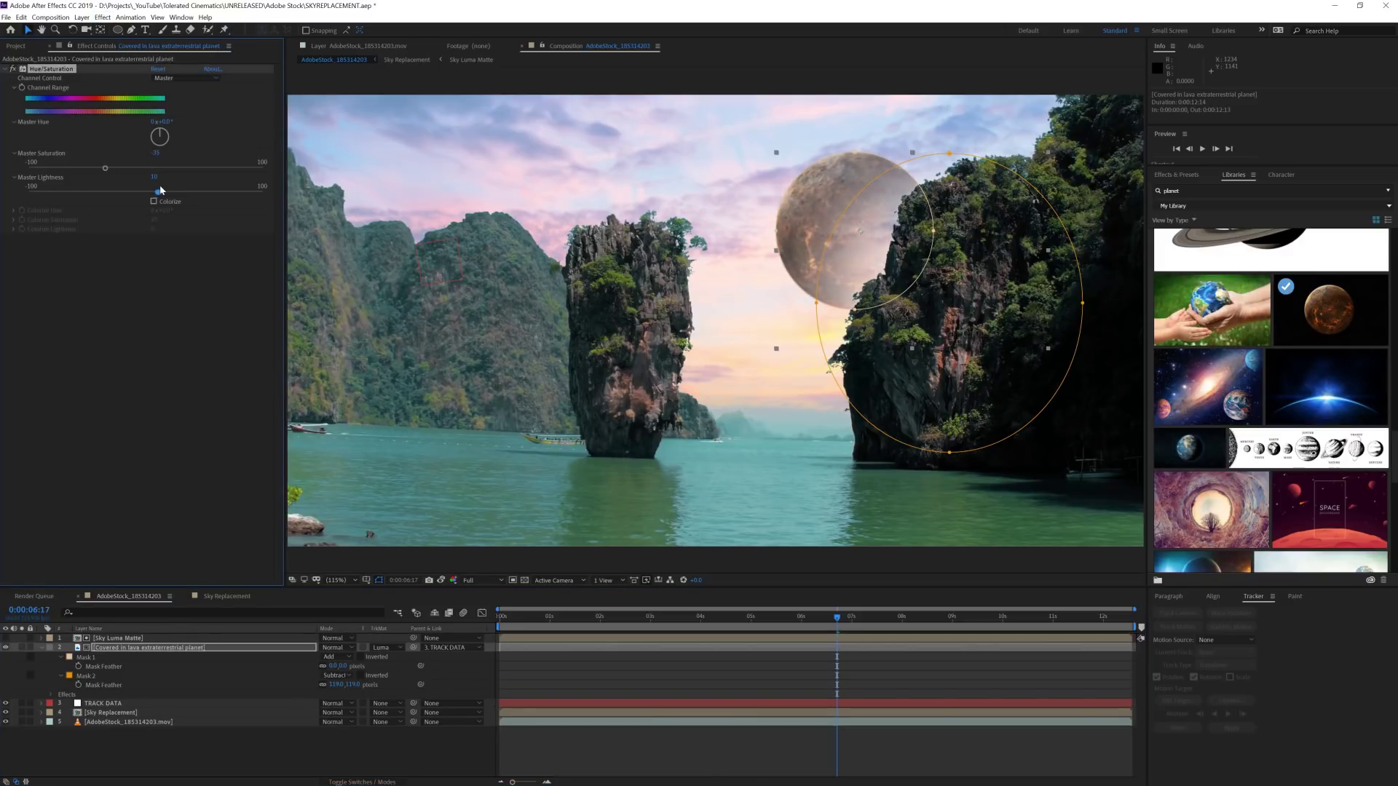
Add a Tint effect to the planet and map its black and white to colors sampled from the sky
click(103, 16)
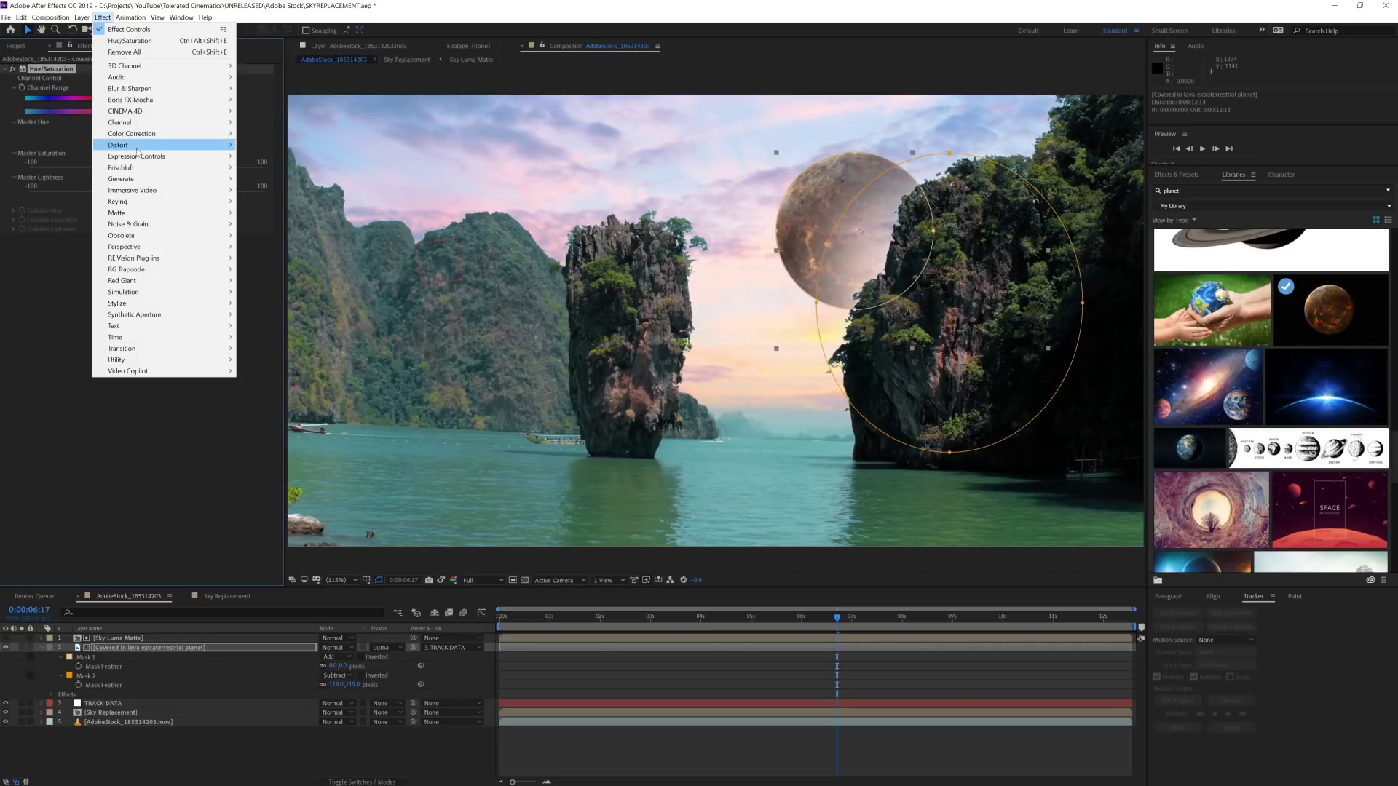
click(255, 496)
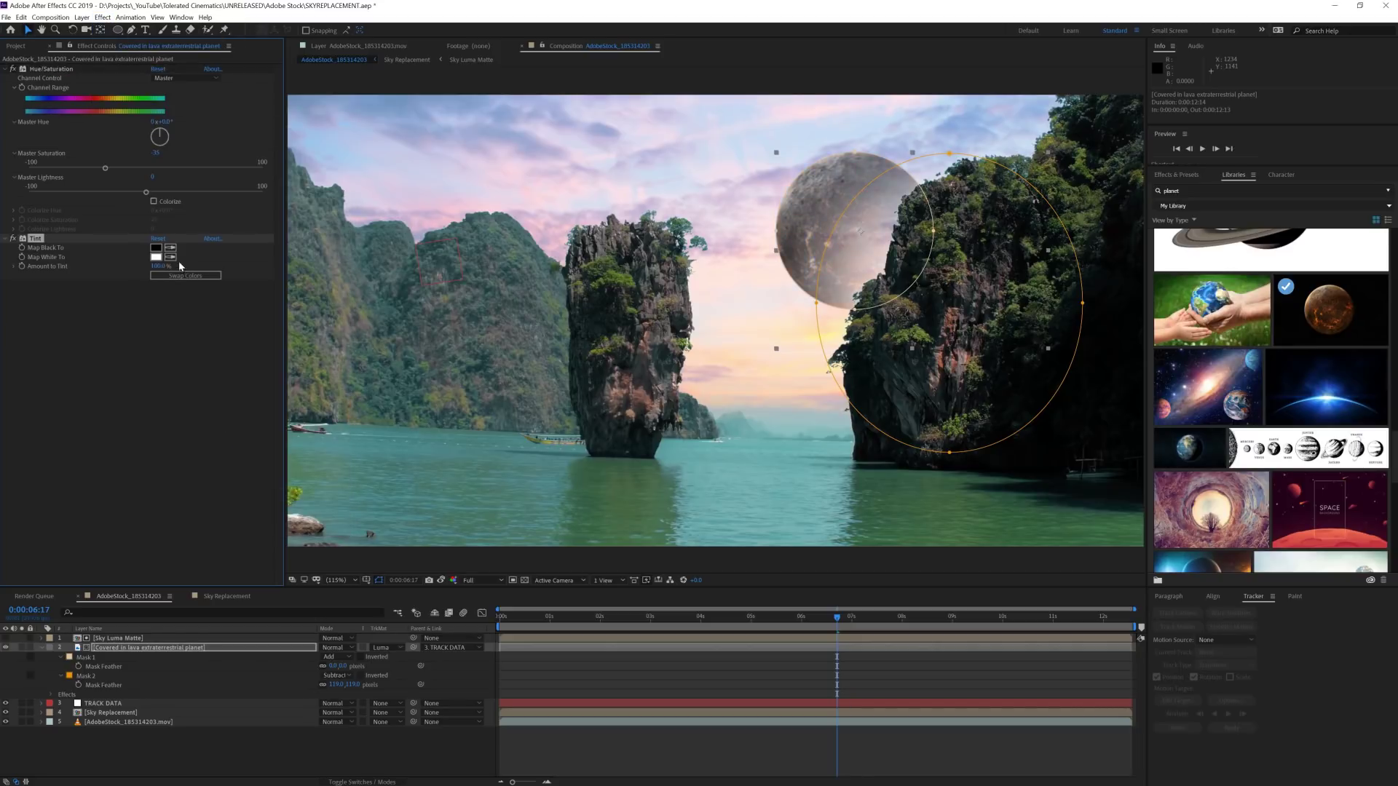
click(676, 190)
click(172, 250)
click(795, 131)
click(634, 167)
Set the planet's Amount to Tint to 35% and compare the planet with the Tint effect off and on
click(158, 267)
text(5.0)
key(Return)
click(157, 267)
text(35)
key(Return)
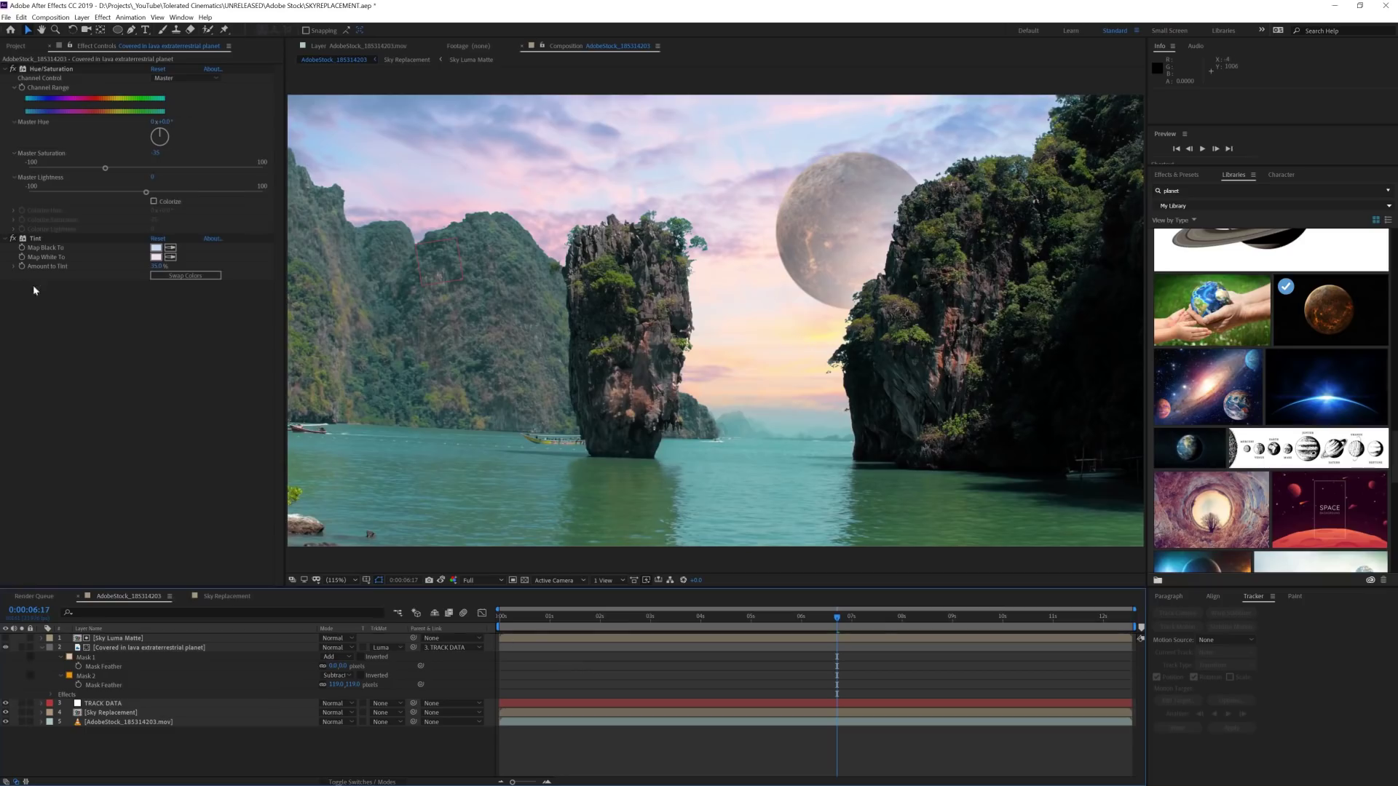
click(15, 240)
click(15, 240)
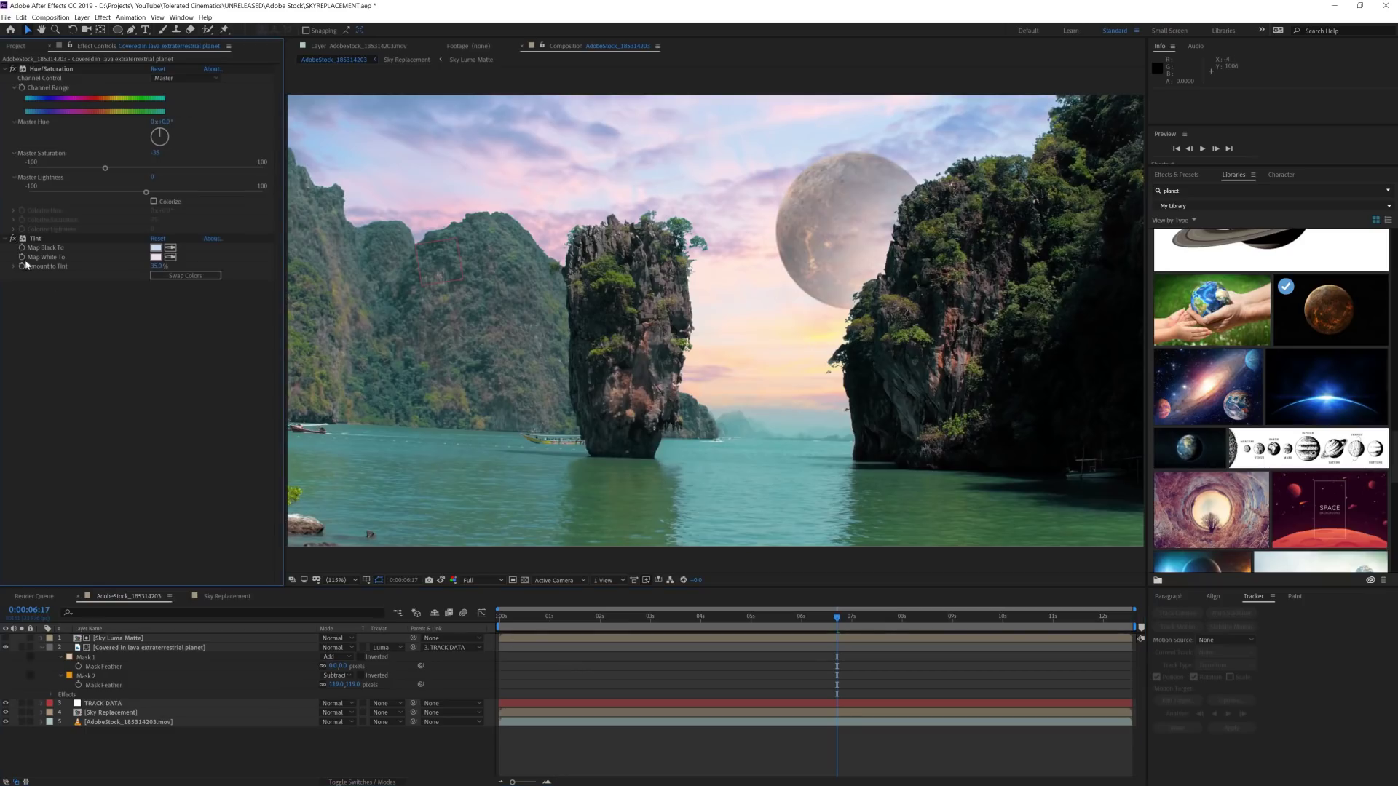
Copy the panoramic sunset sky layer from the Sky Replacement composition and place it at the top of the main composition
click(107, 714)
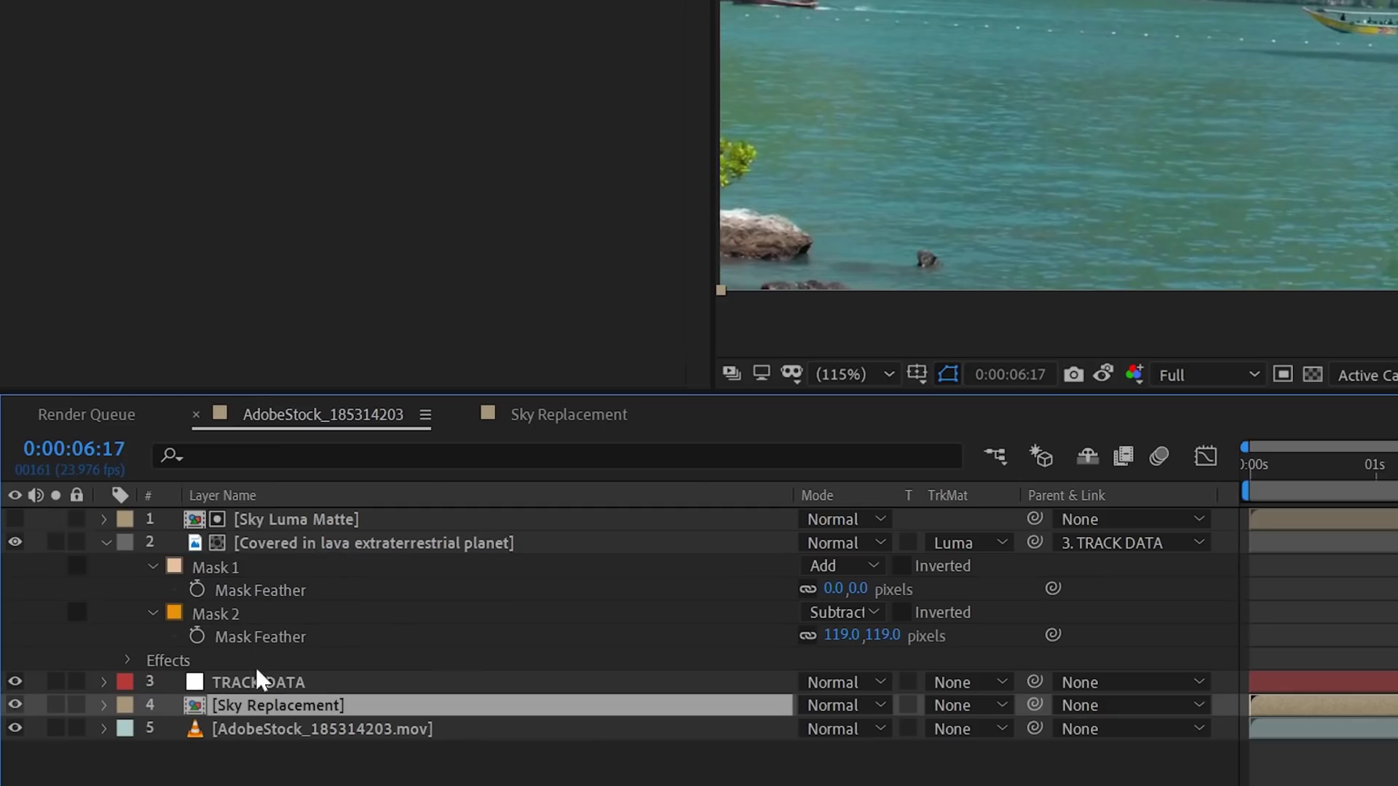
double_click(102, 714)
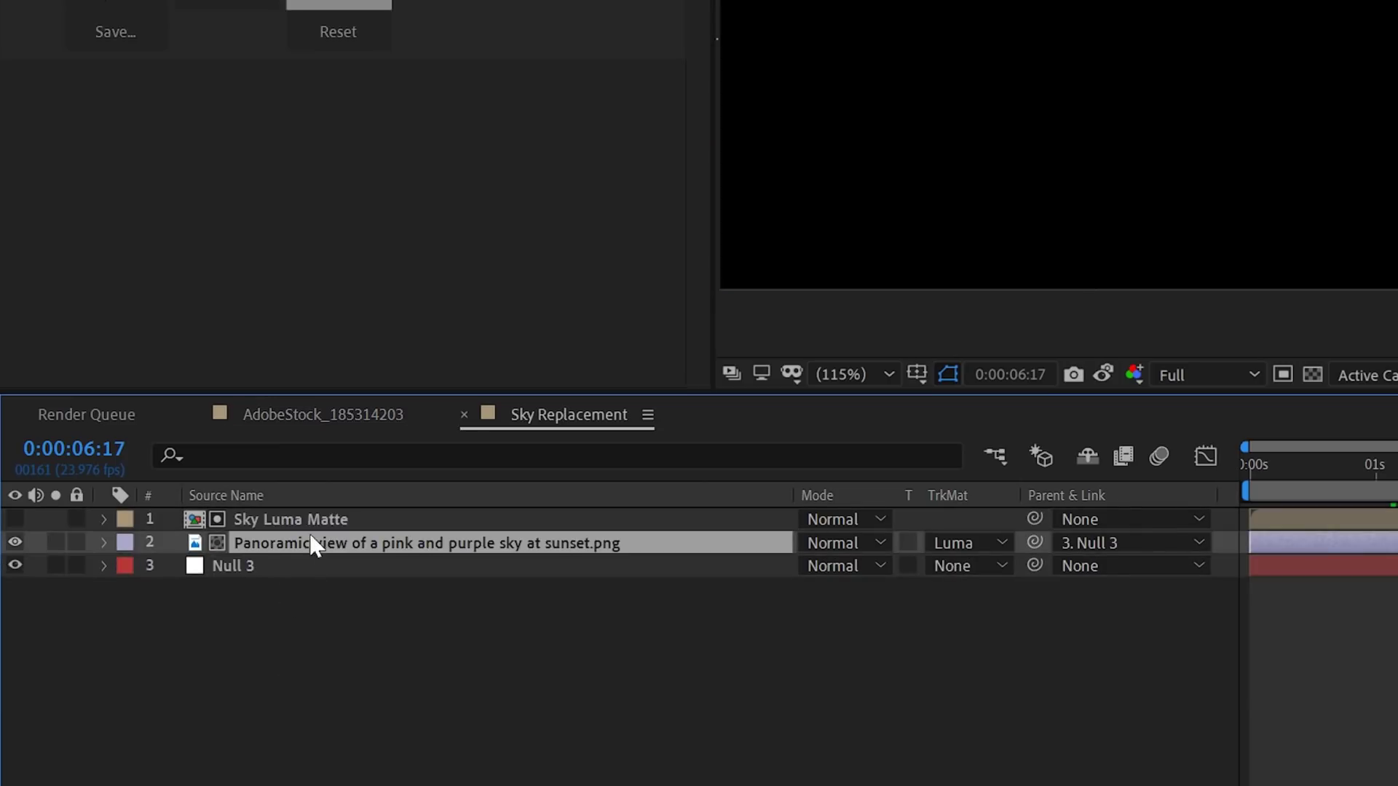
click(302, 408)
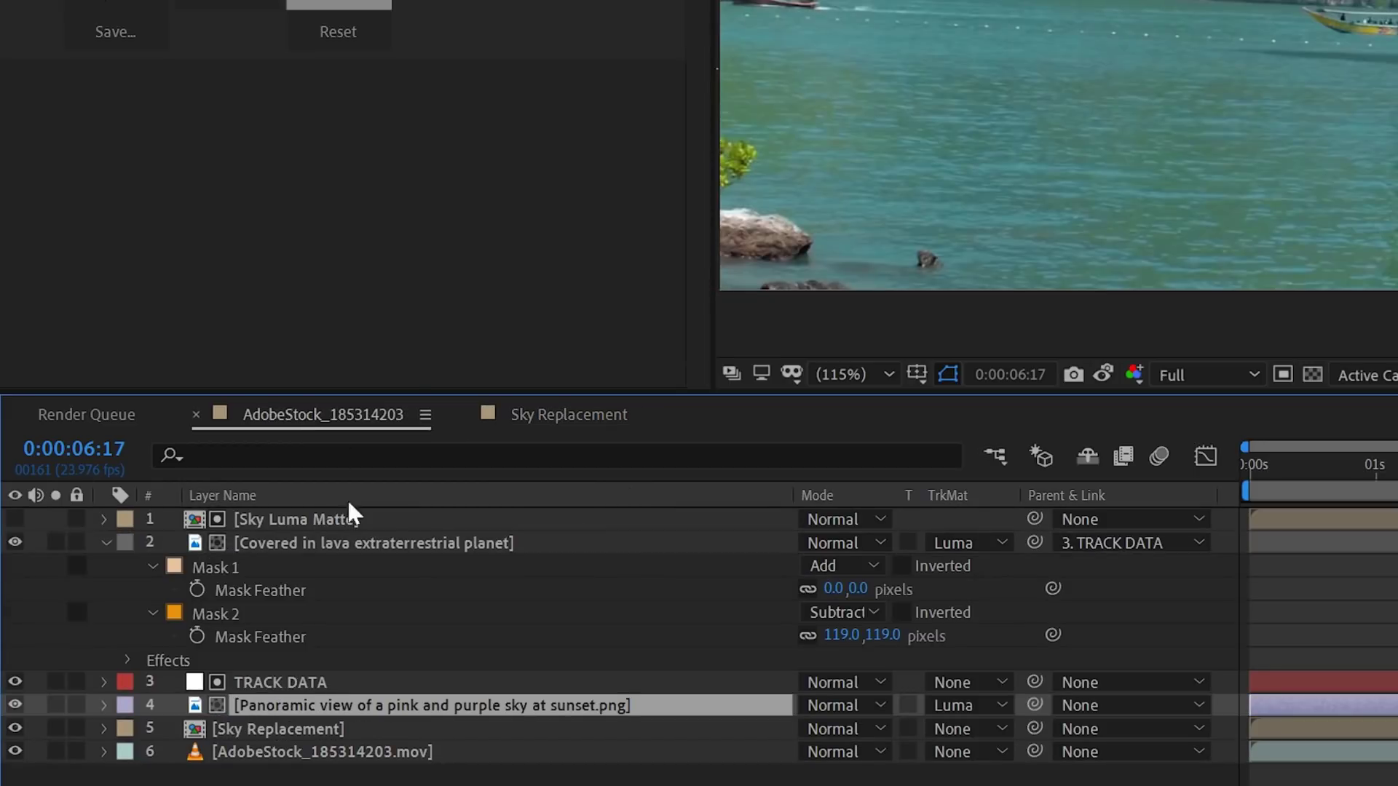
drag(296, 714, 293, 516)
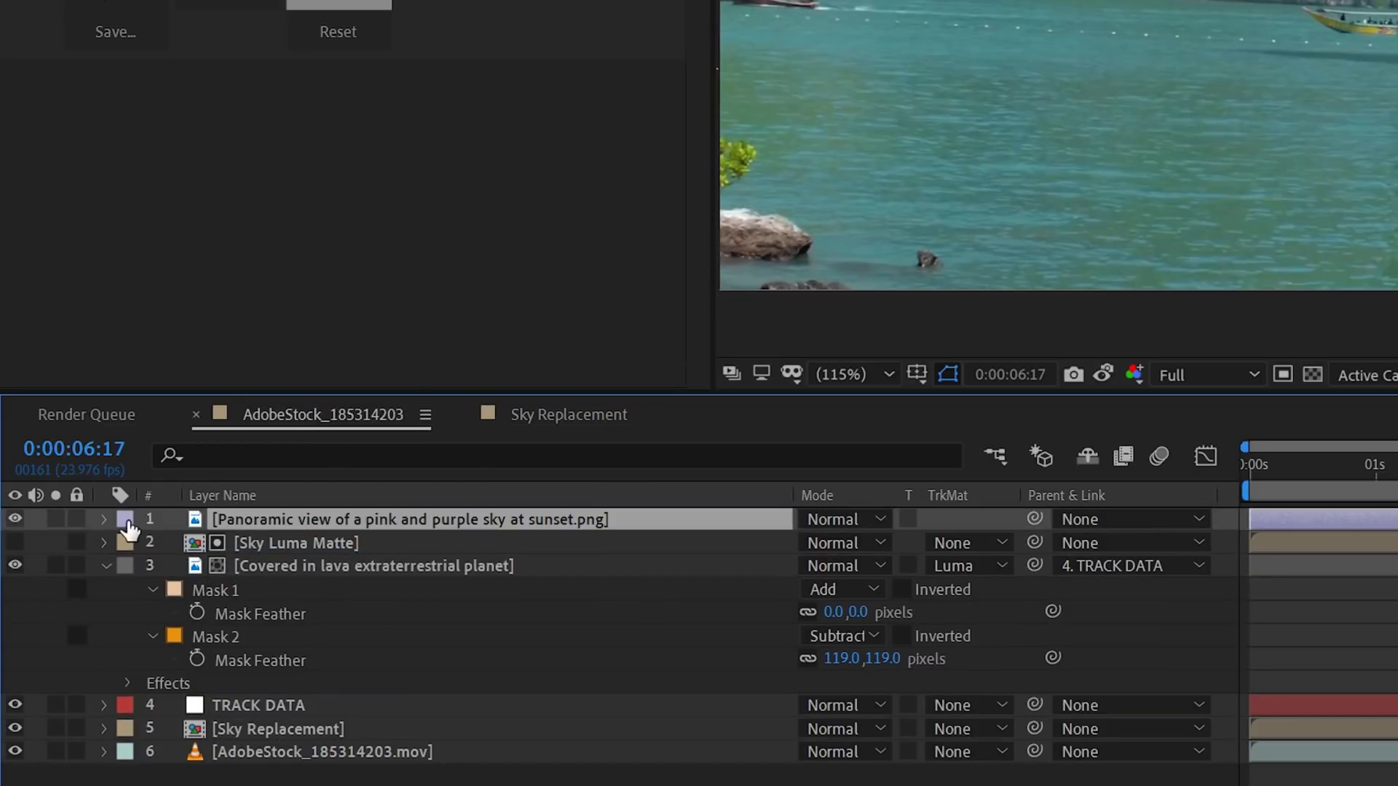
Apply Extract to the copied sky layer, lowering the white point and softening it to keep only the darker clouds
click(172, 10)
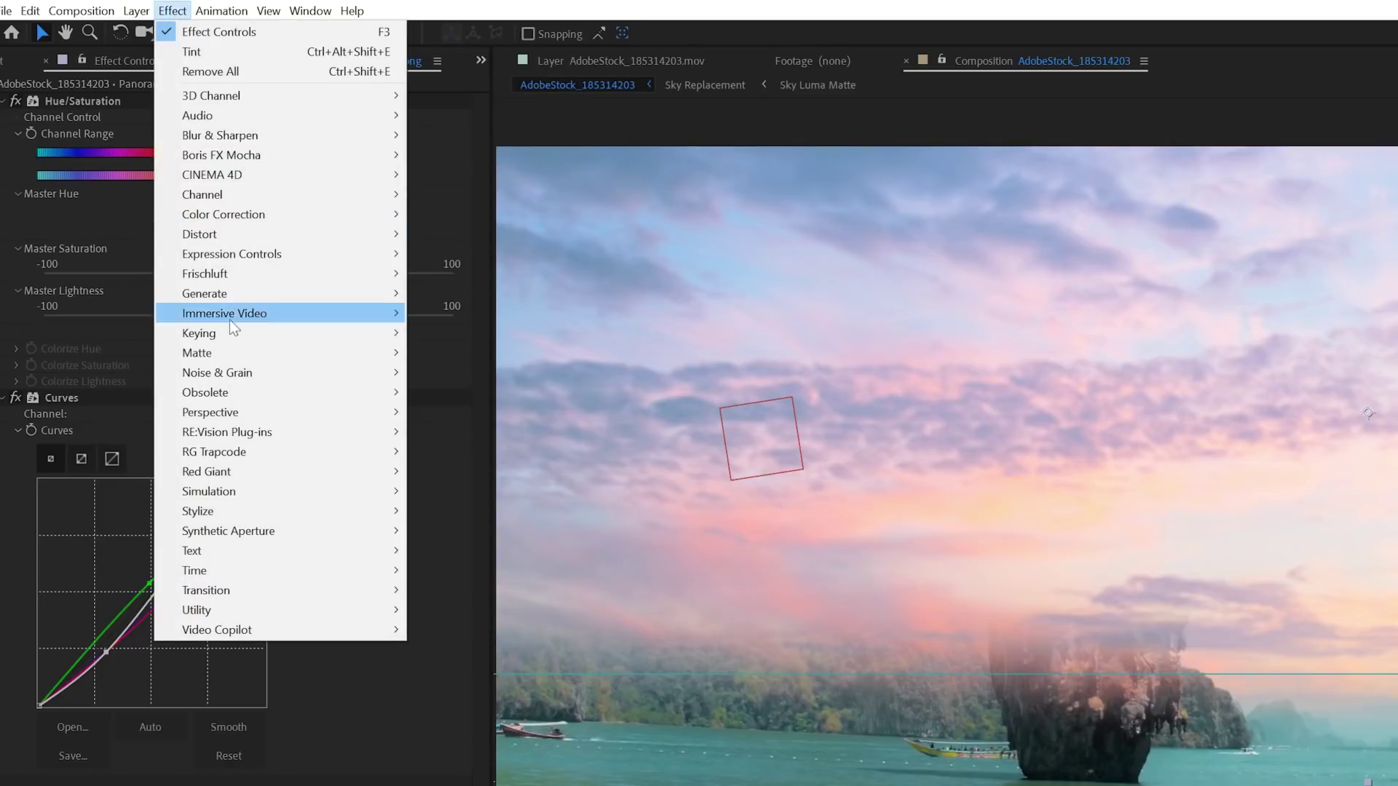
mouse_move(223, 338)
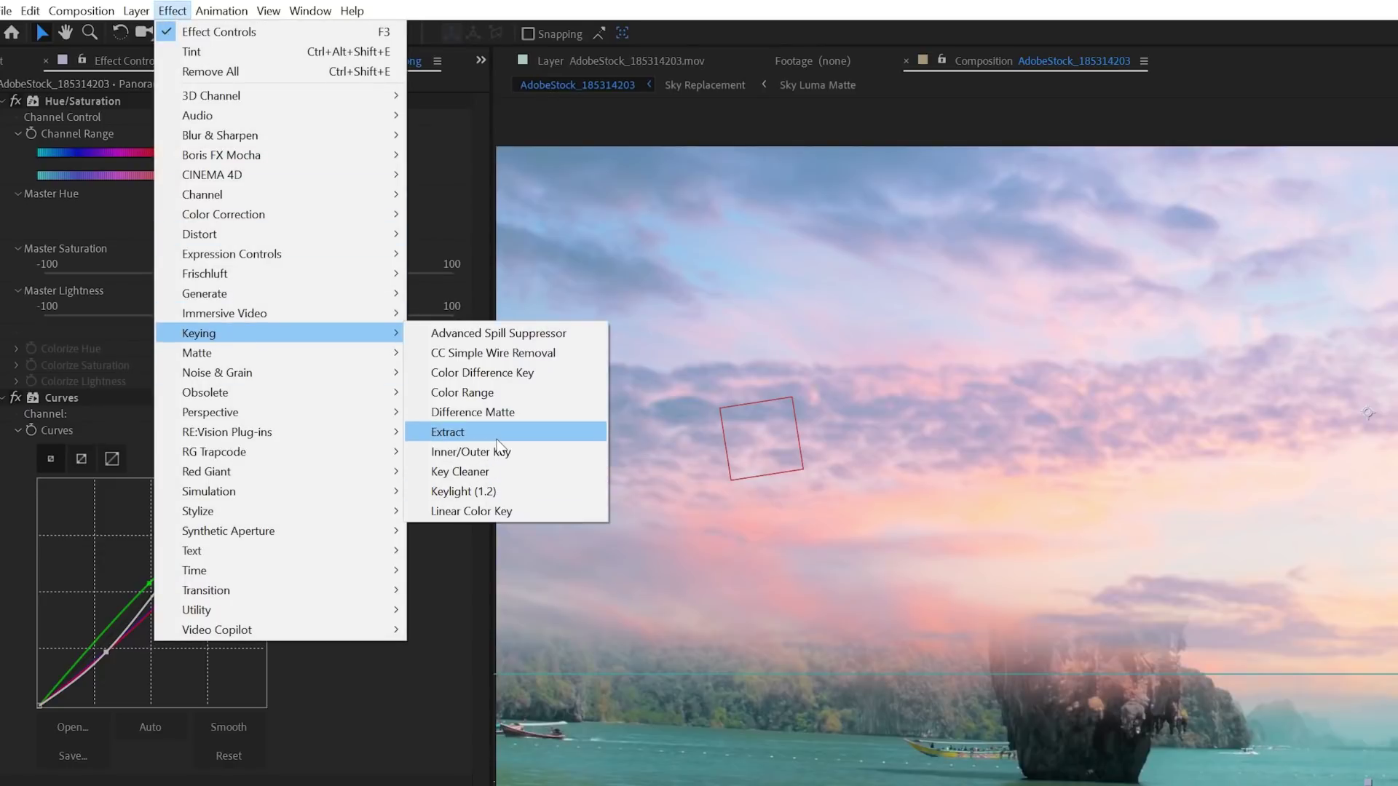
click(447, 432)
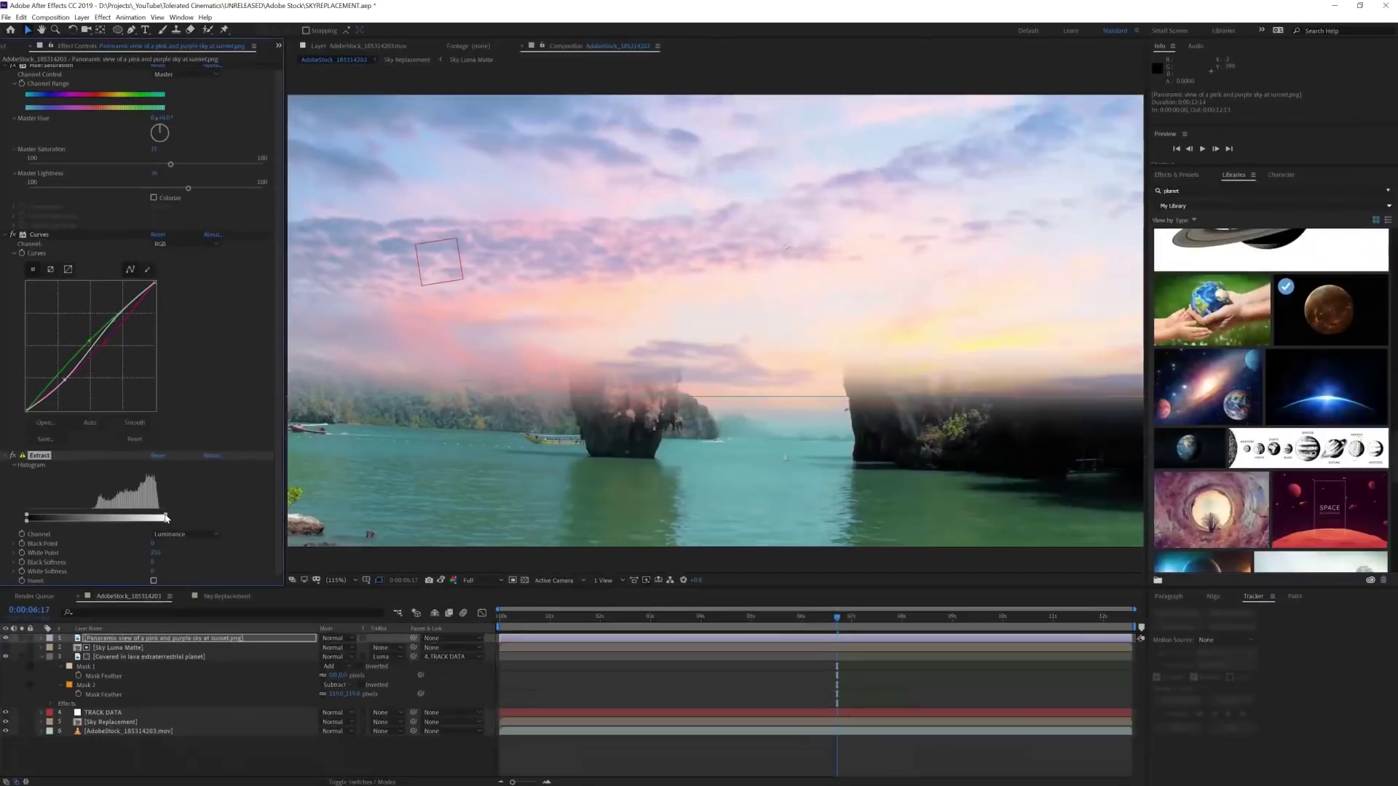
drag(166, 518, 144, 517)
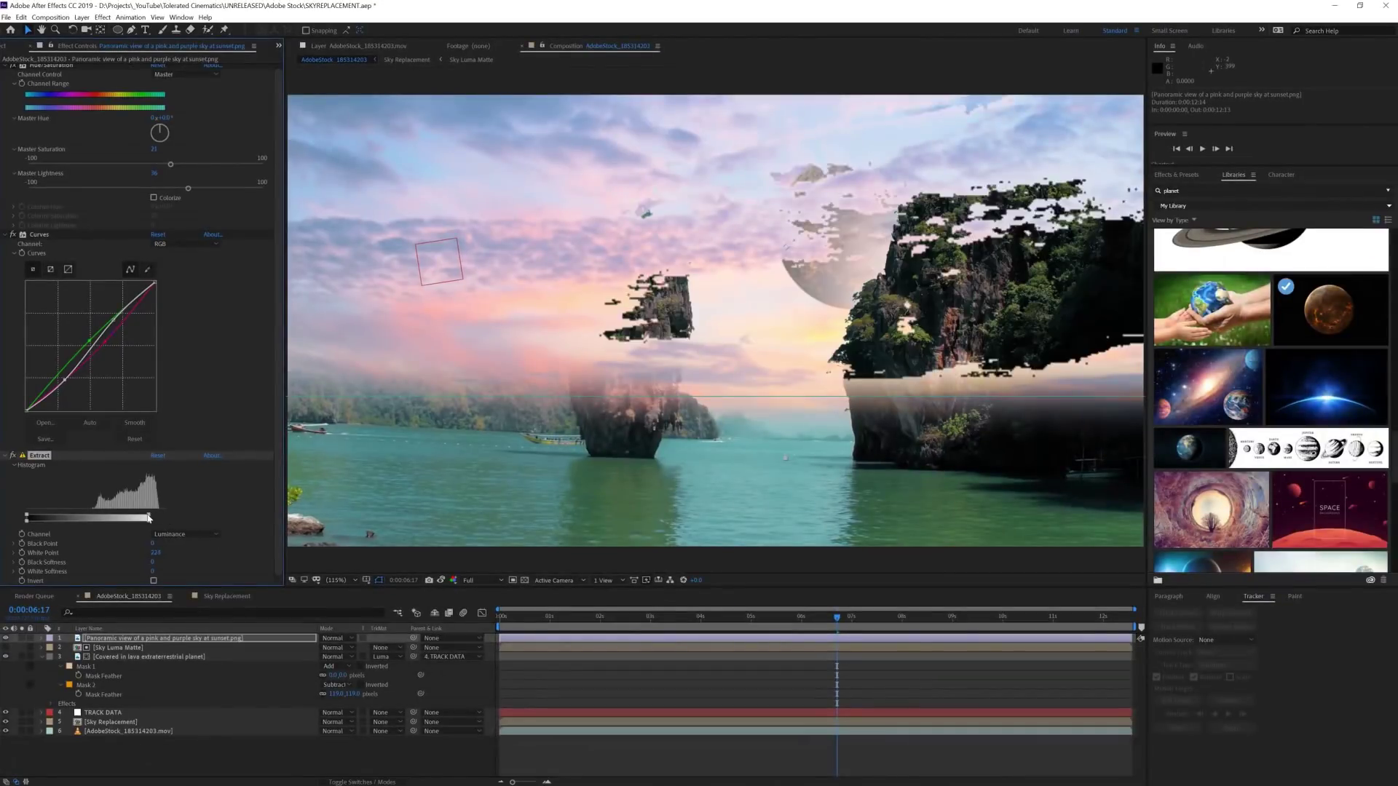
mouse_move(144, 522)
mouse_down()
mouse_move(179, 526)
mouse_move(135, 519)
mouse_up()
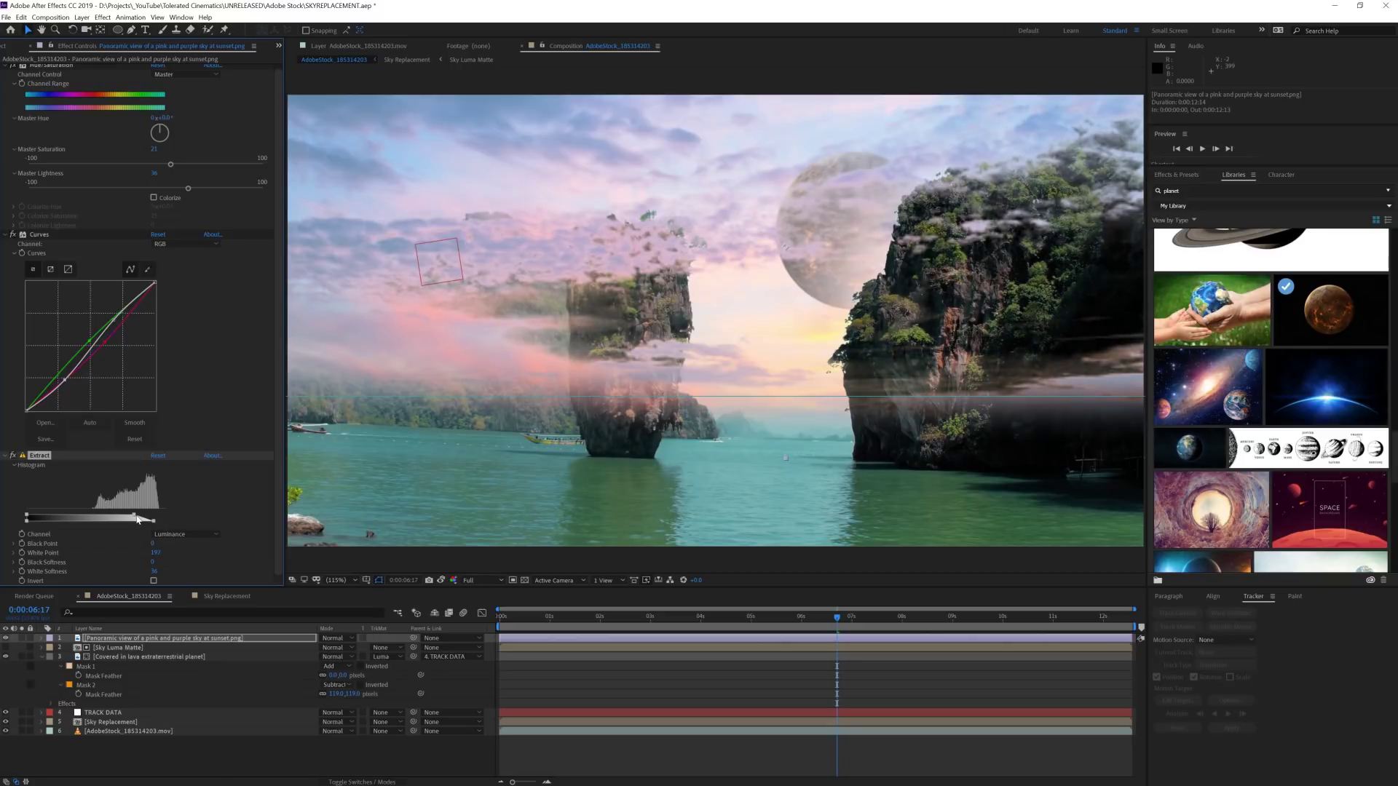
Duplicate Sky Luma Matte and place the copy directly above the extracted cloud layer as its luma matte
click(115, 649)
key(ctrl+d)
drag(114, 647, 119, 635)
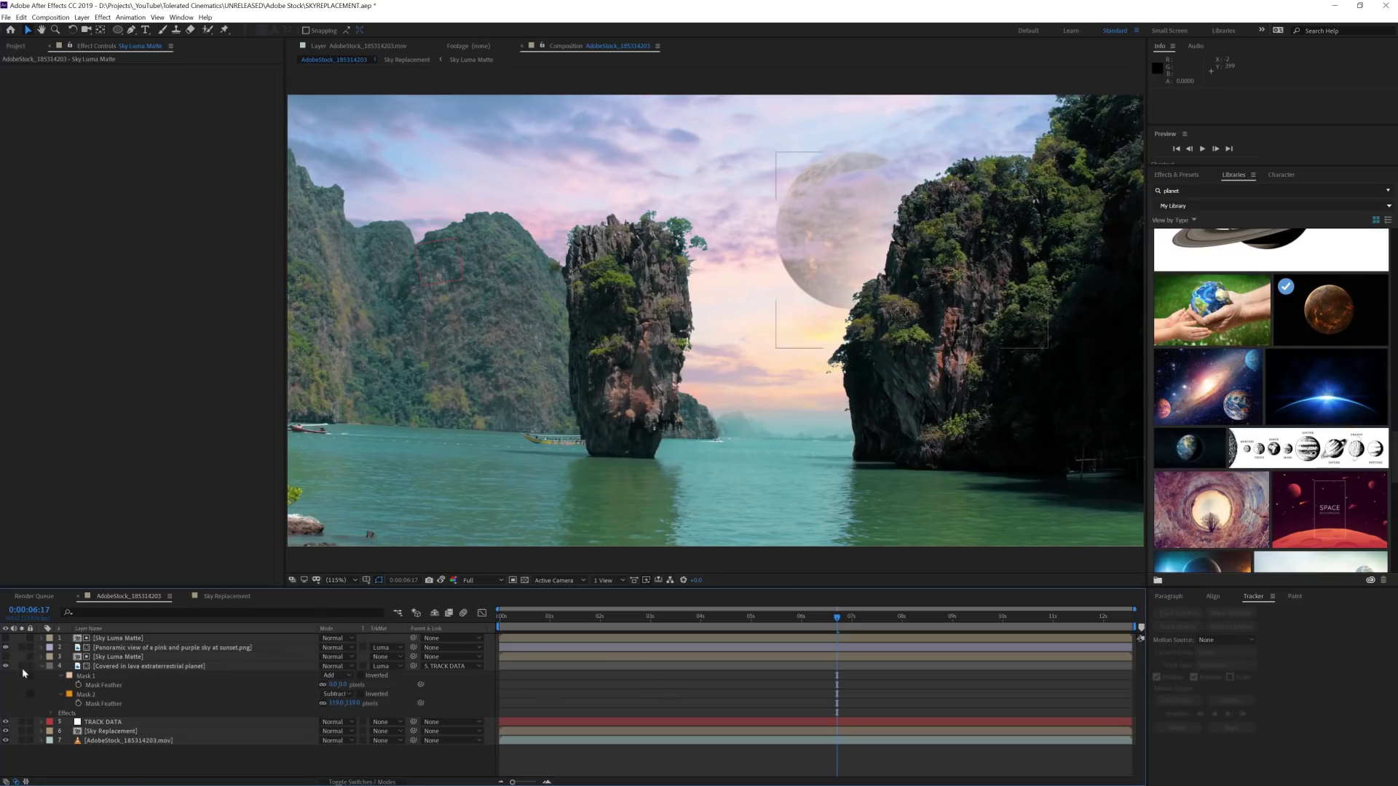
Compare the planet with the extracted cloud layer hidden and shown, and parent that layer to TRACK DATA
click(6, 647)
click(6, 647)
click(7, 648)
click(7, 648)
click(7, 648)
click(6, 648)
click(110, 648)
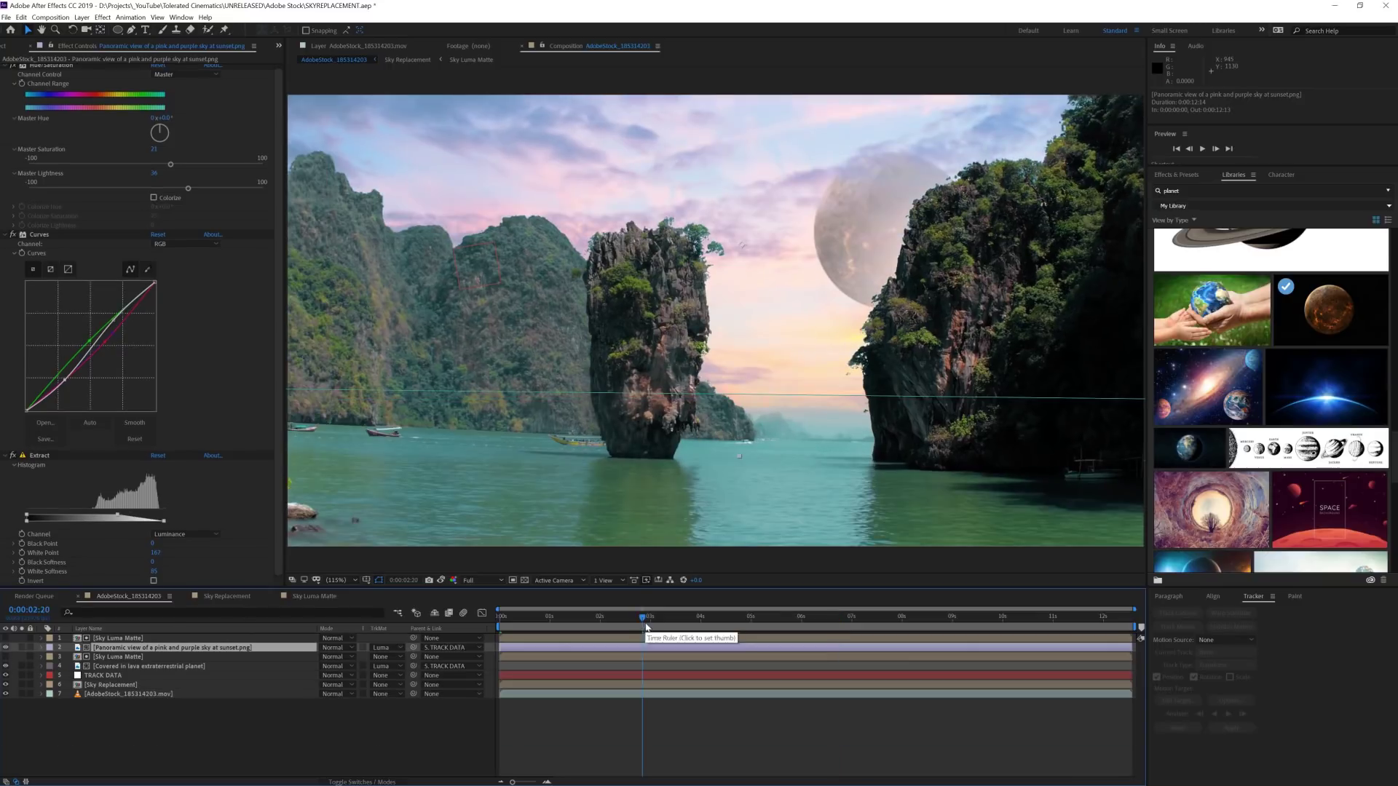
Apply Curves to the AdobeStock_185314203.mov layer and raise the red channel's midtones
click(76, 694)
click(102, 16)
mouse_move(145, 134)
click(266, 337)
click(184, 105)
click(182, 128)
drag(90, 208, 84, 201)
Lower the green channel's midtones slightly in the island footage's Curves effect
click(173, 106)
click(174, 150)
click(173, 106)
click(172, 140)
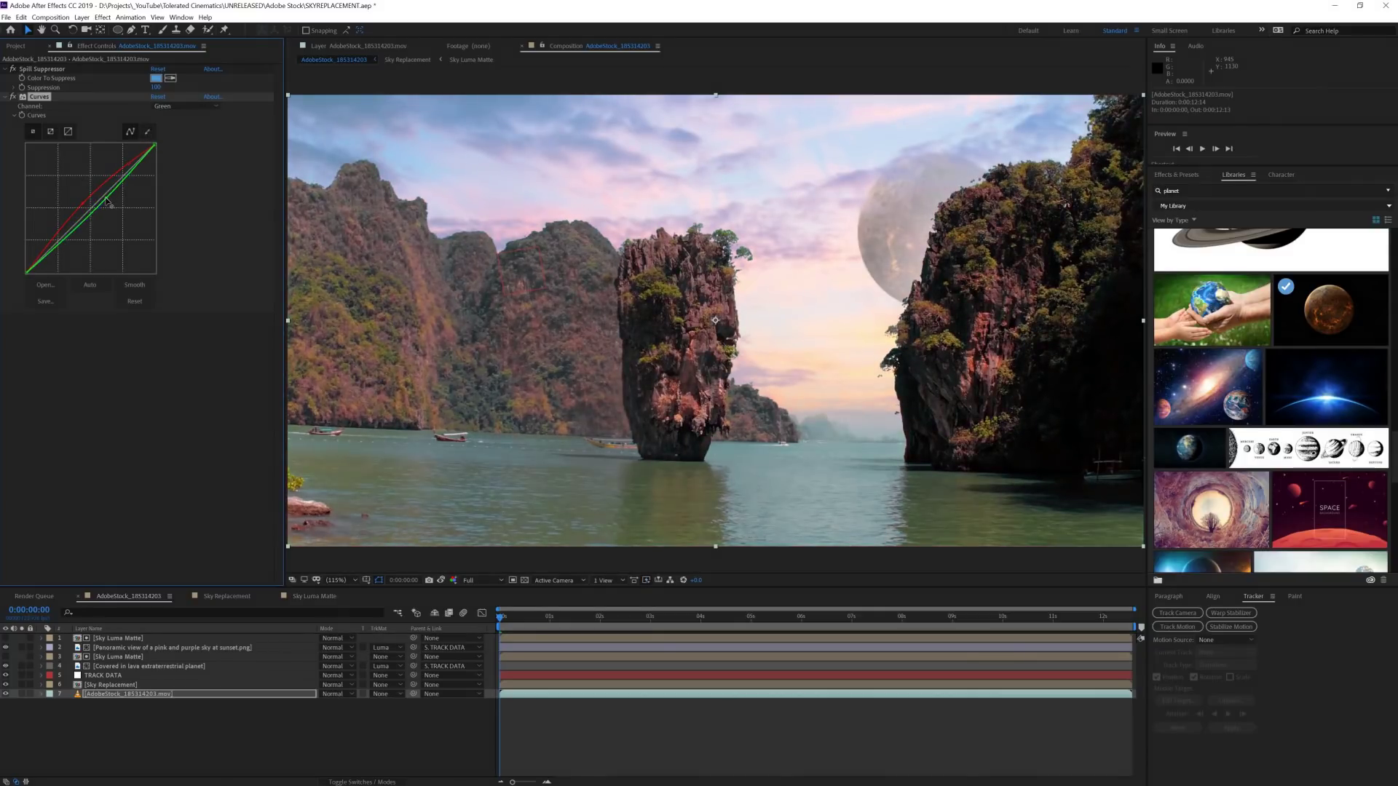